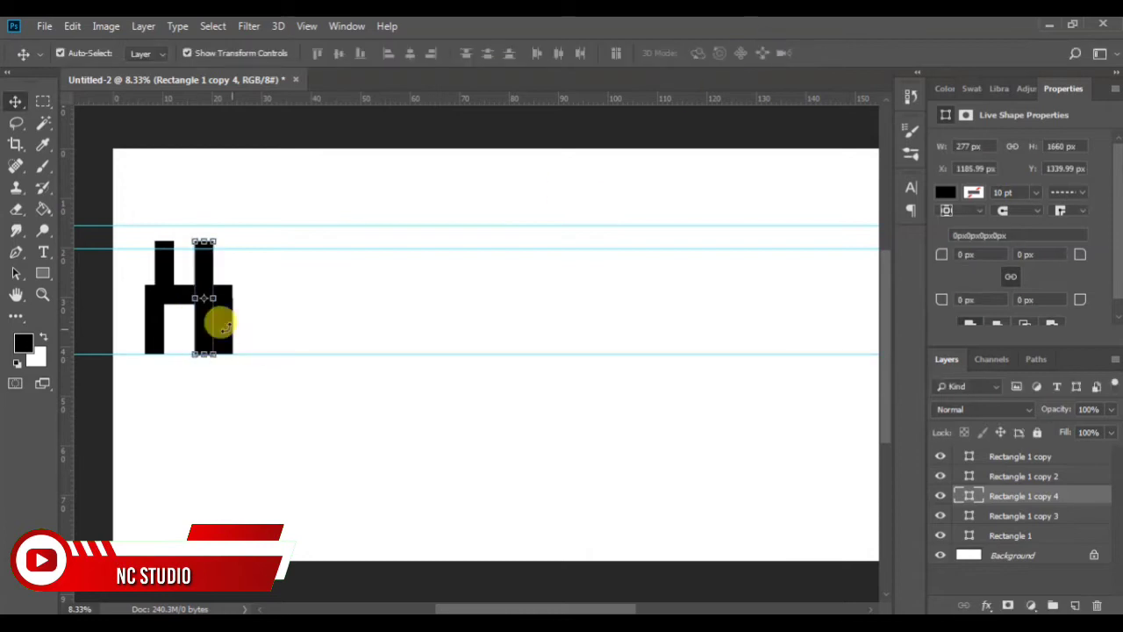
Shift the lower-right leg outward and widen the crossbar to about 21.53 in so it spans the legs
click(222, 294)
key(Return)
click(373, 312)
click(243, 295)
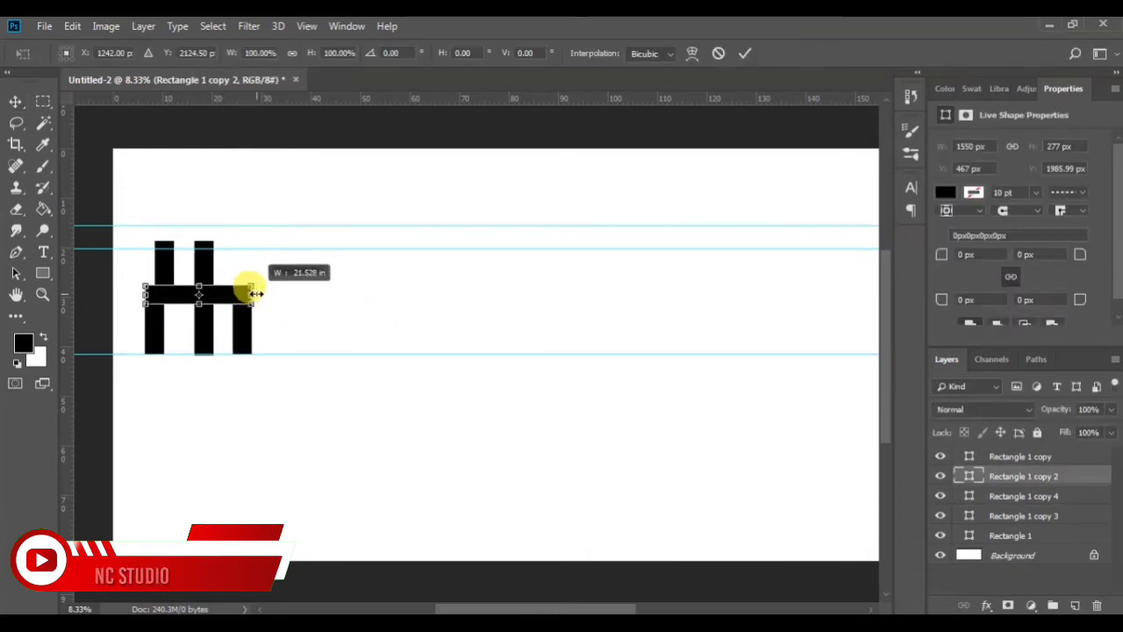
key(Return)
Fine-tune the inner upright and the crossbar's right end, and close the legs with a duplicate bar along the baseline guide
click(272, 331)
click(409, 302)
click(204, 320)
key(Return)
click(365, 301)
click(203, 320)
key(Return)
click(359, 298)
click(243, 296)
click(252, 296)
key(Return)
Duplicate the crossbar onto the top of the two uprights and narrow the copy to 857 px
click(286, 300)
click(195, 298)
drag(227, 295, 237, 250)
drag(262, 250, 210, 244)
key(Return)
Align the crossbar's right end with the outer edge of the lower-right leg, adjusting both shapes
key(ctrl+plus)
drag(509, 609, 448, 607)
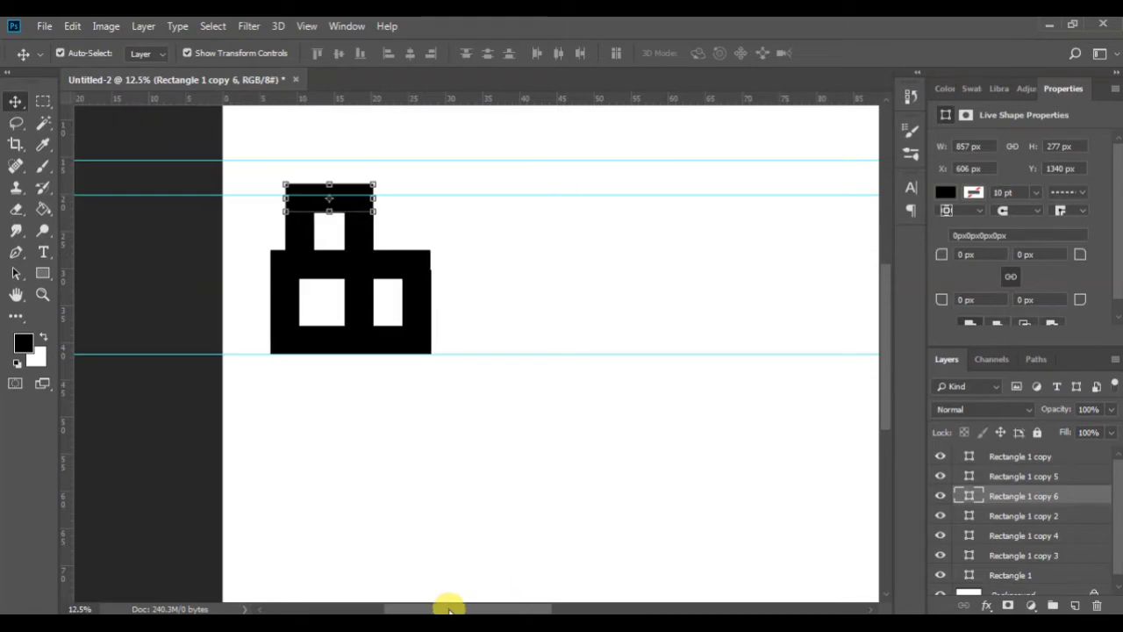
click(420, 257)
drag(430, 264, 431, 261)
click(746, 56)
click(494, 434)
click(416, 308)
drag(430, 313, 430, 314)
key(Return)
click(492, 298)
click(416, 260)
click(536, 289)
Rasterize the lower-right leg's layer, Rectangle 1 copy
scroll(524, 287, up, 2)
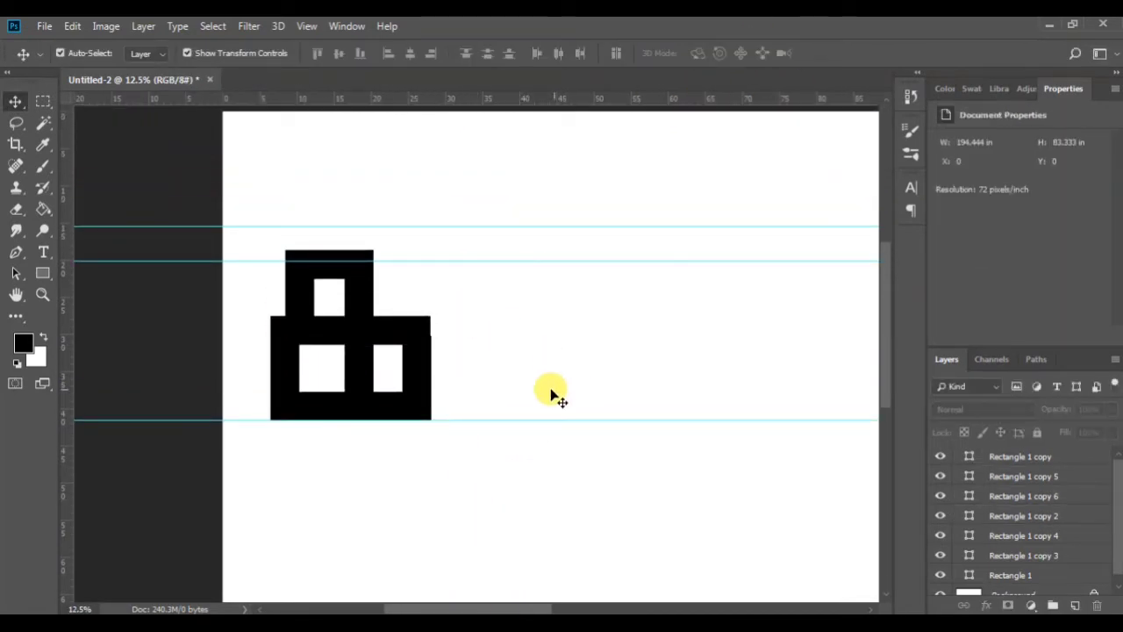
click(410, 384)
right_click(1010, 459)
click(843, 232)
Outline a diagonal cut around the letter's lower-right corner with the Pen tool and convert the path into a selection
click(17, 252)
click(430, 399)
click(412, 420)
click(451, 420)
click(447, 404)
click(430, 399)
key(ctrl+Return)
Rasterize the bottom bar's layer, Rectangle 1 copy 5, and delete the selected corner
click(1024, 476)
right_click(1025, 477)
click(904, 239)
key(Delete)
key(ctrl+d)
Outline the crossbar's upper-right corner with the Pen tool and convert the path into a selection
click(412, 316)
click(430, 342)
click(431, 304)
click(411, 316)
key(ctrl+Return)
Rasterize the layers Rectangle 1 copy 6 and Rectangle 1 copy 2, and cut the selected corner off the crossbar
click(1016, 495)
right_click(1023, 496)
click(842, 236)
right_click(1027, 516)
click(842, 236)
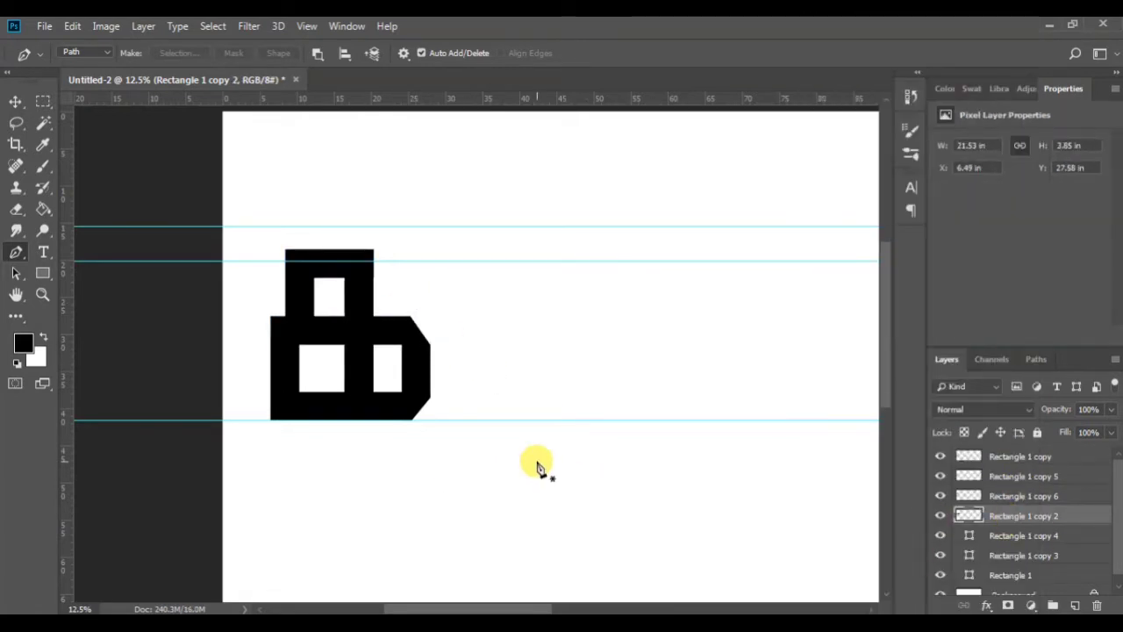
Outline the top bar's upper-right corner with the Pen tool and convert the path into a selection
click(358, 249)
click(374, 260)
click(380, 238)
click(358, 249)
key(ctrl+Return)
Rasterize the upright layers Rectangle 1 copy 4 and Rectangle 1 copy 3
right_click(1009, 534)
click(842, 237)
right_click(1024, 556)
click(843, 236)
click(1050, 570)
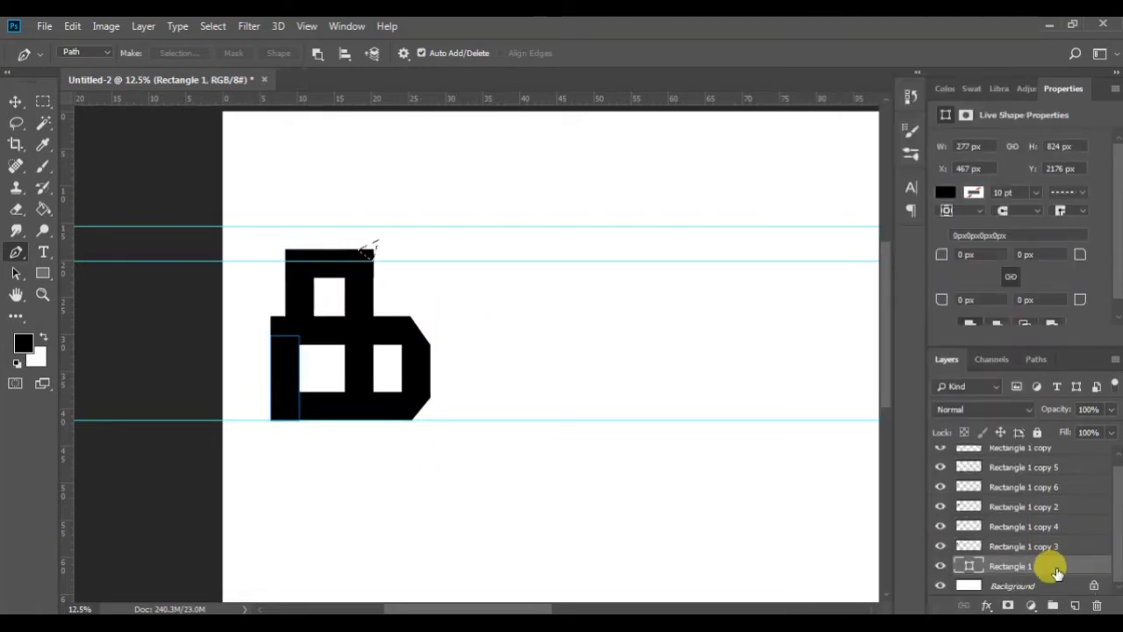
Delete the selected upper-right corner from the top bar and clear the selection
click(16, 101)
click(333, 262)
key(Delete)
key(ctrl+d)
Fill the crossbar's cut upper-right corner back in with black using a rectangular selection
click(416, 334)
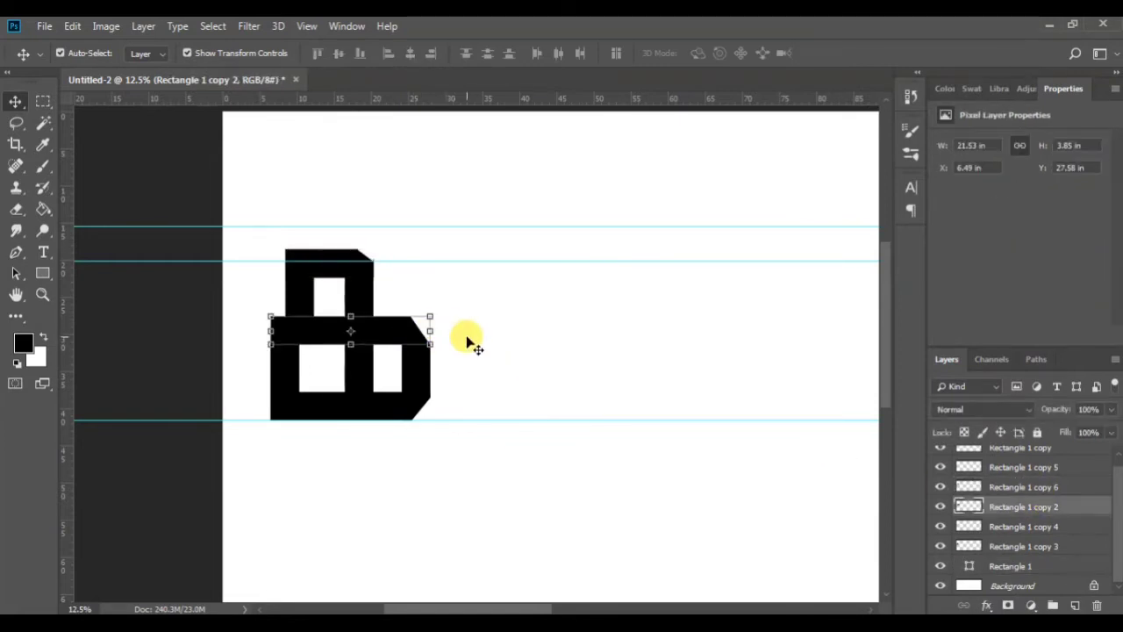
click(41, 102)
mouse_move(392, 314)
mouse_down()
mouse_move(437, 343)
mouse_move(421, 328)
mouse_move(430, 327)
mouse_up()
key(Delete)
key(ctrl+d)
click(16, 102)
key(Return)
Cut a smaller diagonal off the crossbar's upper-right corner with a Pen tool path
click(16, 252)
click(427, 310)
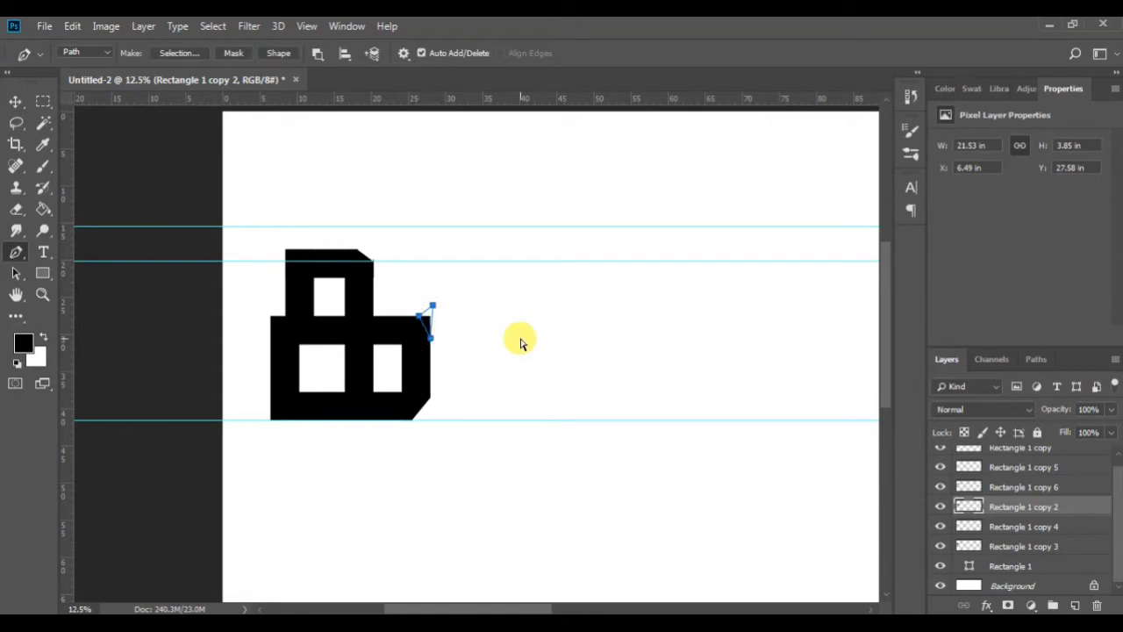
key(ctrl+d)
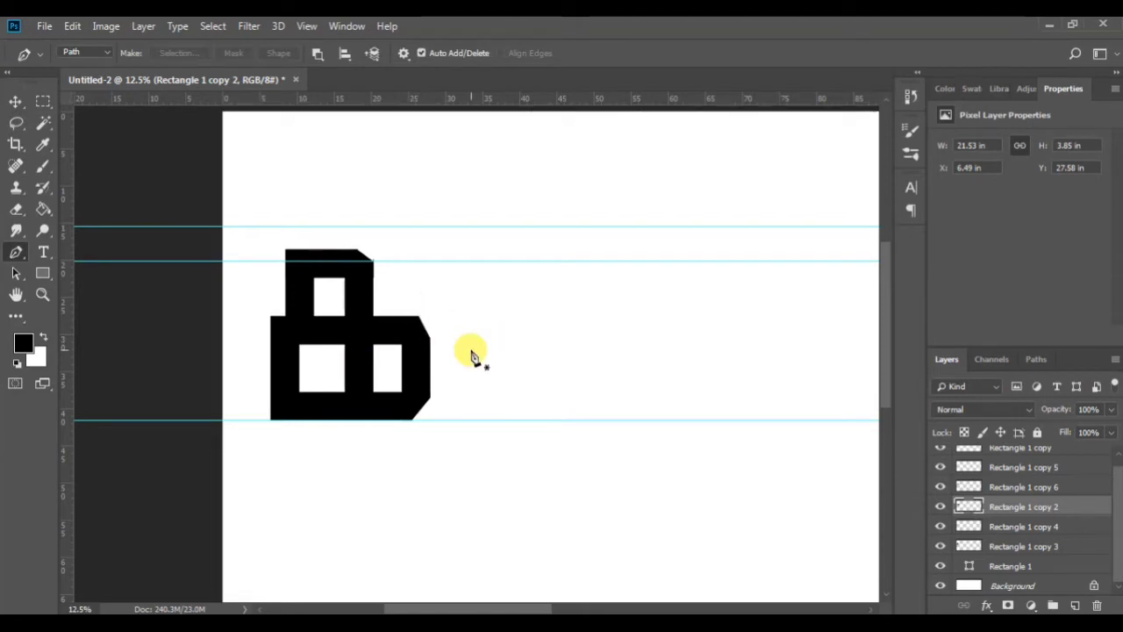
Outline the top bar's upper-left corner with the Pen tool and convert the path into a selection
click(297, 250)
click(286, 261)
click(275, 243)
click(297, 250)
key(ctrl+Return)
Delete the selected upper-left corner from the top bar's layer, Rectangle 1 copy 6, and clear the selection
double_click(998, 483)
key(Delete)
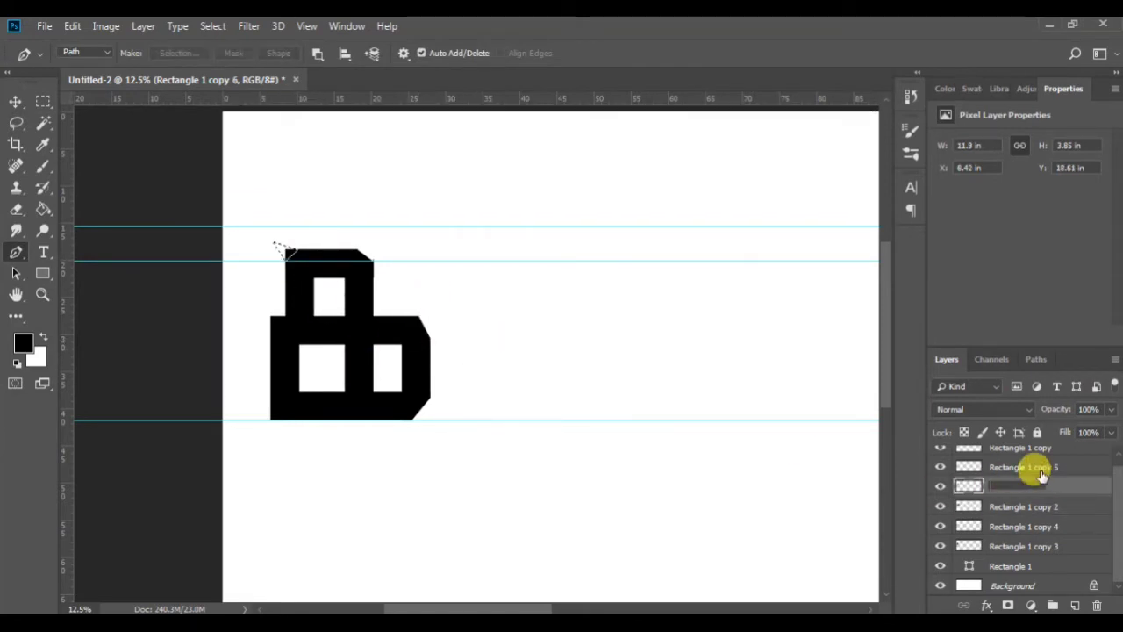
click(1035, 450)
click(1058, 536)
click(1053, 496)
key(Delete)
key(ctrl+d)
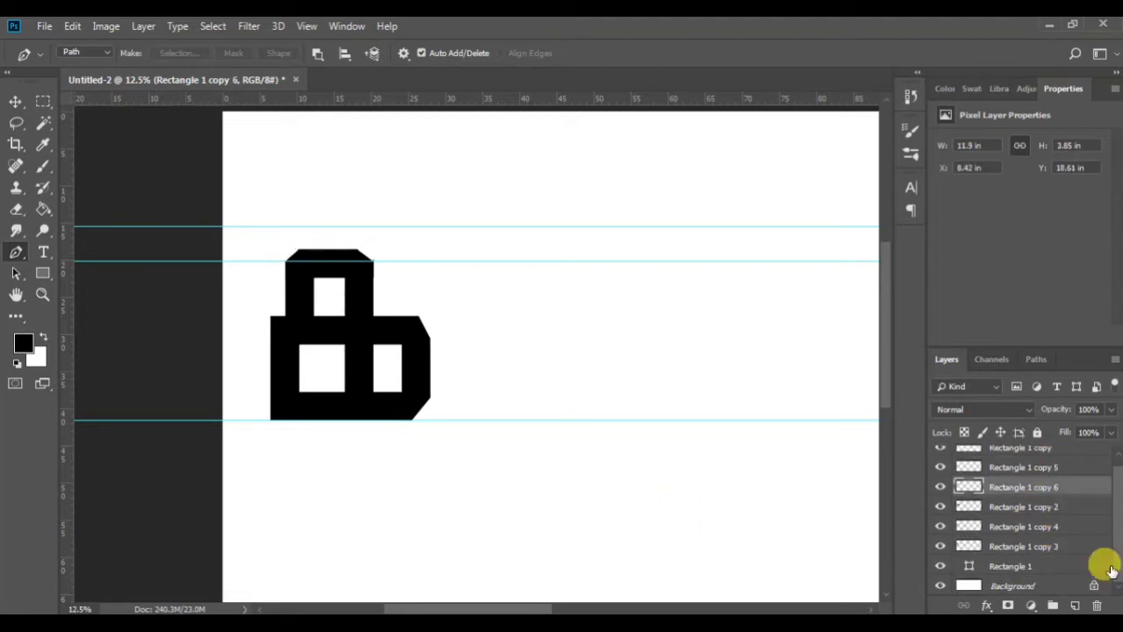
Rasterize Rectangle 1 and outline diagonal cuts around both left corners of the letter's lower part with the Pen tool
click(1110, 567)
click(276, 317)
click(257, 315)
click(257, 418)
click(280, 420)
click(277, 318)
Delete the selected left corners from the leg, crossbar and bottom bar layers, and clear the selection
click(1033, 546)
click(1033, 528)
key(Delete)
click(1033, 507)
click(1027, 487)
click(1024, 471)
key(Delete)
key(ctrl+d)
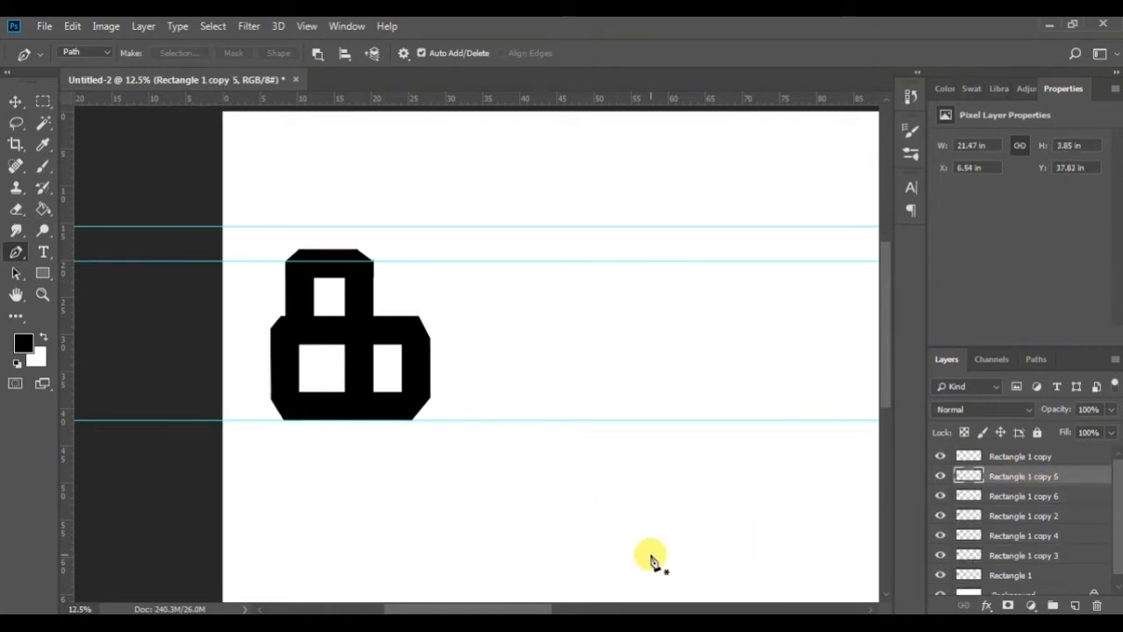
Outline a small diagonal notch at the lower right of the inner upright with the Pen tool
key(ctrl+plus)
click(270, 402)
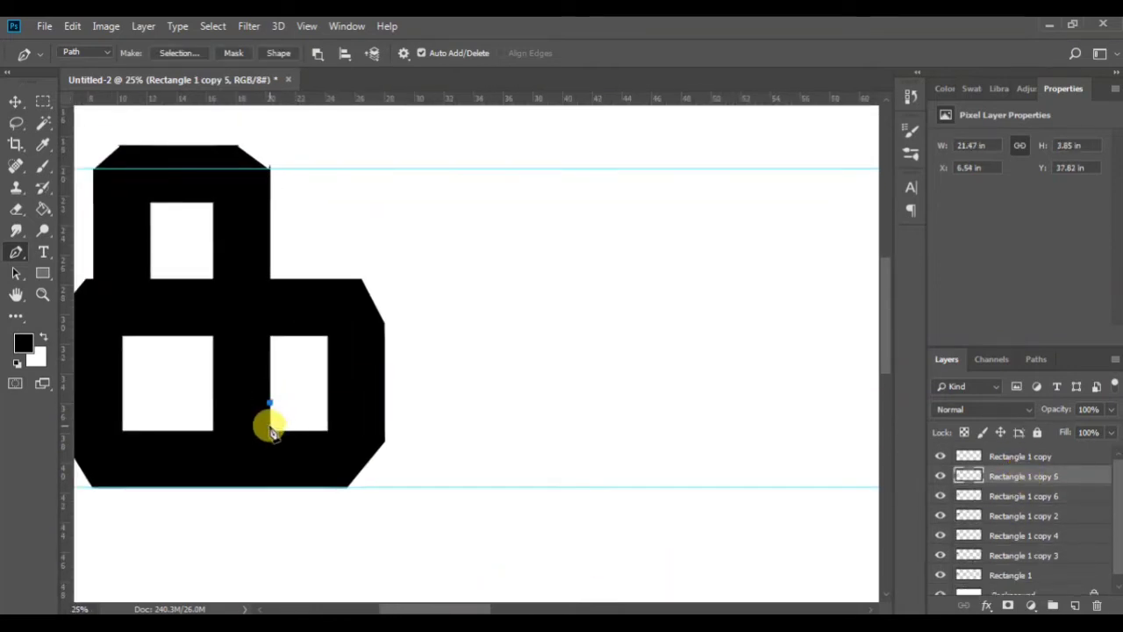
click(255, 432)
click(279, 429)
click(269, 402)
Delete the outlined notch from the inner upright's layer, Rectangle 1 copy 4
click(1049, 457)
click(1040, 475)
click(1033, 495)
click(1027, 516)
click(1023, 535)
key(ctrl+minus)
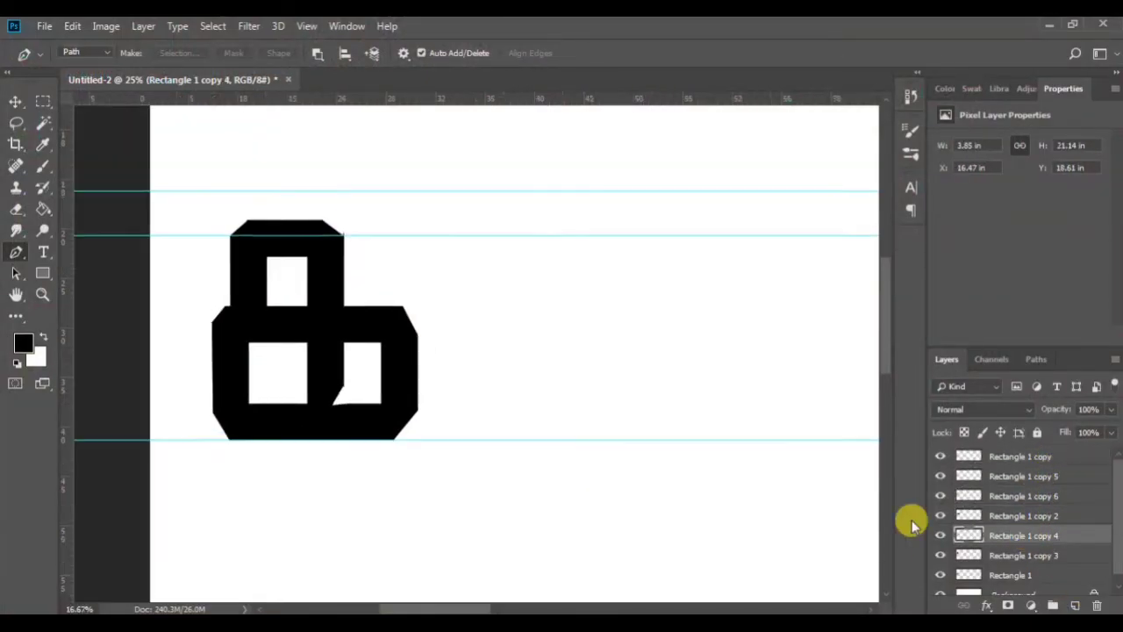
Shift the lower-right leg inward and narrow the crossbar to 91.10% of its width to match
click(15, 104)
drag(416, 367, 402, 366)
click(402, 329)
drag(429, 328, 416, 328)
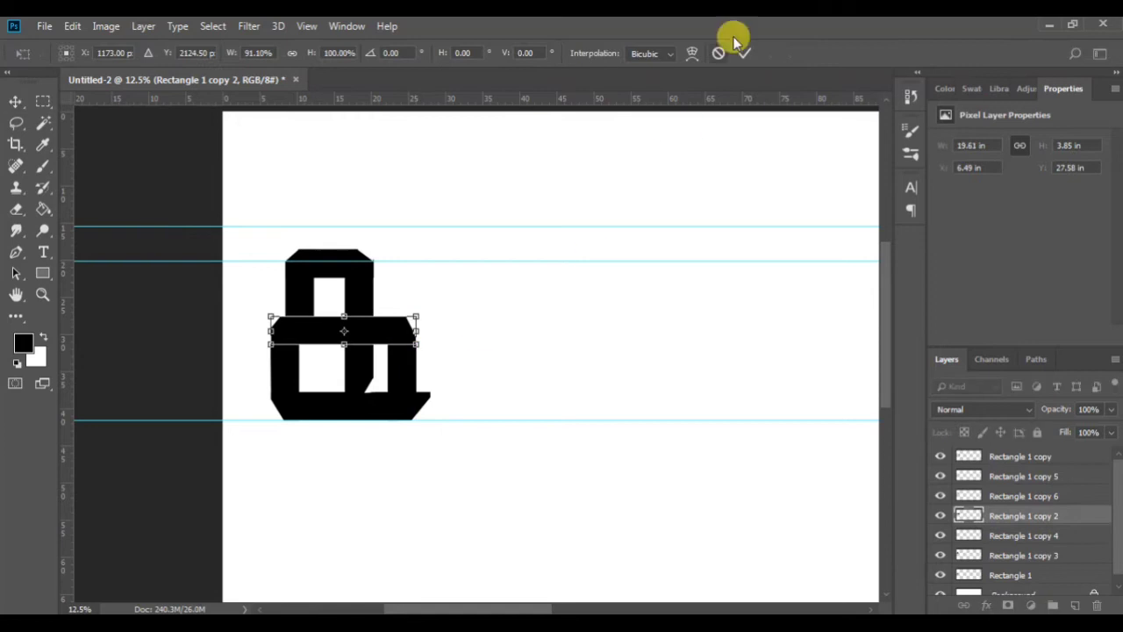
click(744, 53)
Narrow the bottom bar to 19.56 in so its right end meets the shifted leg
click(410, 406)
drag(430, 409, 419, 409)
click(744, 54)
click(652, 347)
click(986, 553)
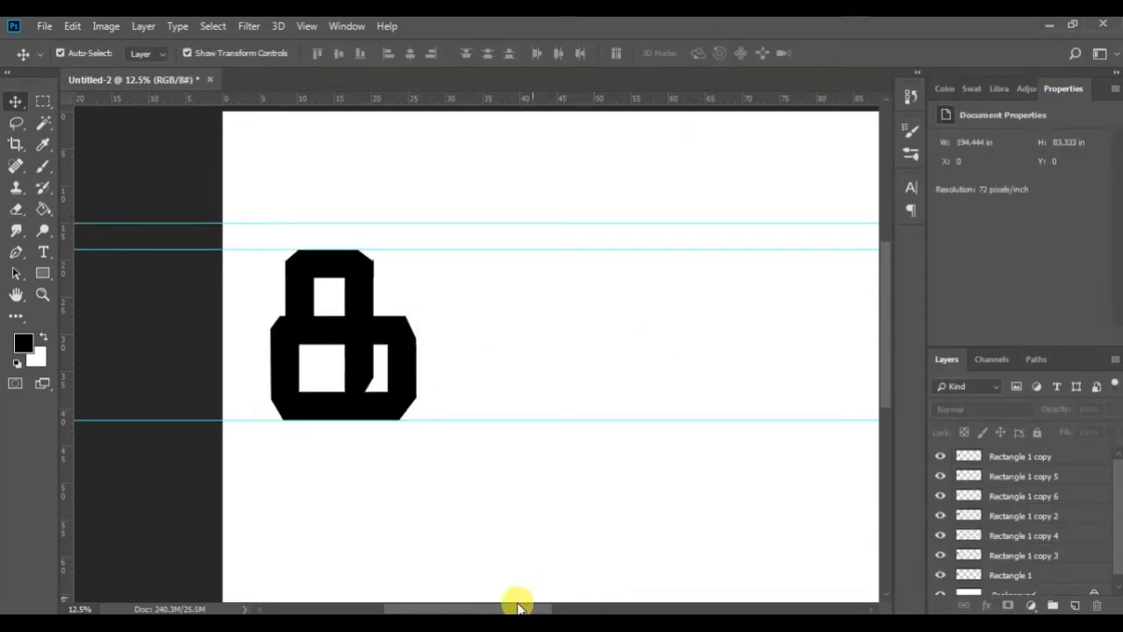
drag(528, 609, 558, 606)
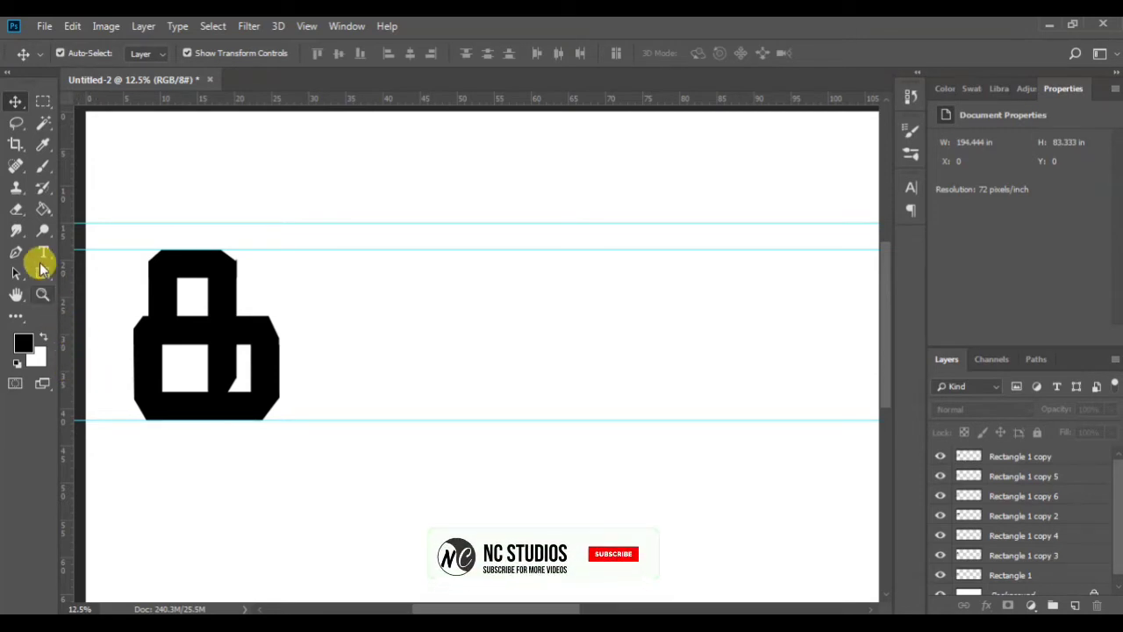
click(208, 409)
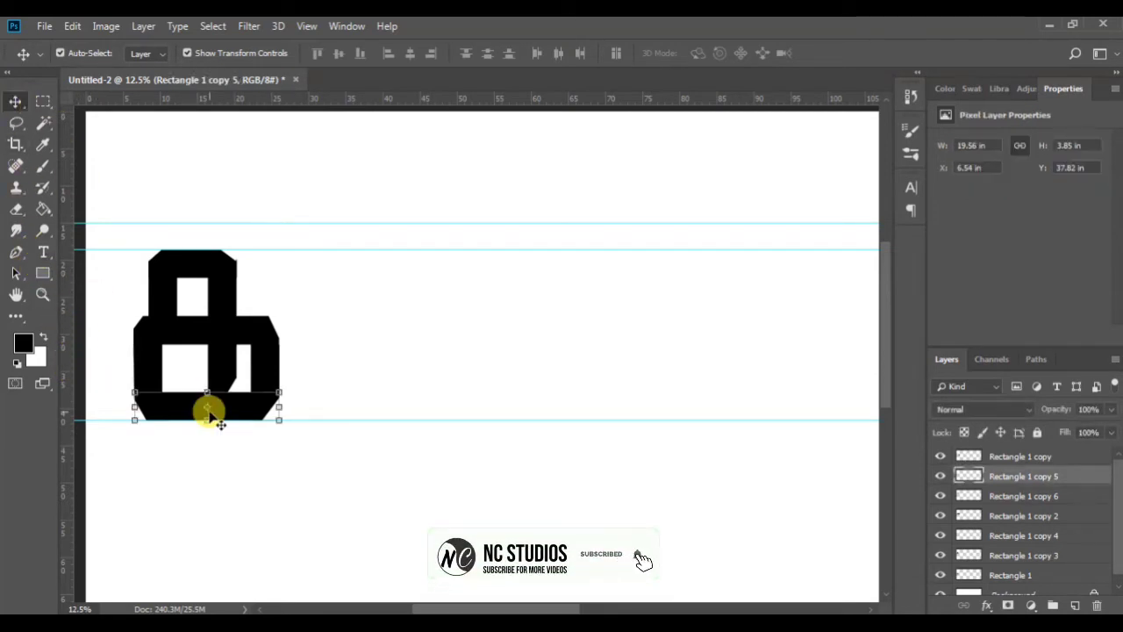
key(ctrl+j)
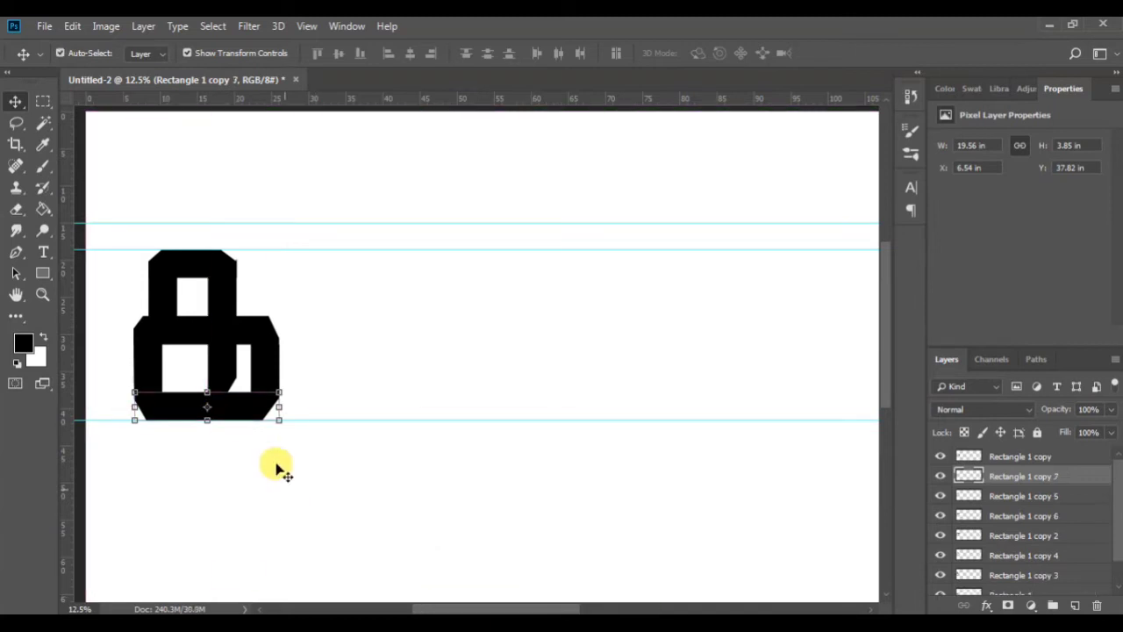
drag(247, 412, 464, 391)
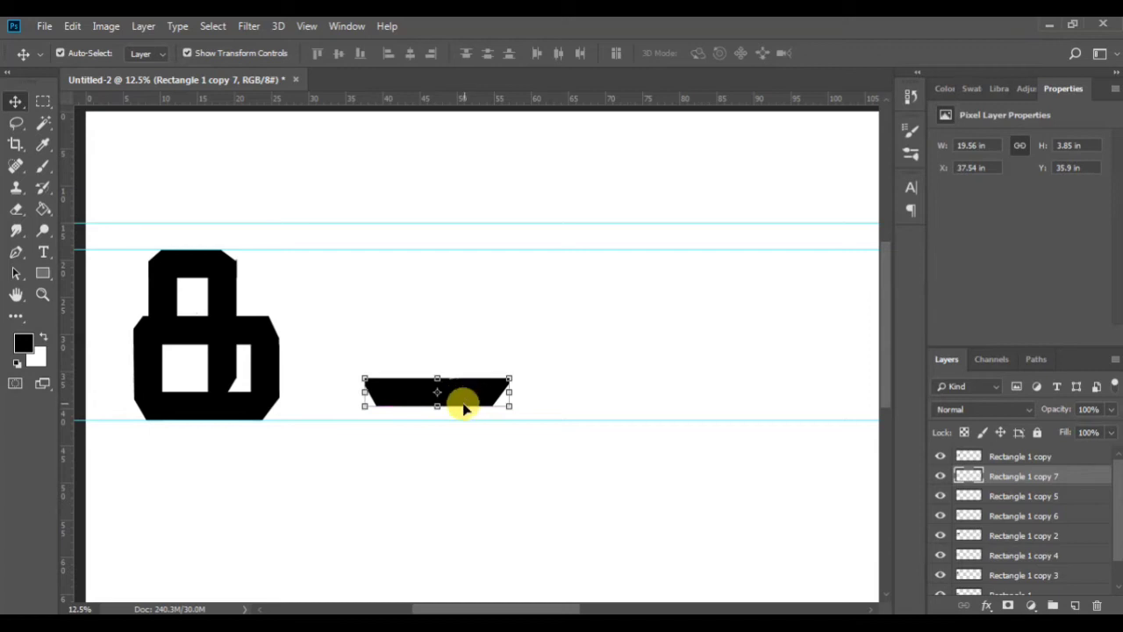
key(ctrl+z)
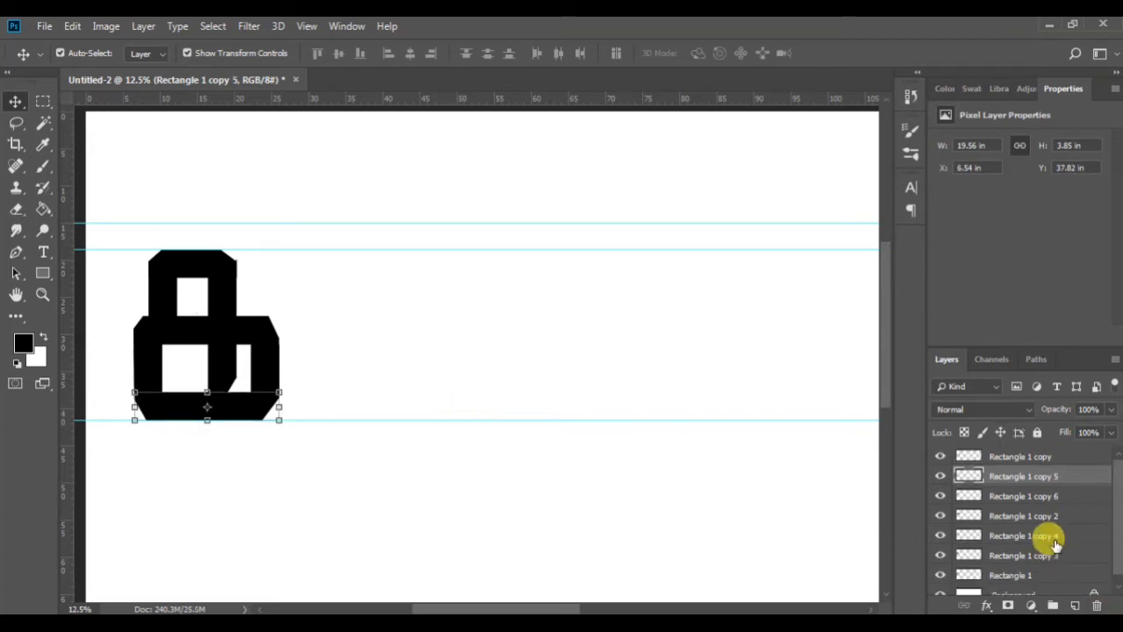
Group all the letter's rectangle layers, from Rectangle 1 copy to Rectangle 1, and name the group "ka"
click(1066, 458)
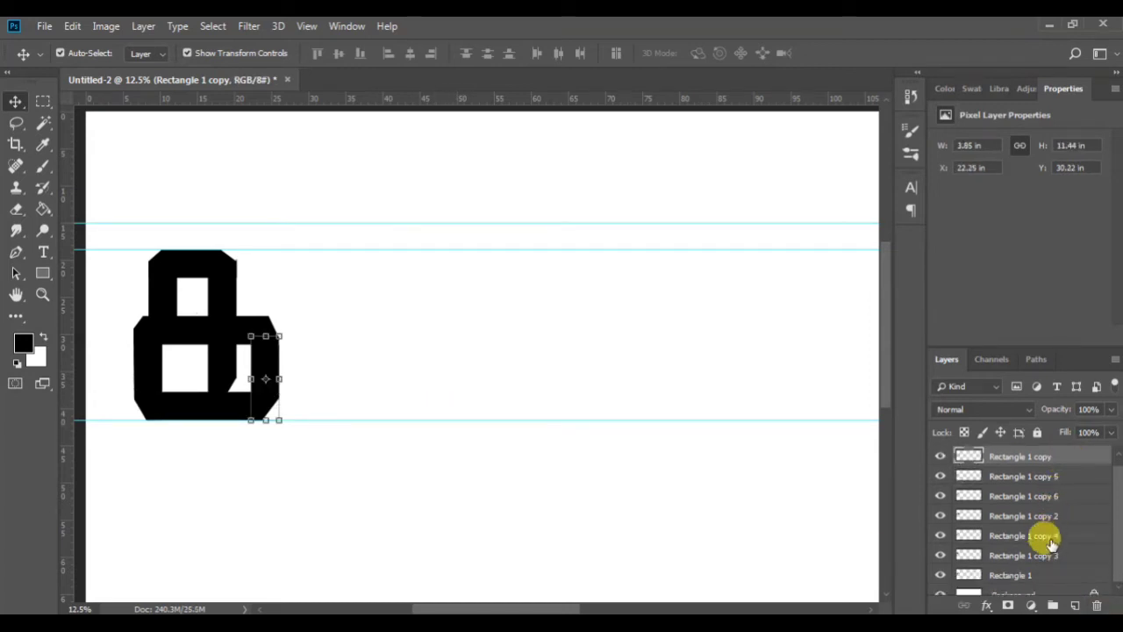
scroll(1044, 534, down, 1)
shift+click(1055, 568)
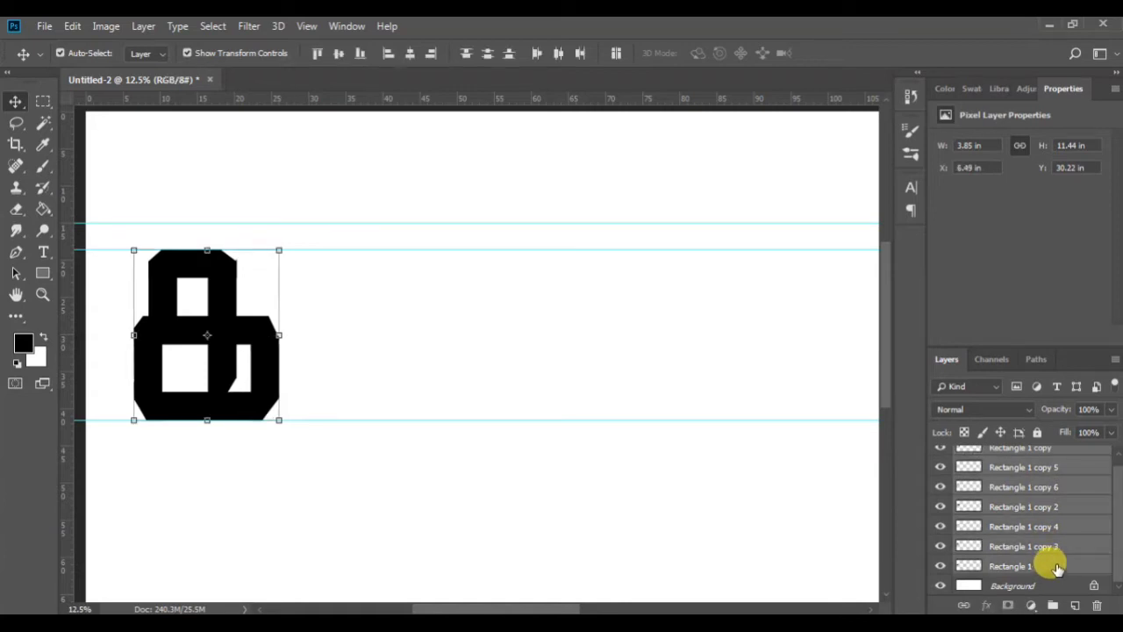
key(ctrl+g)
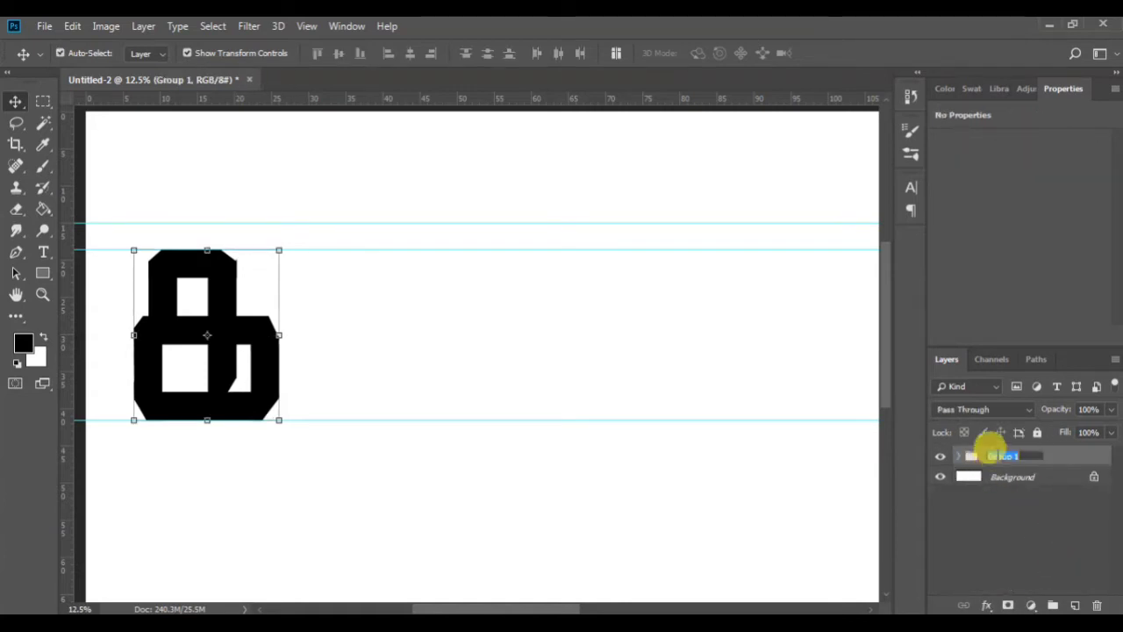
text(ka)
click(1021, 533)
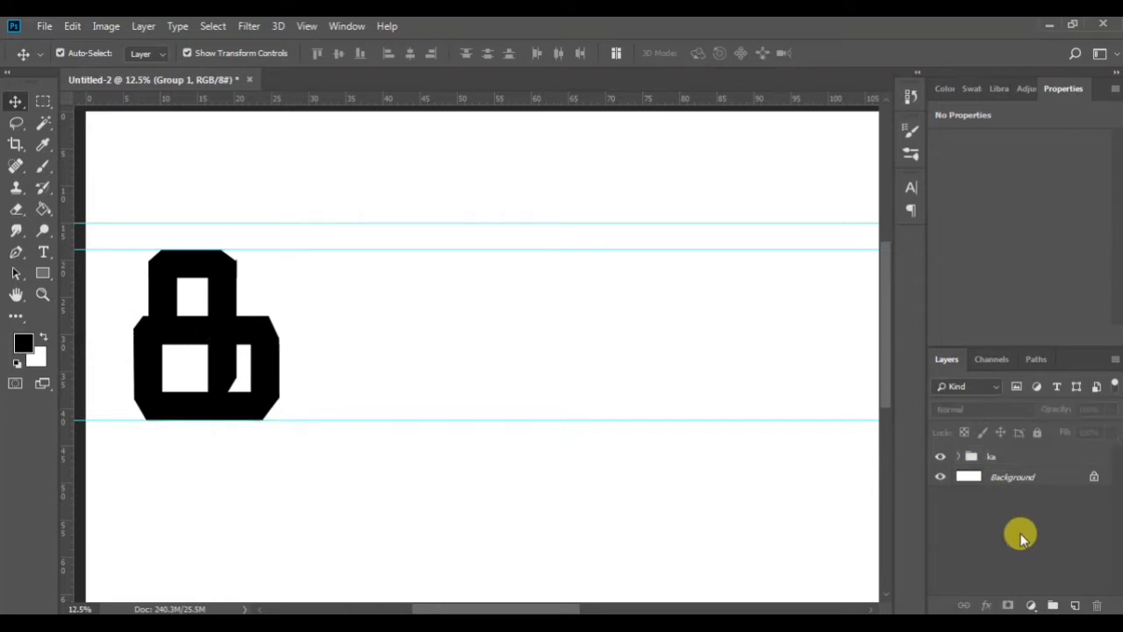
Duplicate the bottom bar, place the copy right of the letter at about X 36.1 in, and take it out of the ka group
click(197, 410)
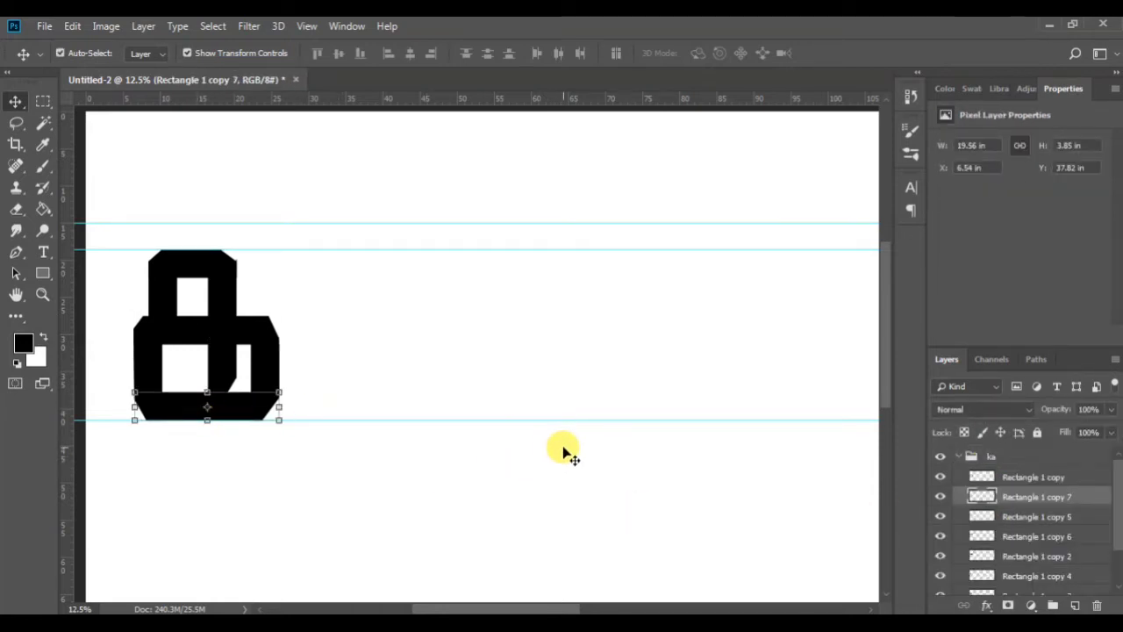
drag(246, 401, 481, 361)
drag(1076, 497, 1061, 448)
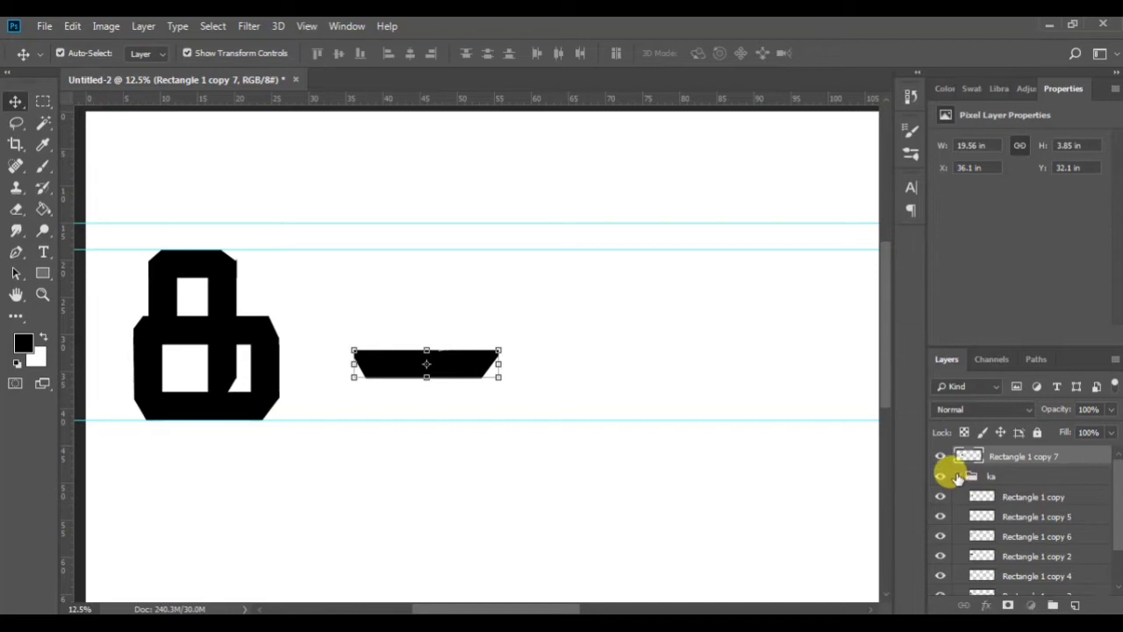
click(958, 476)
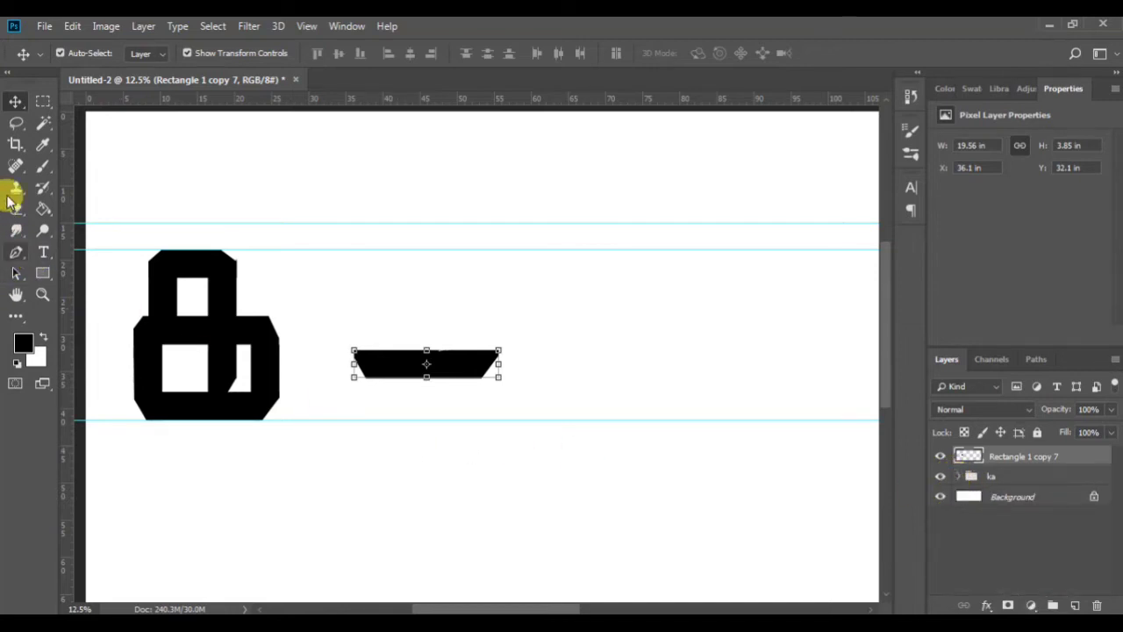
Trim off the copied bar's slanted left end with a rectangular selection, leaving it 16.43 in wide
click(44, 99)
drag(335, 345, 382, 377)
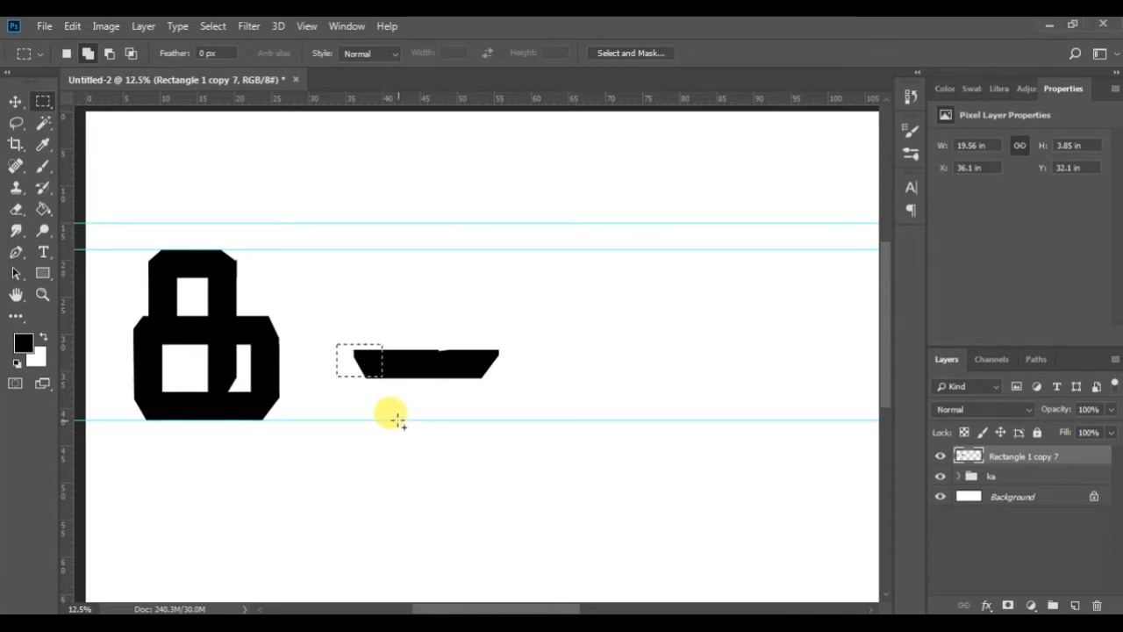
key(ctrl+d)
drag(341, 341, 376, 385)
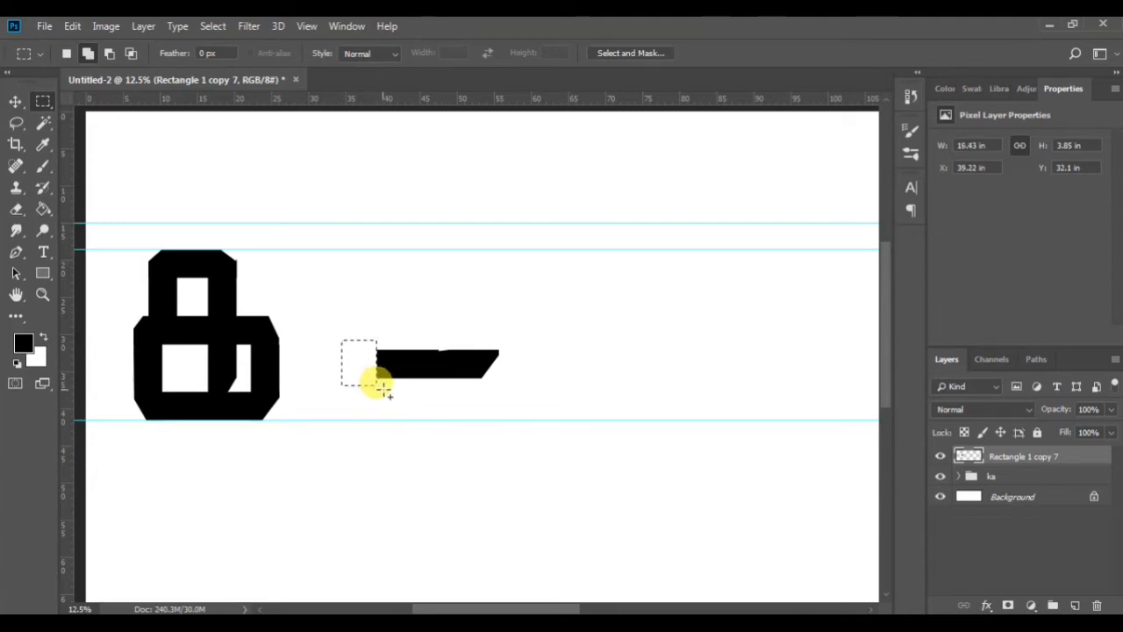
click(386, 394)
Trim off the copied bar's slanted right end to make it 12.67 in wide, and place the bar on the baseline guide
drag(487, 341, 500, 387)
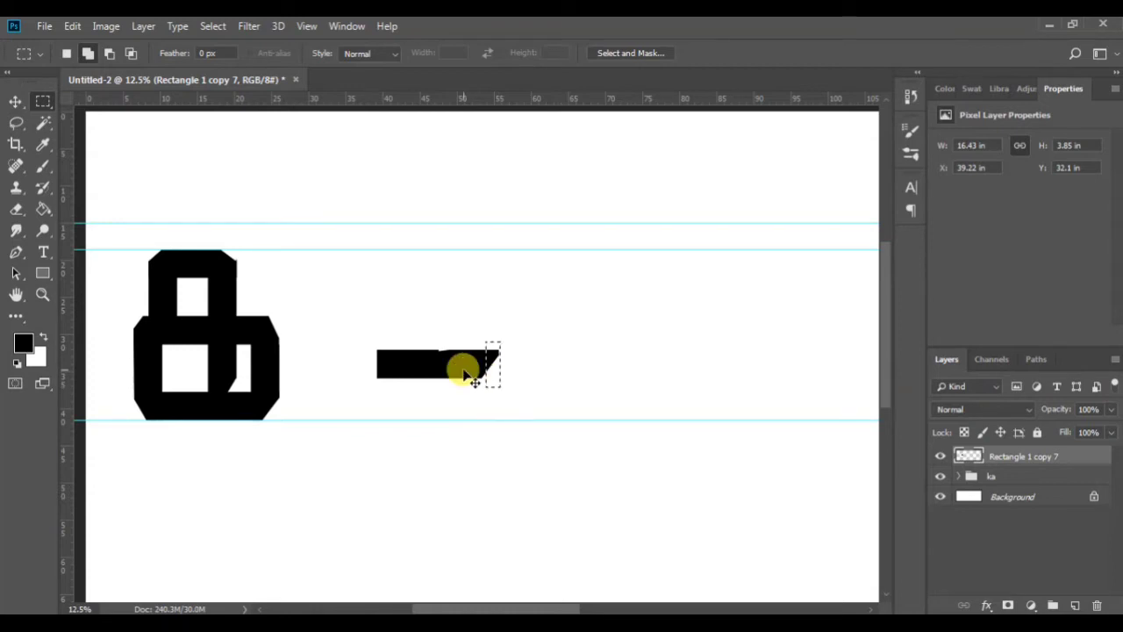
drag(471, 338, 507, 383)
key(Delete)
click(15, 101)
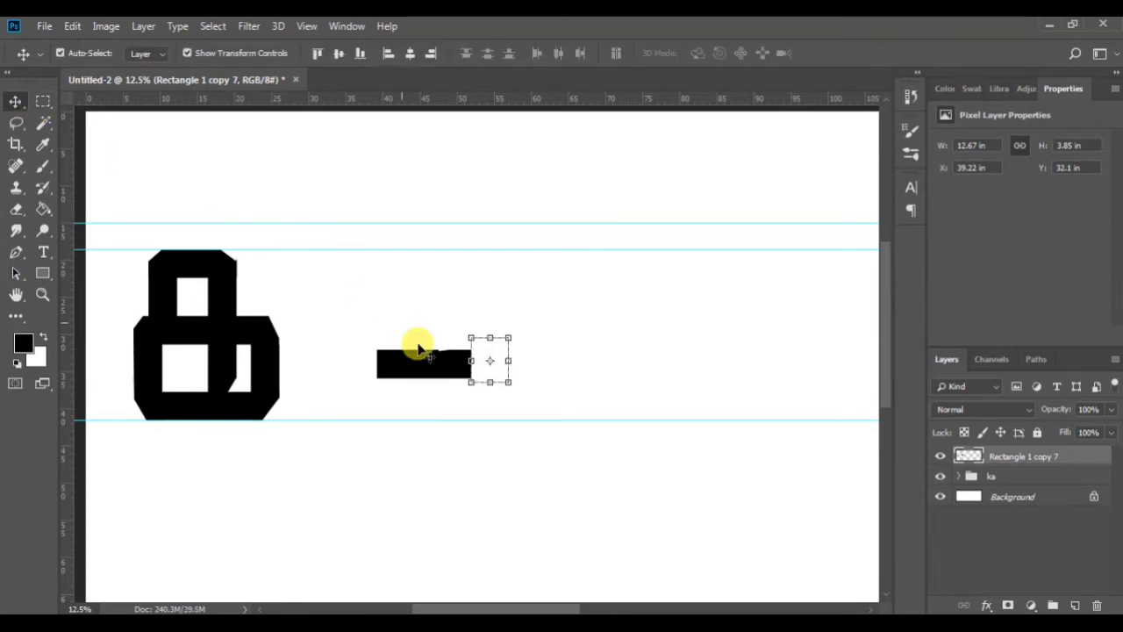
key(ctrl+d)
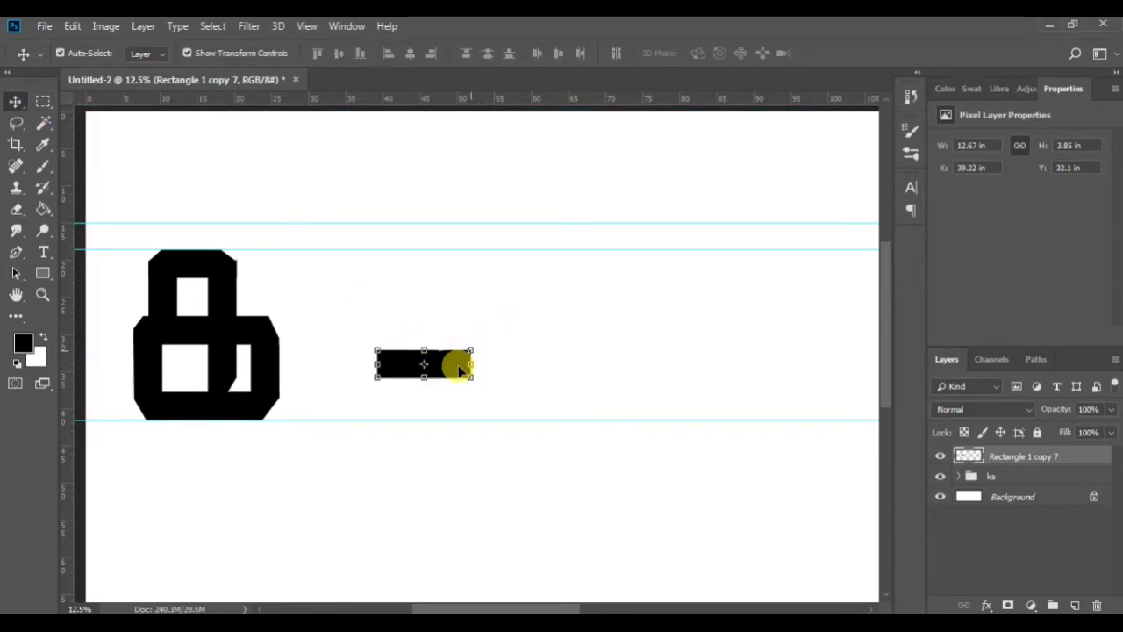
drag(446, 369, 406, 411)
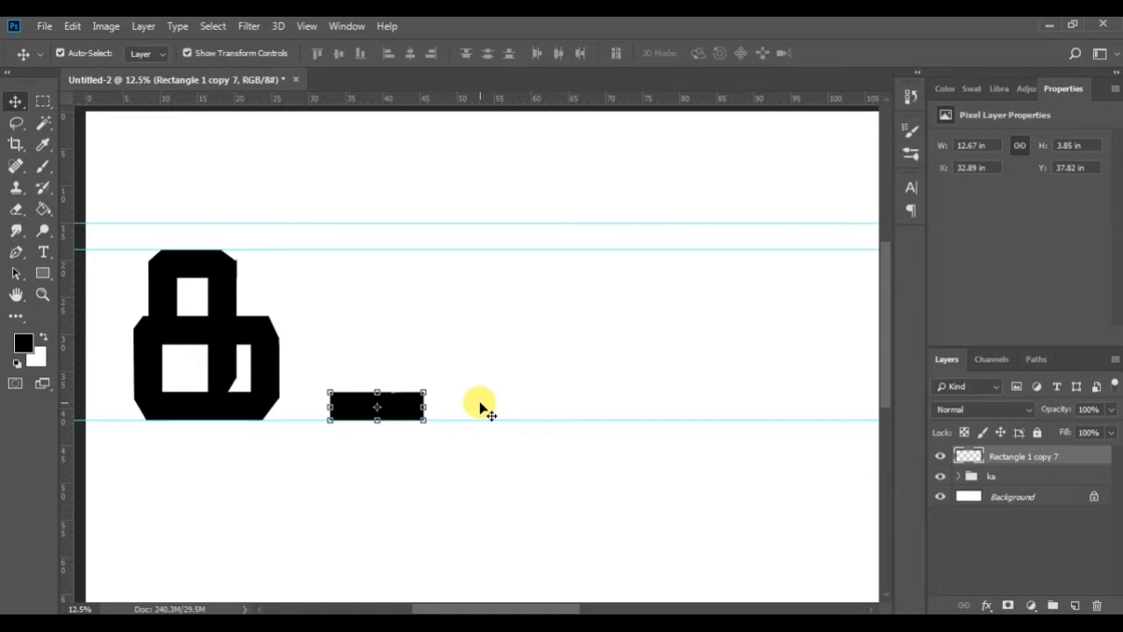
drag(435, 237, 474, 388)
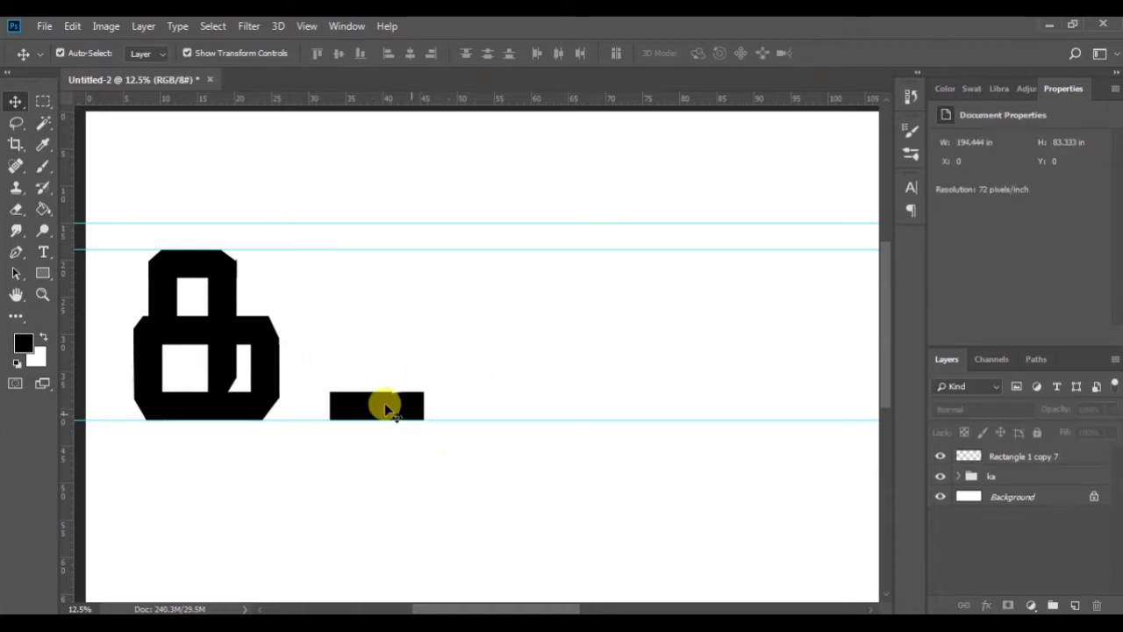
Shorten the bar to 11 in and stand a copy rotated 90° on its left end, stretched to 19.15 in tall up to the guide
click(413, 401)
drag(409, 406, 392, 347)
click(738, 55)
drag(377, 309, 349, 344)
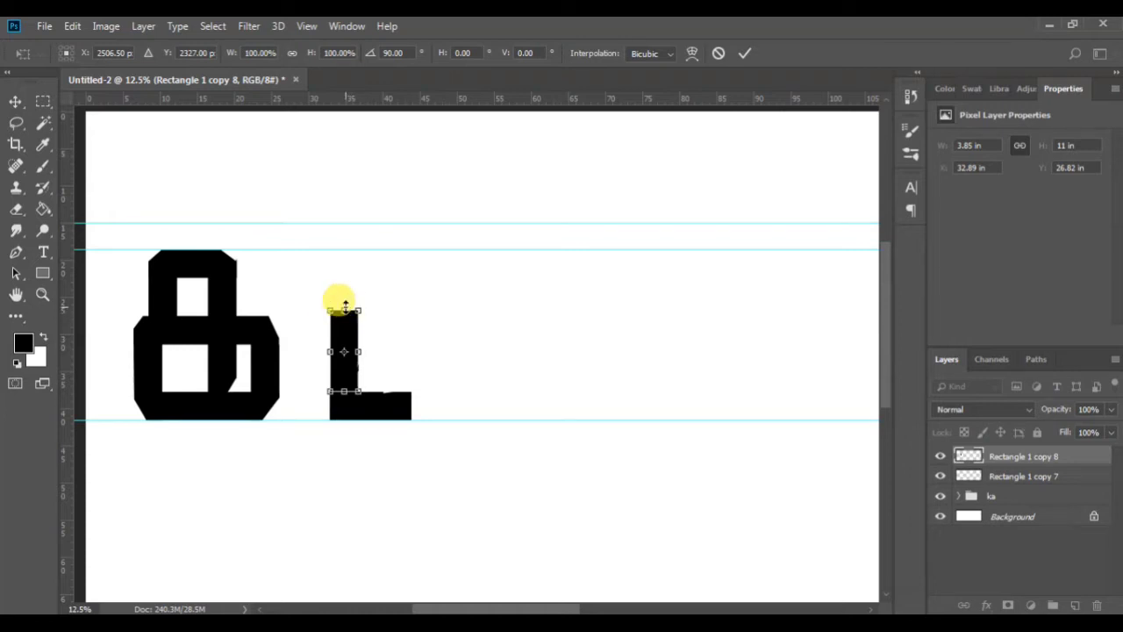
drag(346, 309, 356, 254)
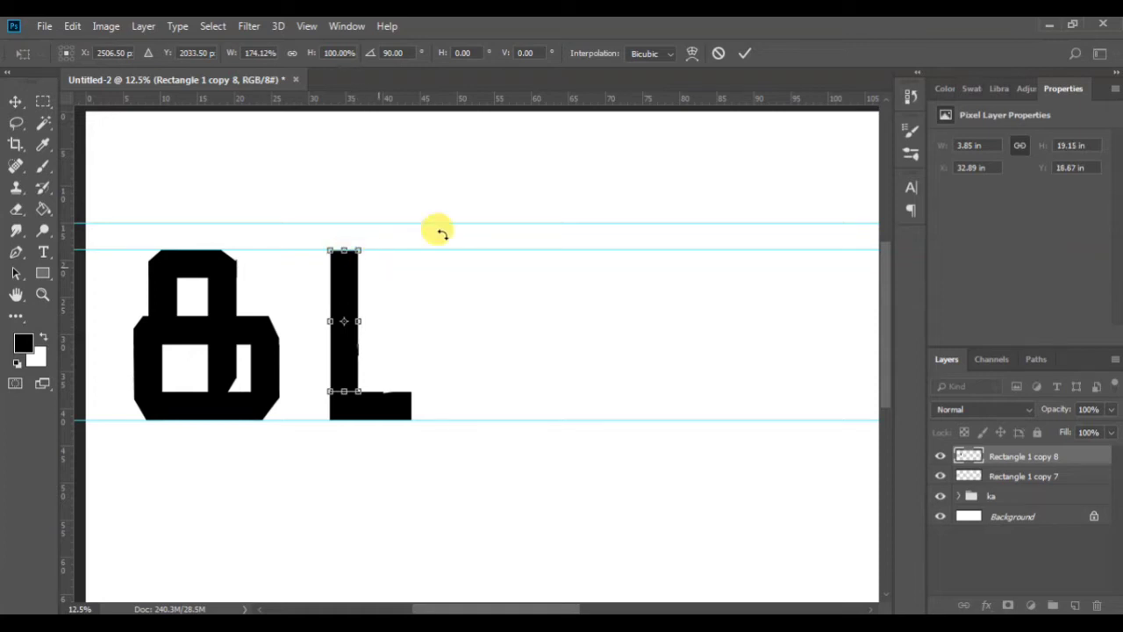
click(744, 53)
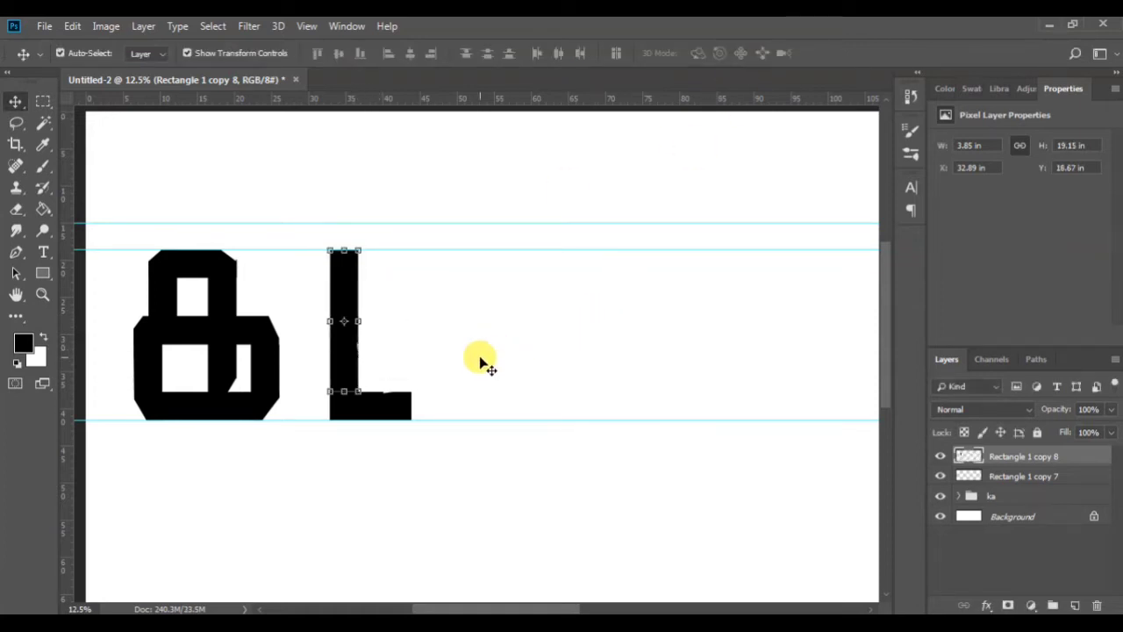
Form the lower box with two copies of the bottom bar: a middle bar at Y 29.51 in and a 12.17 in tall right side
click(395, 406)
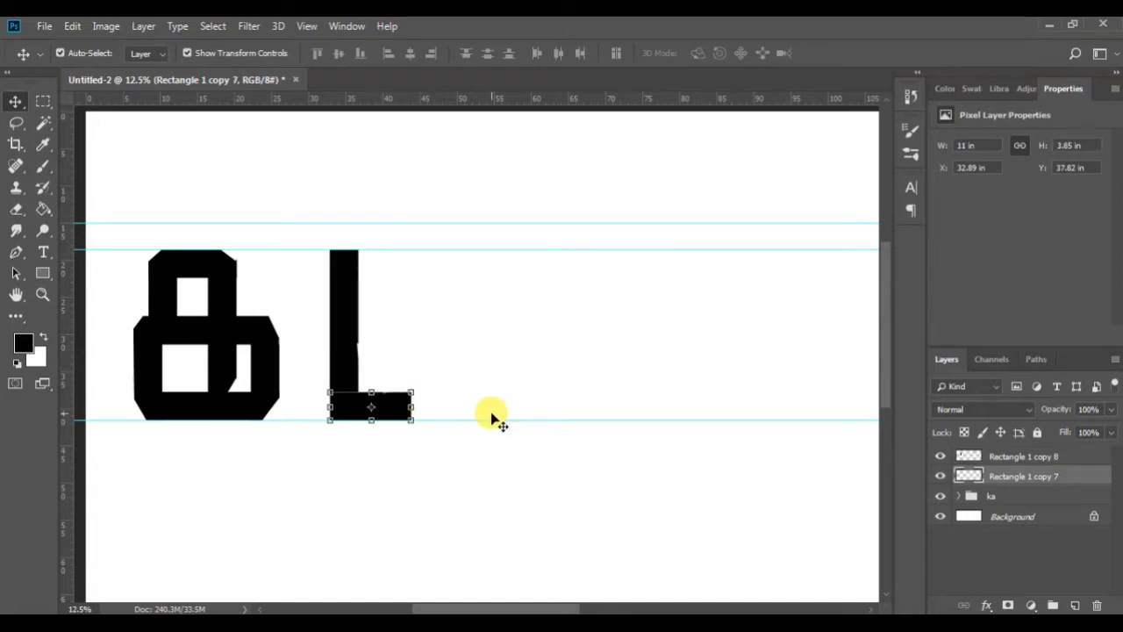
key(ctrl+j)
drag(386, 409, 428, 434)
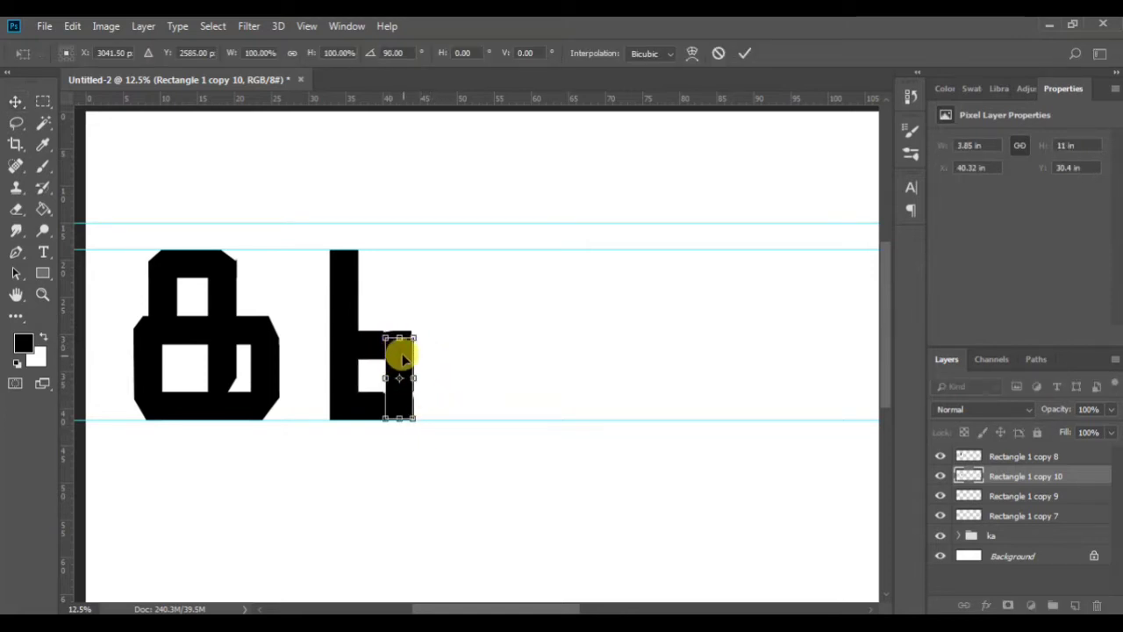
drag(401, 358, 404, 326)
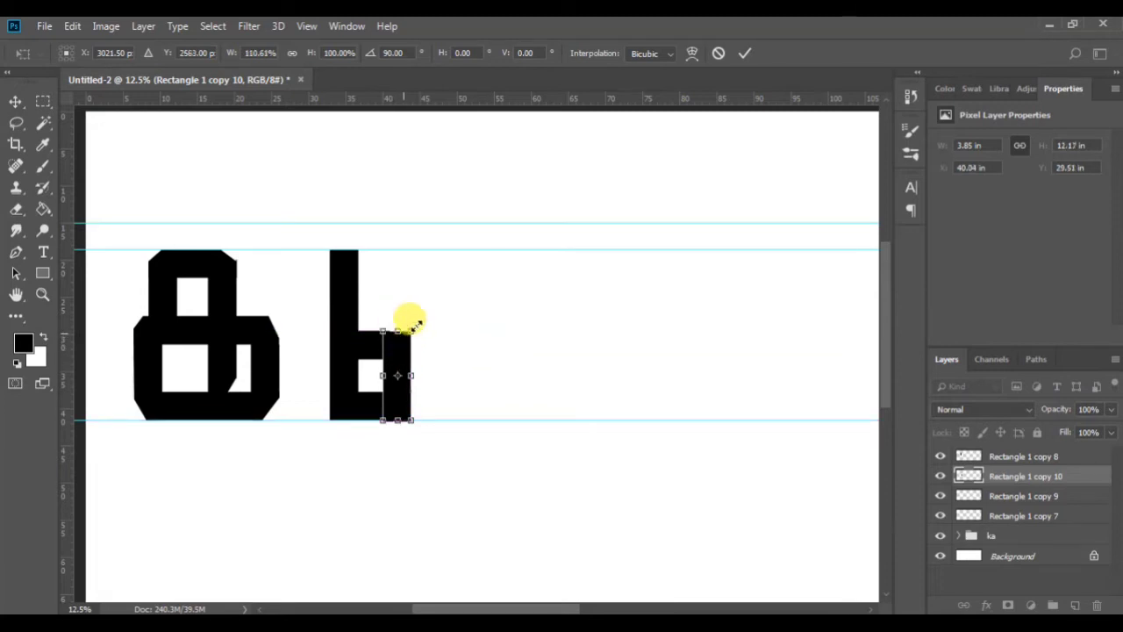
click(744, 52)
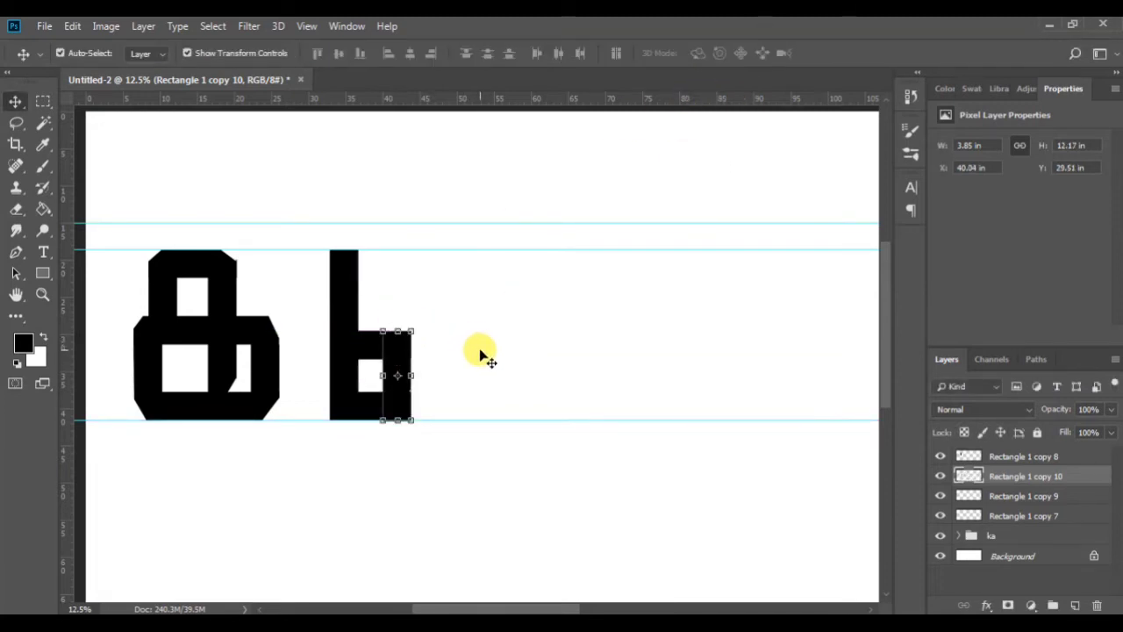
Duplicate the left stem, place the copy at X 47.19 in, and stretch it to 23 in tall down to the baseline guide
click(343, 283)
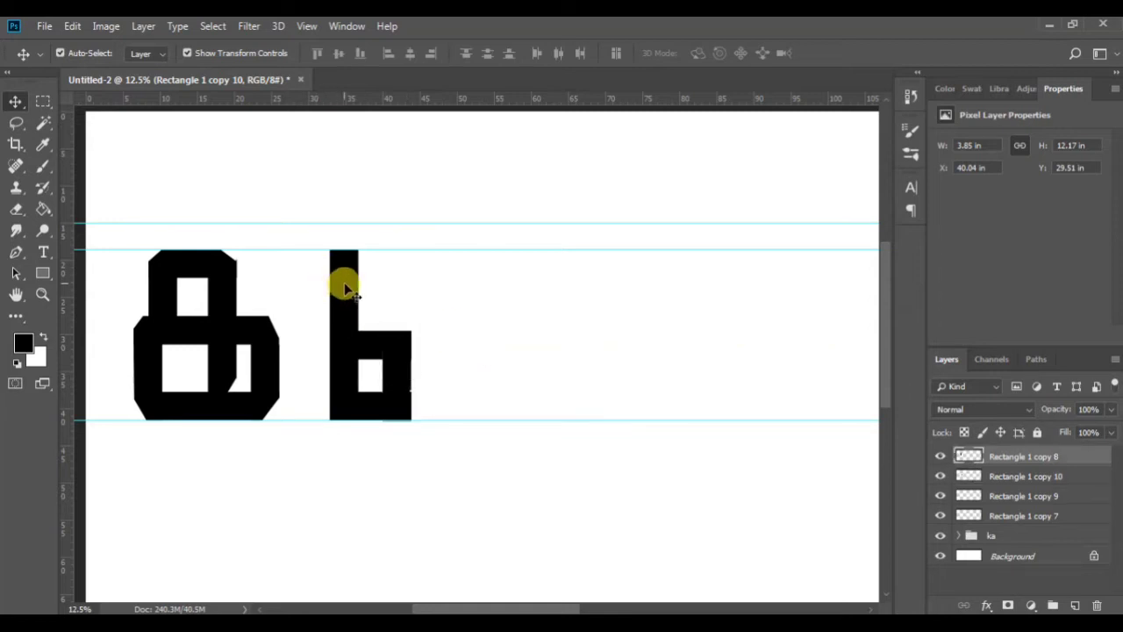
key(ctrl+j)
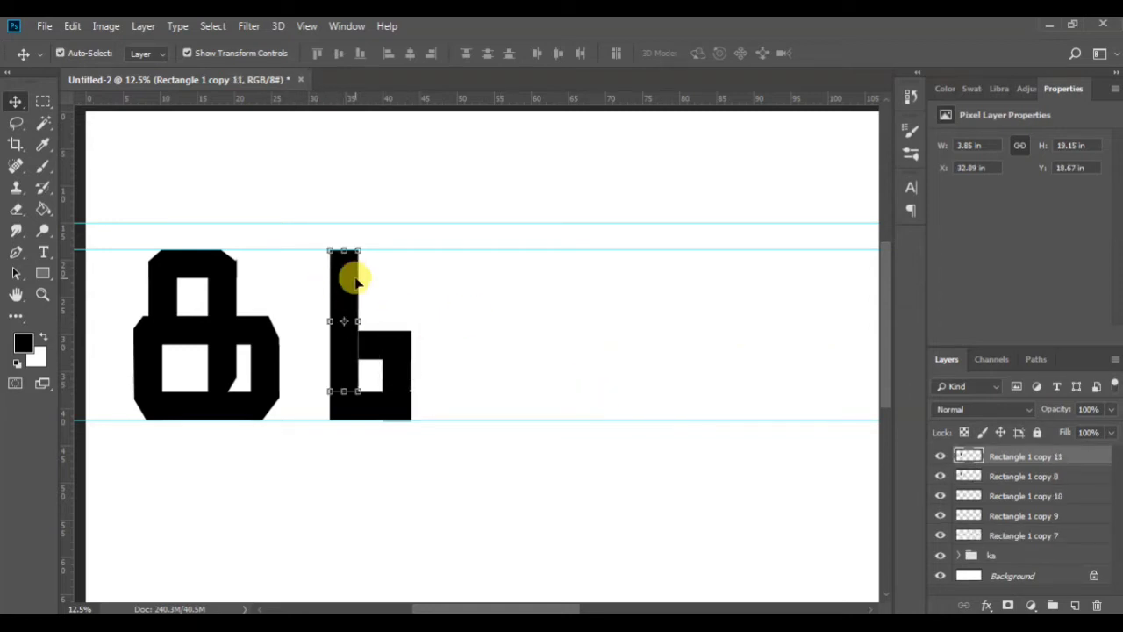
drag(346, 283, 447, 285)
drag(451, 395, 450, 420)
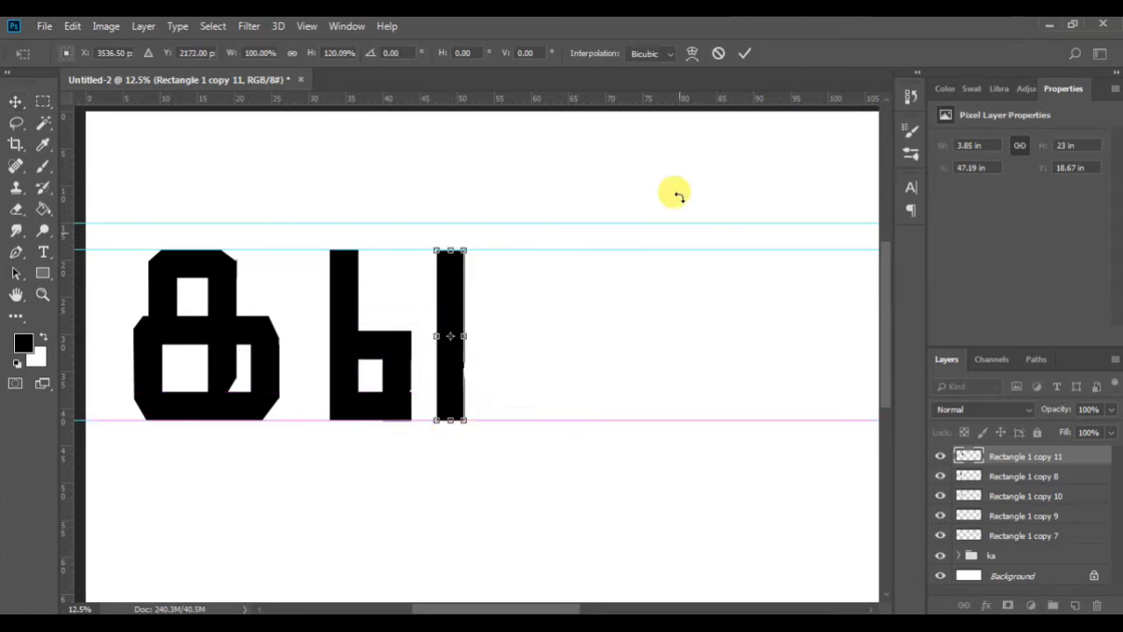
click(745, 54)
Duplicate the lower box's top bar twice and shift it slightly upward to thicken the box's top edge
click(382, 347)
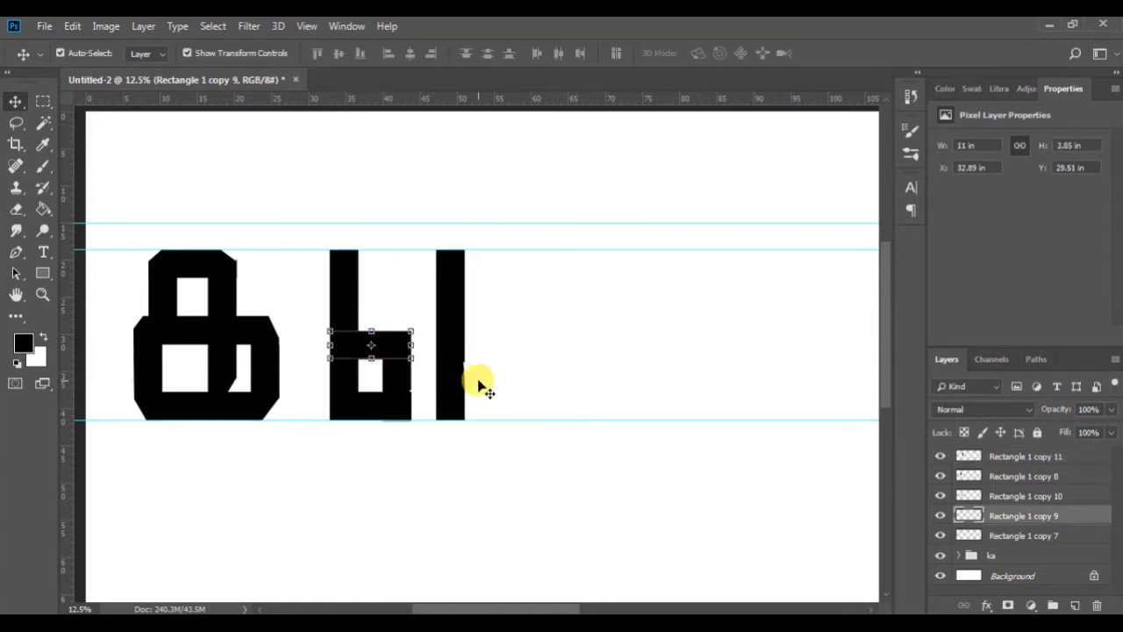
drag(390, 329, 396, 285)
mouse_move(397, 349)
mouse_down()
mouse_move(389, 313)
mouse_move(401, 277)
mouse_move(408, 292)
mouse_move(413, 235)
mouse_move(409, 350)
mouse_up()
click(545, 358)
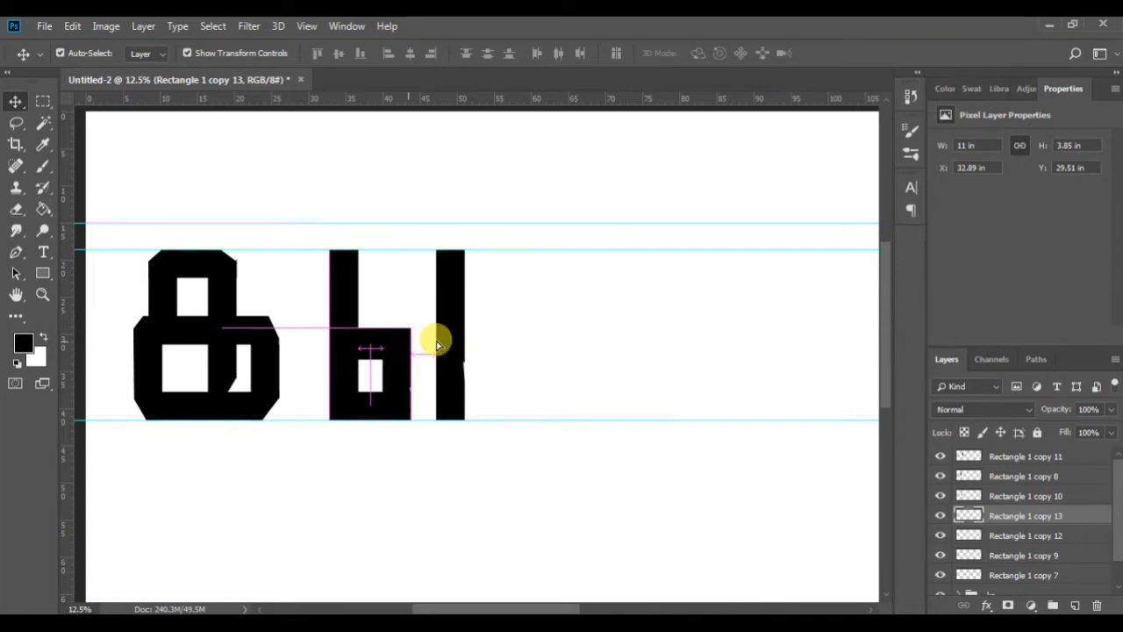
click(571, 363)
Duplicate the right stem, rotate the copy -90°, and fit it across the letter's top between both stems as an 18.15 in wide bar
click(448, 291)
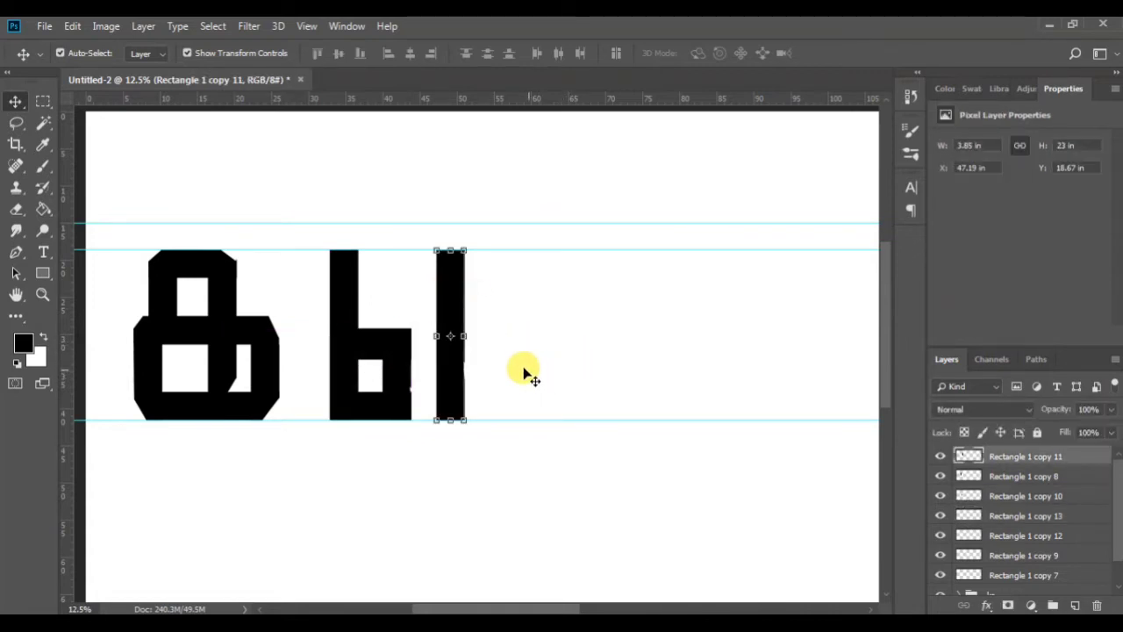
key(ctrl+j)
drag(454, 289, 557, 308)
drag(526, 366, 564, 497)
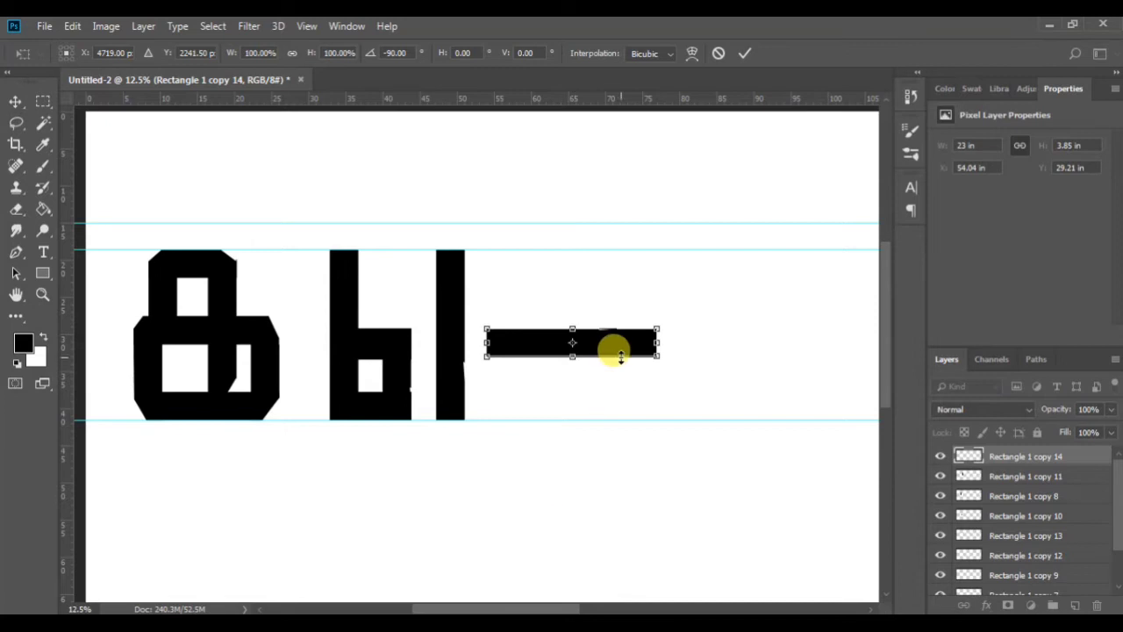
drag(597, 327, 464, 264)
click(740, 58)
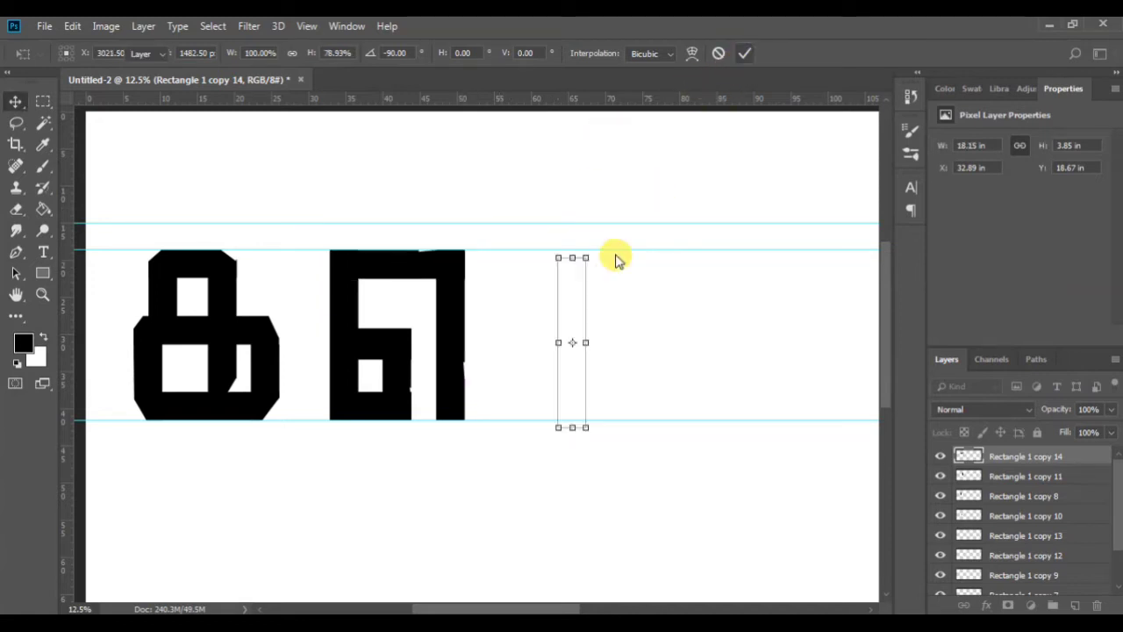
click(577, 351)
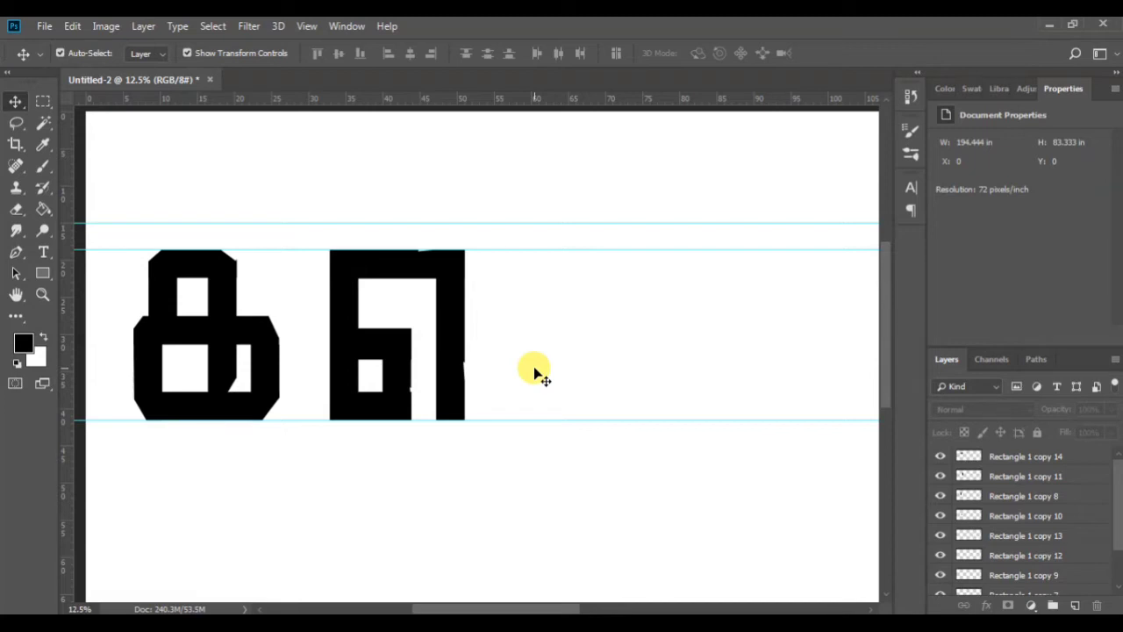
Cut off the letter's upper-right corner diagonally with a Pen path selection, deleting it from the top bar and right stem layers
click(19, 254)
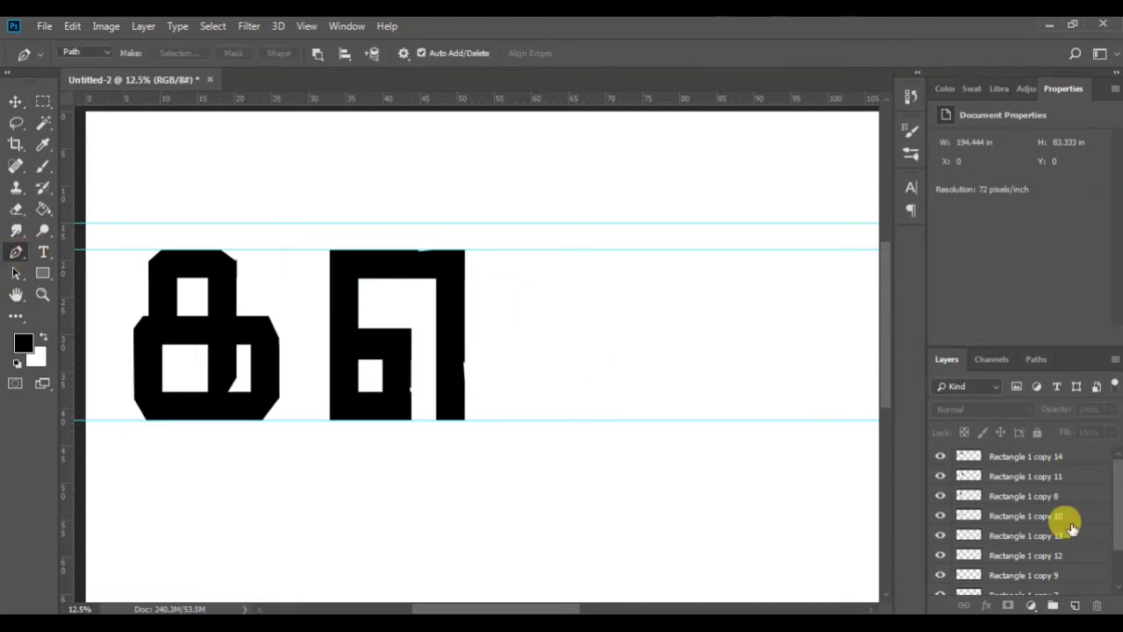
scroll(1053, 518, down, 2)
scroll(1016, 524, up, 2)
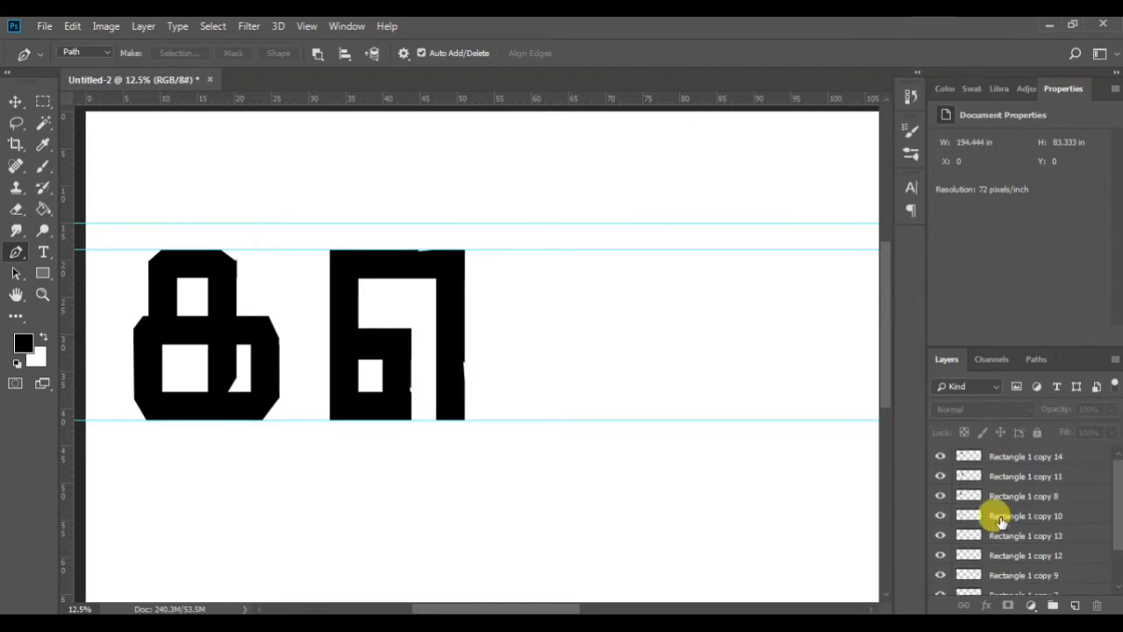
click(459, 263)
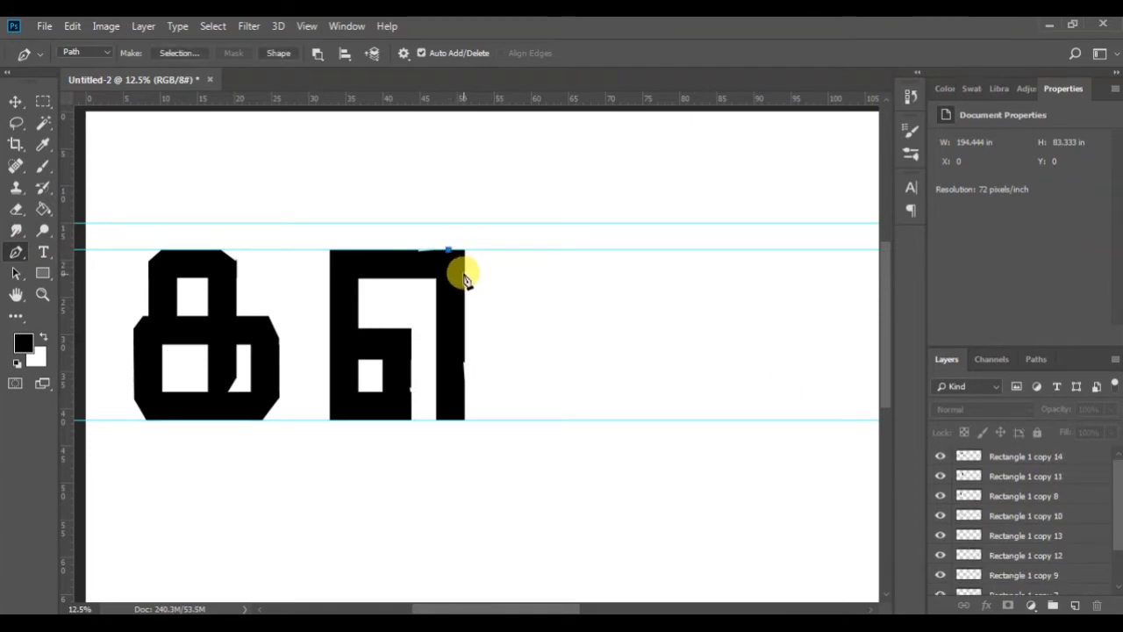
drag(464, 250, 453, 254)
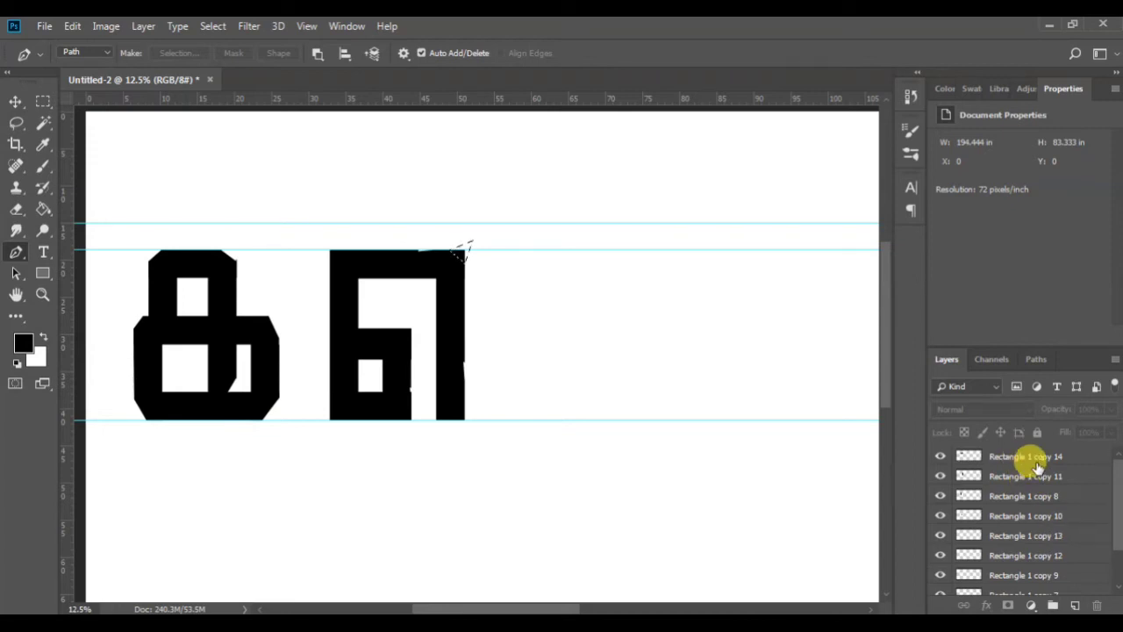
click(1035, 467)
click(1038, 476)
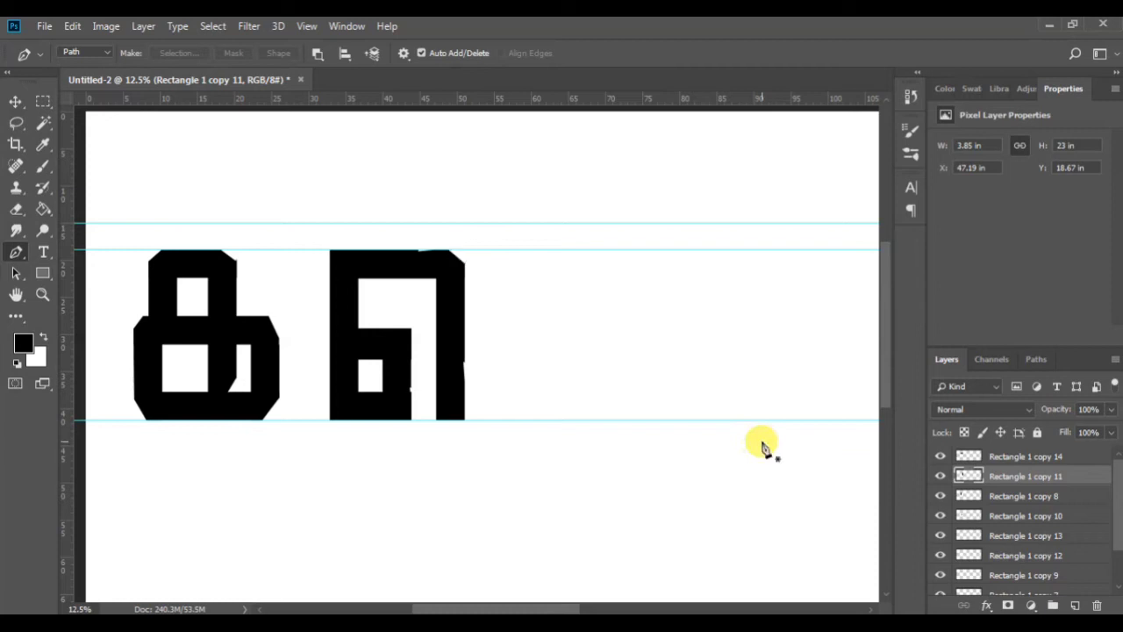
Cut off both bottom corners of the lower box diagonally with a Pen path selection, clearing it on the layers from Rectangle 1 copy 8 to copy 7
click(329, 406)
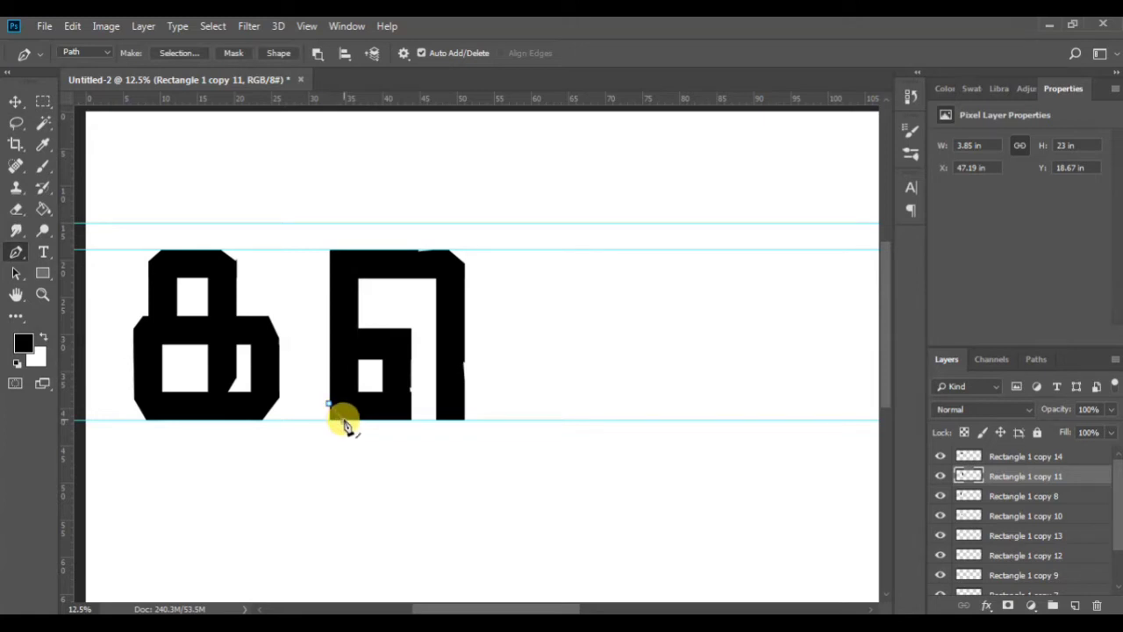
click(343, 420)
click(392, 420)
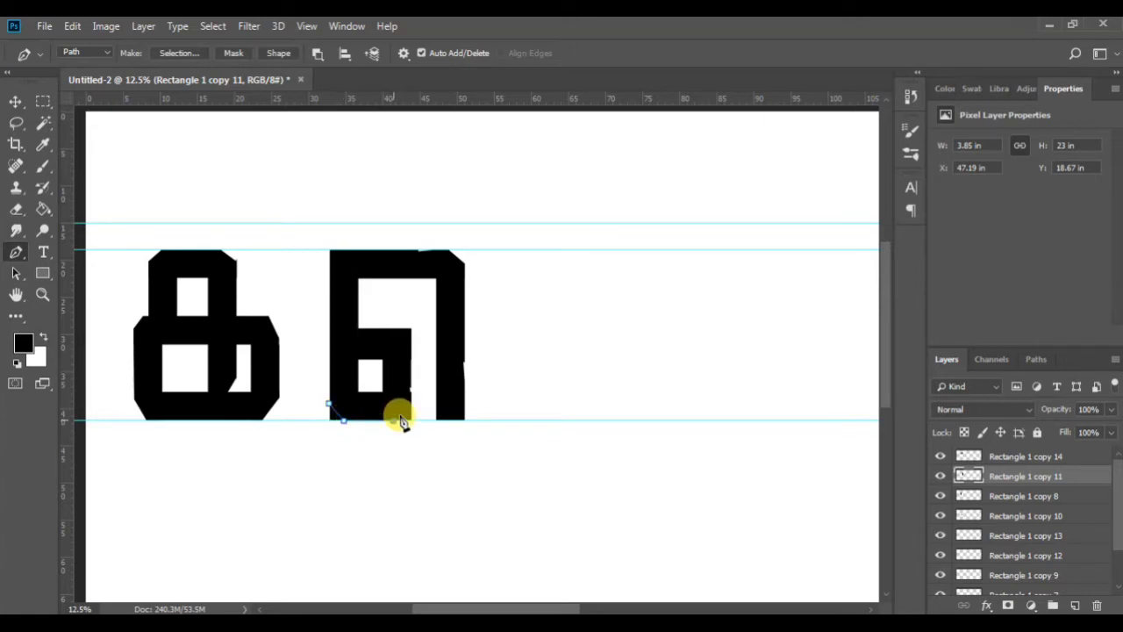
drag(411, 402, 413, 432)
key(ctrl+Return)
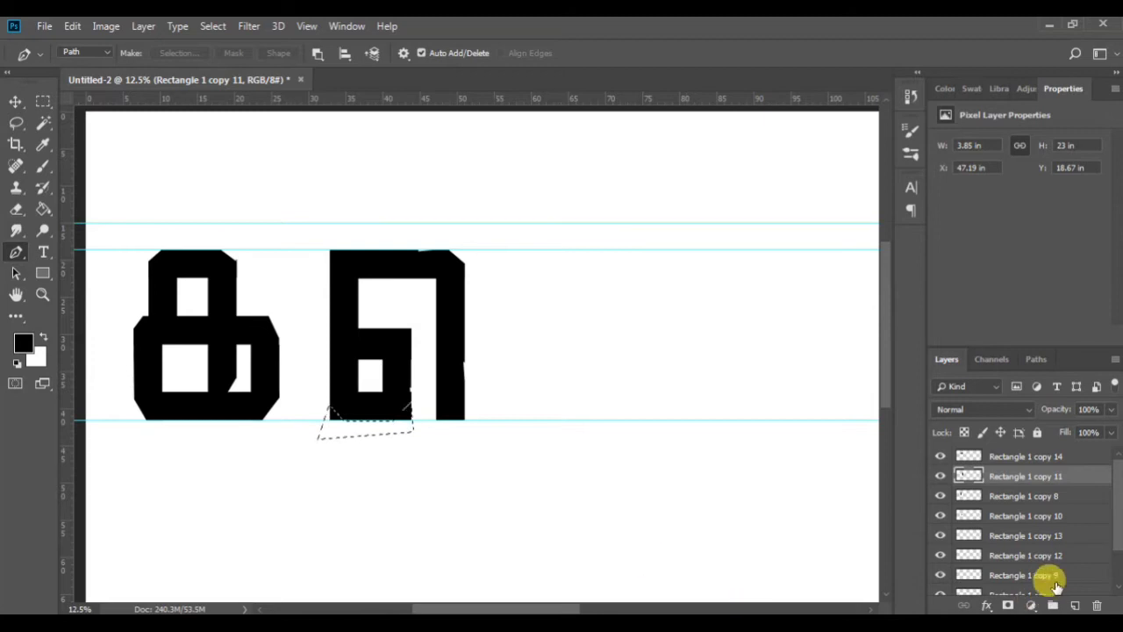
click(1021, 498)
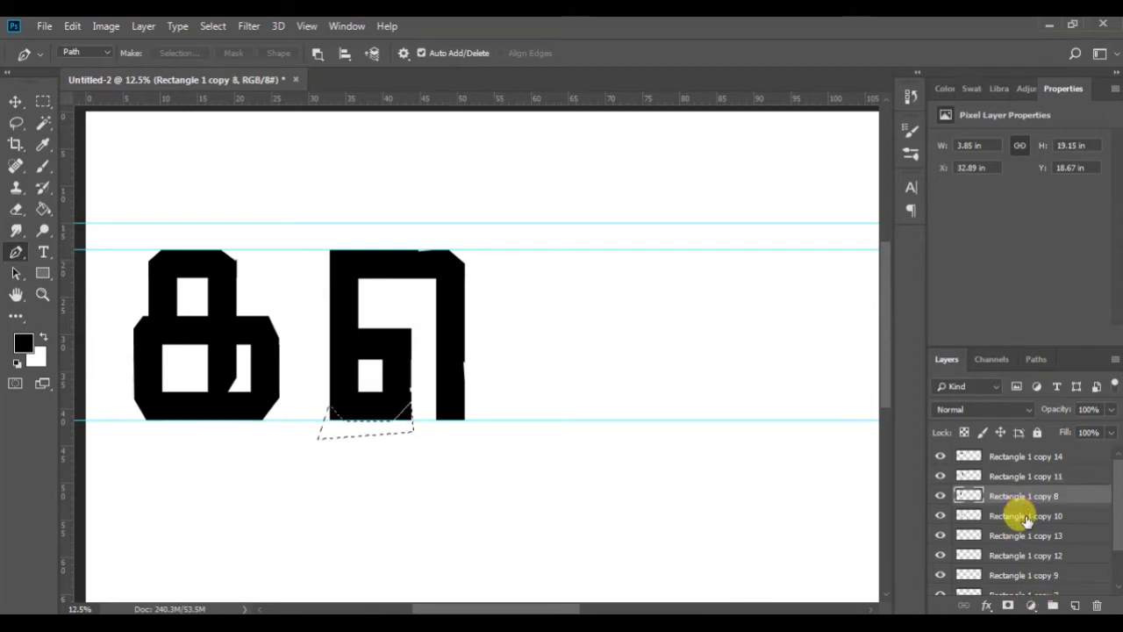
click(1026, 520)
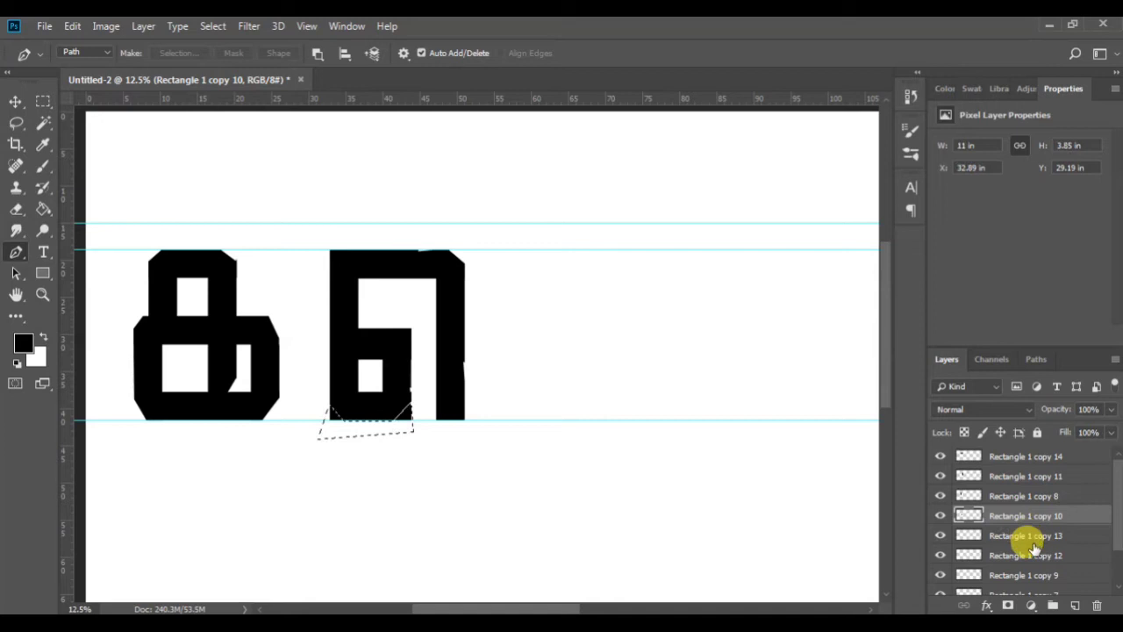
click(1035, 539)
scroll(1034, 546, down, 2)
click(1031, 521)
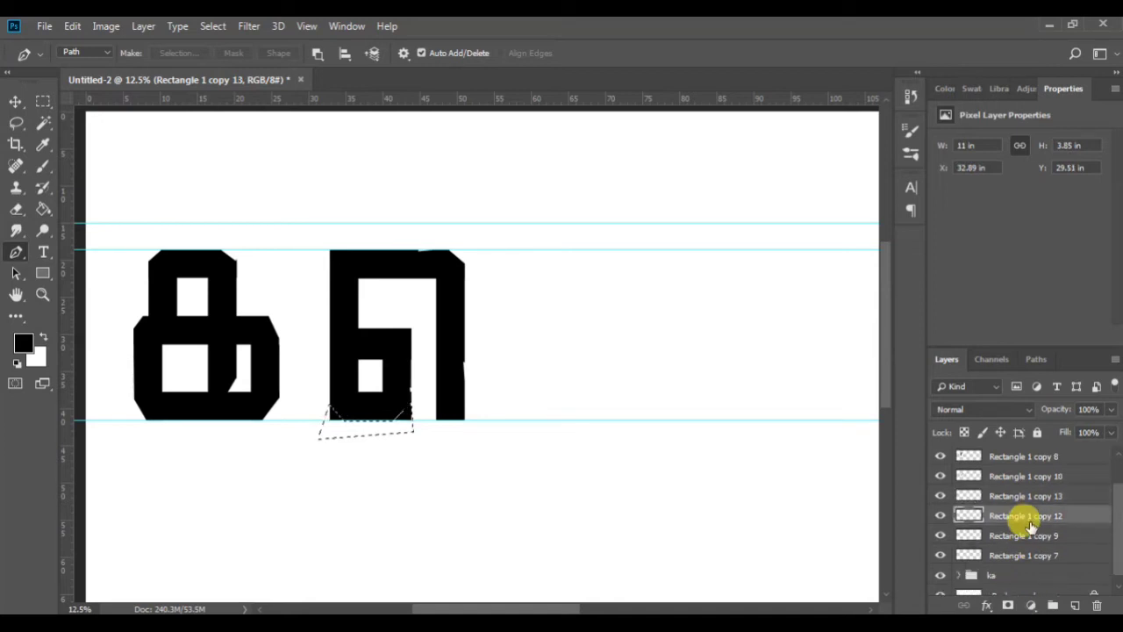
click(1024, 539)
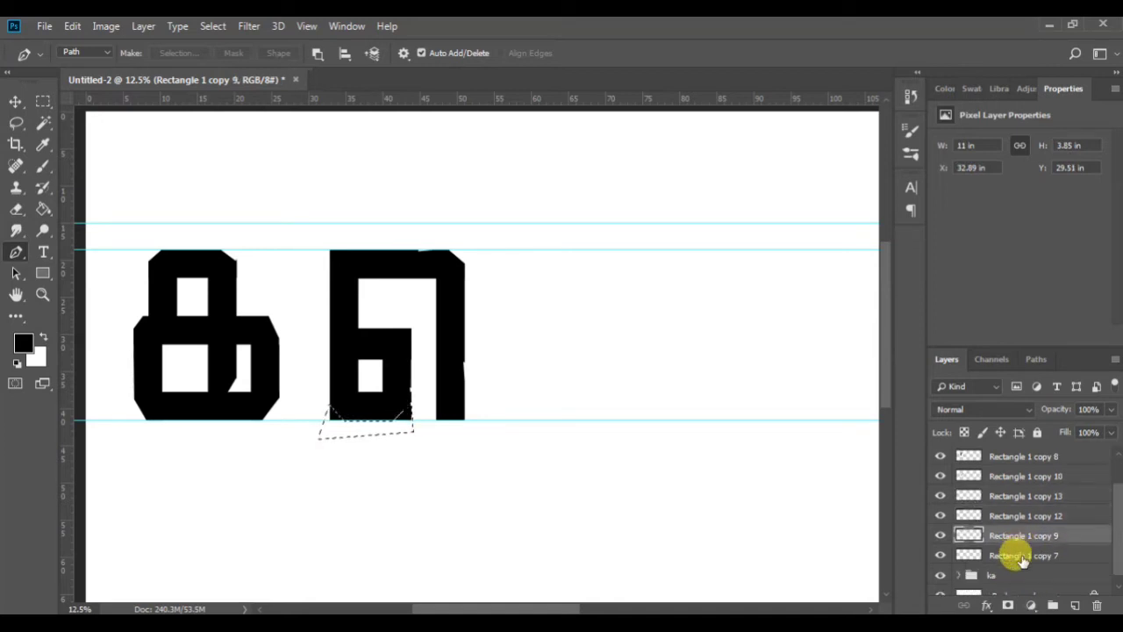
click(1024, 560)
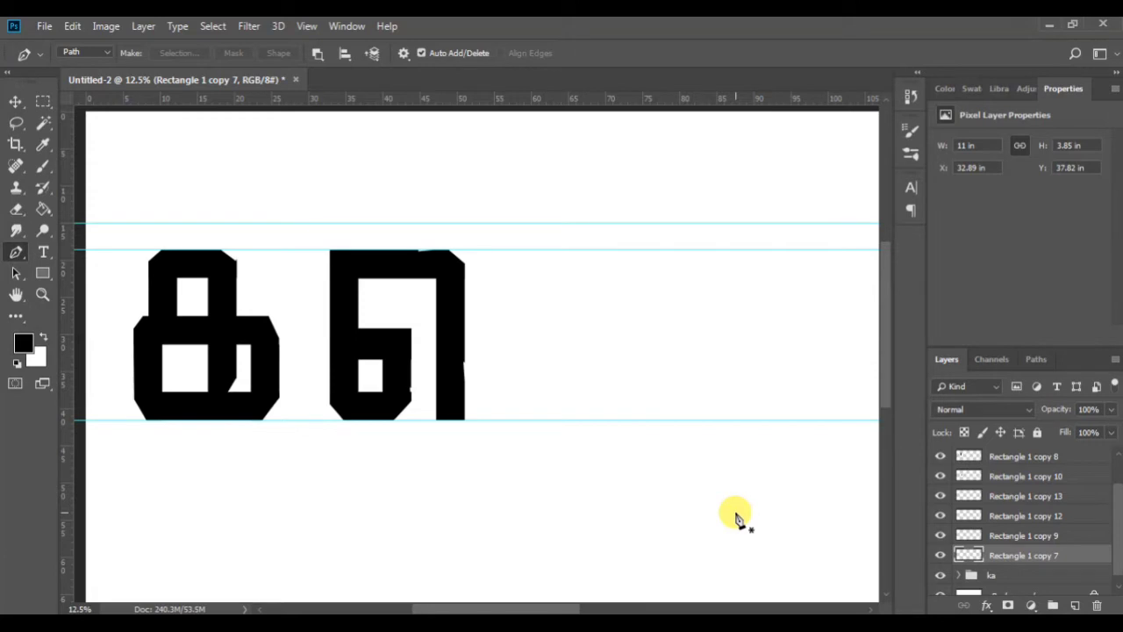
Group the second letter's layers from Rectangle 1 copy 14 to Rectangle 1 copy 7
drag(558, 607, 589, 605)
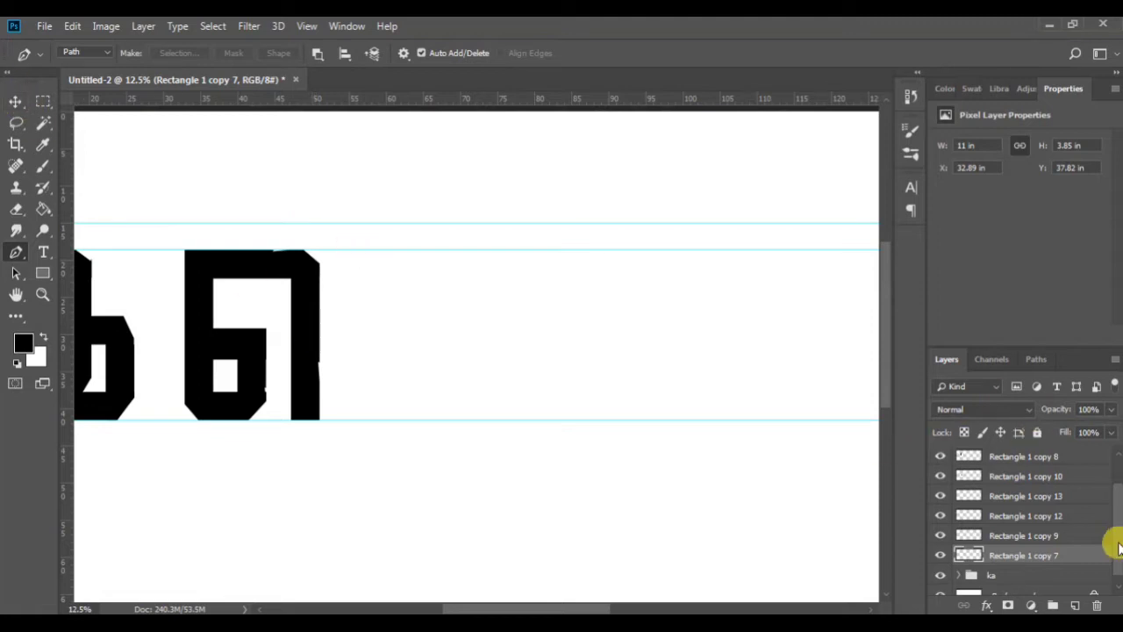
shift+click(1033, 460)
scroll(1037, 489, up, 1)
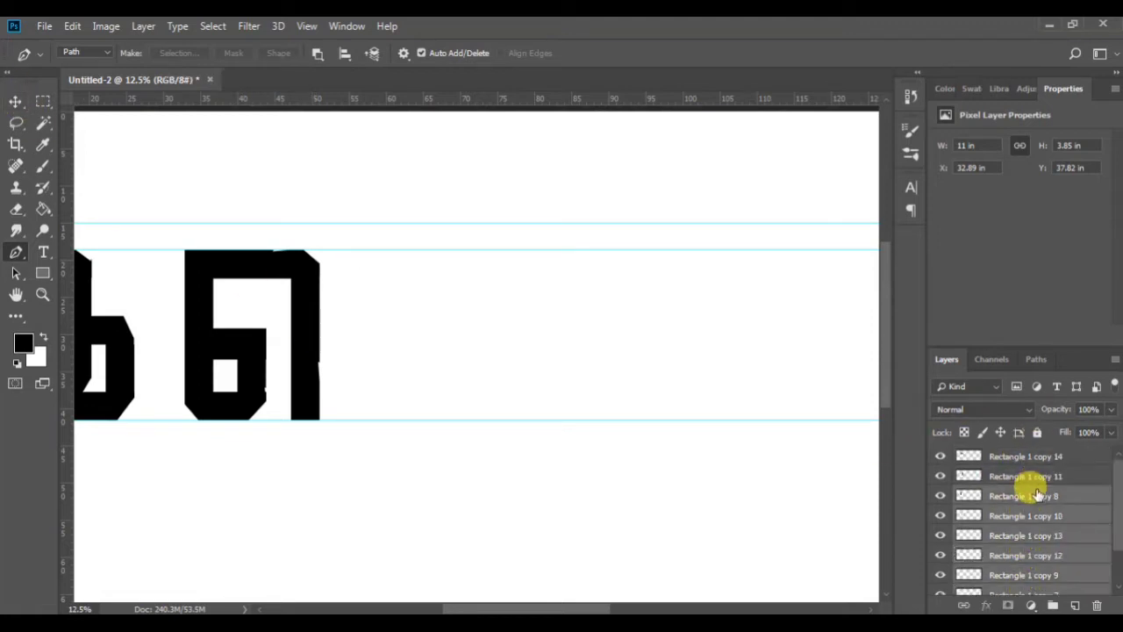
click(1040, 480)
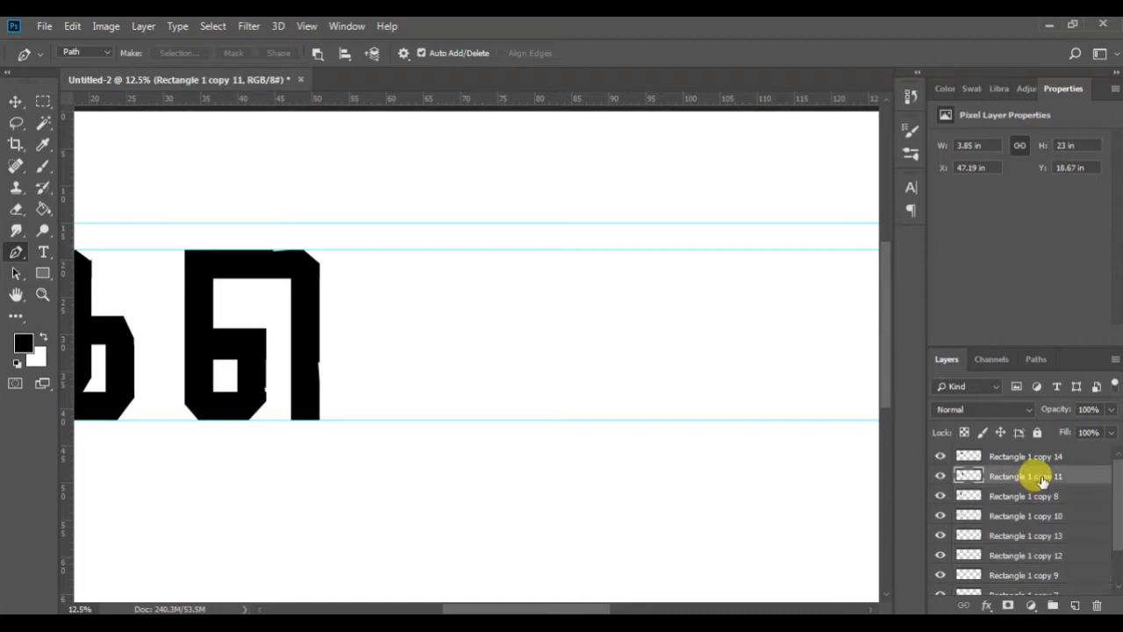
click(1034, 456)
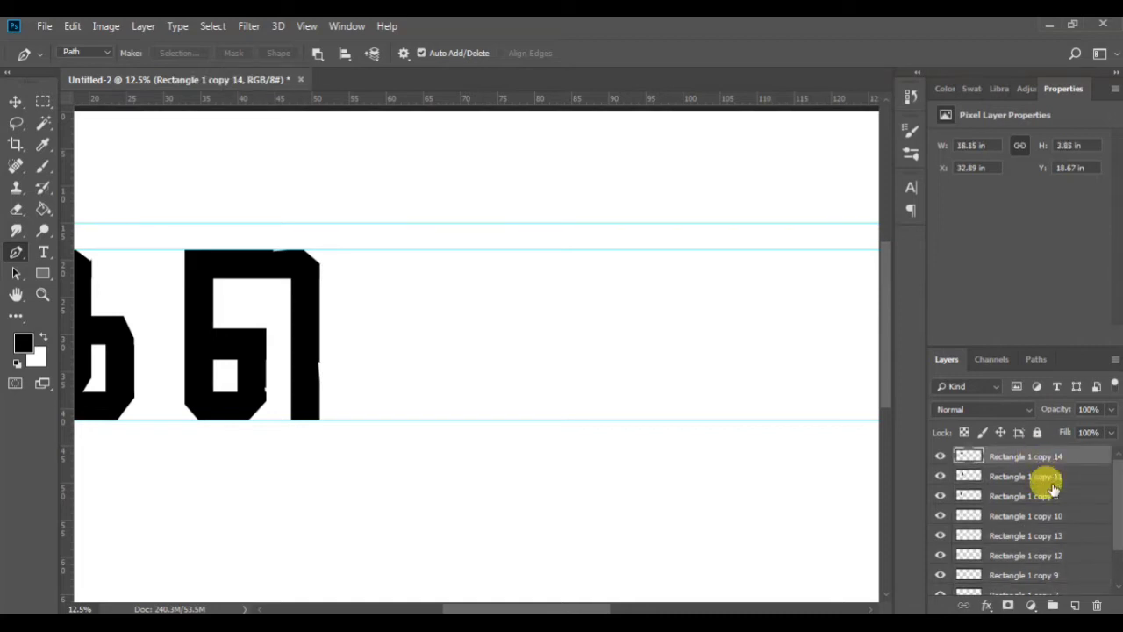
scroll(1031, 570, down, 2)
shift+click(1043, 546)
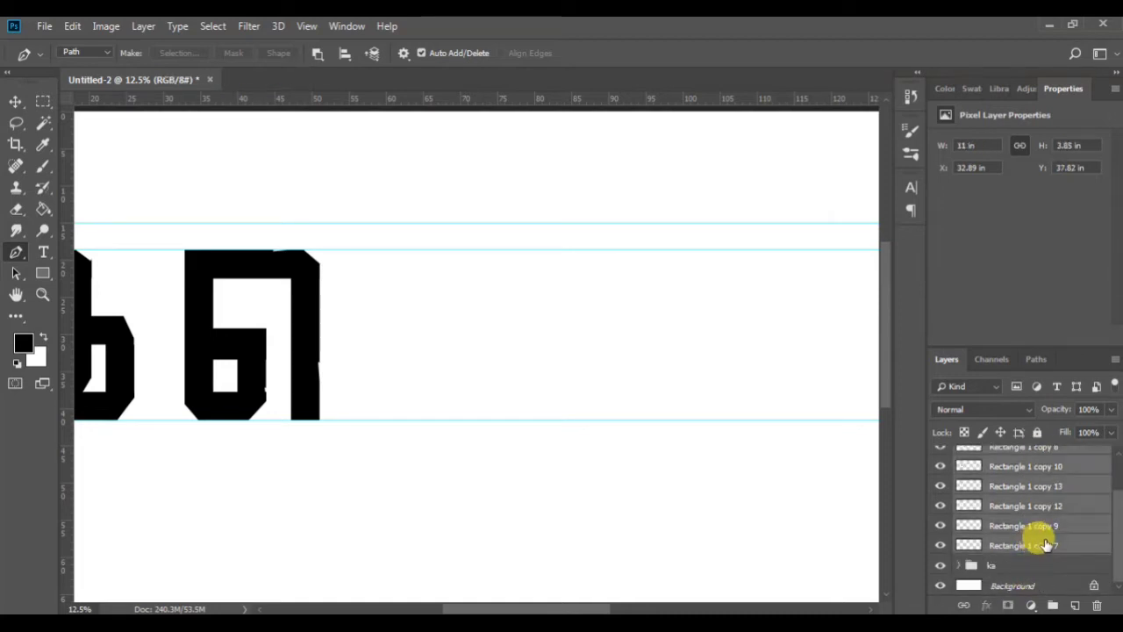
key(ctrl+g)
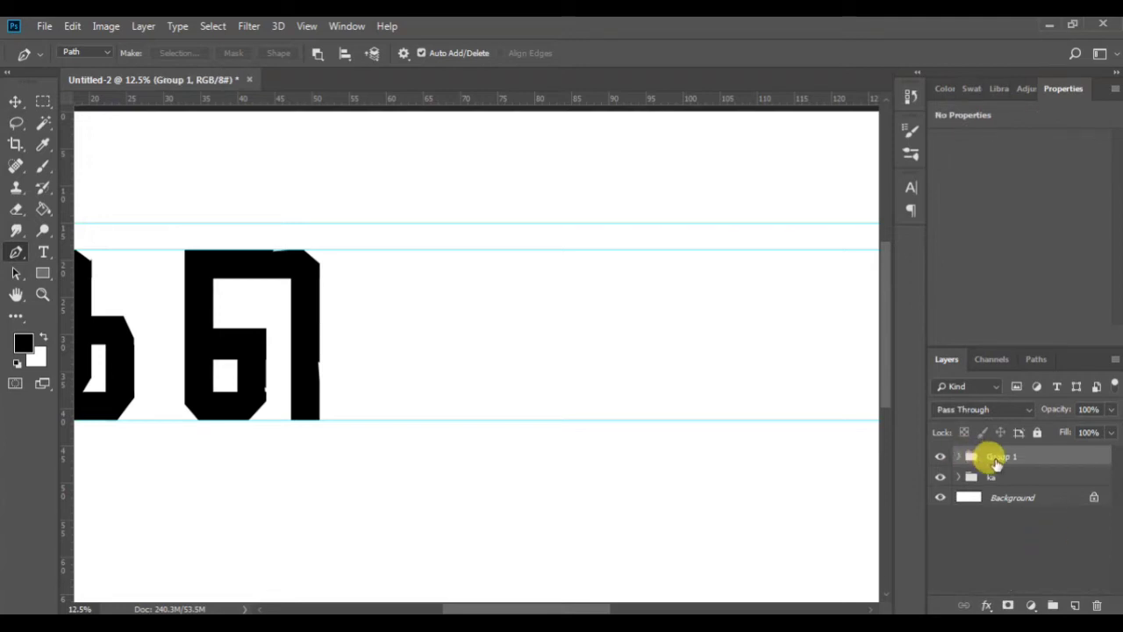
Rename the second letter's group as pe
double_click(991, 455)
text(Dil)
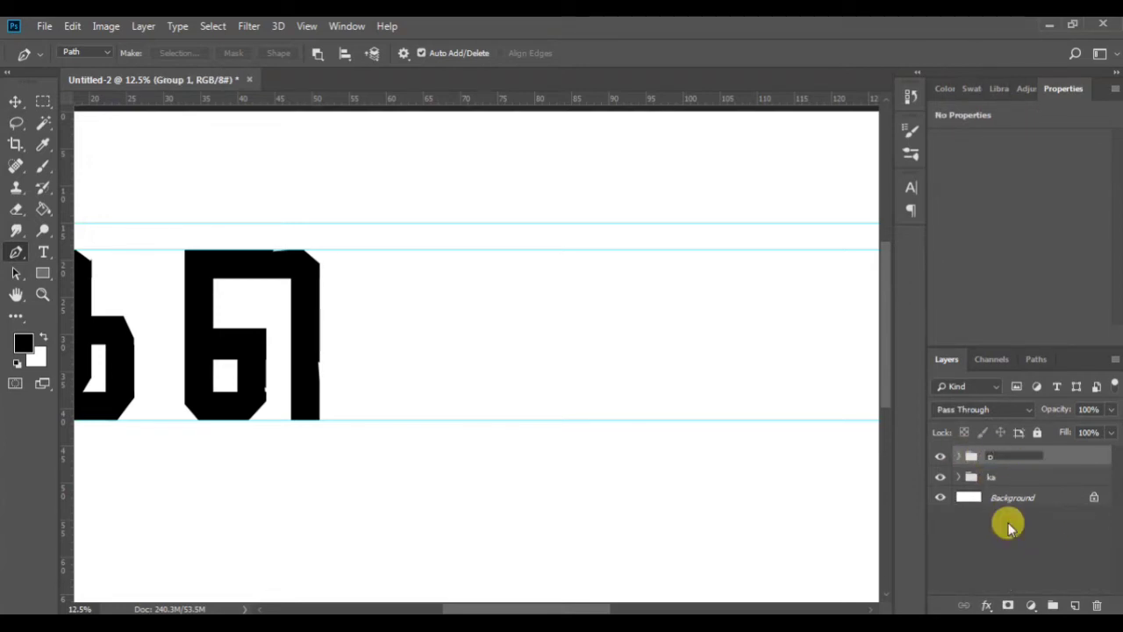
click(1015, 554)
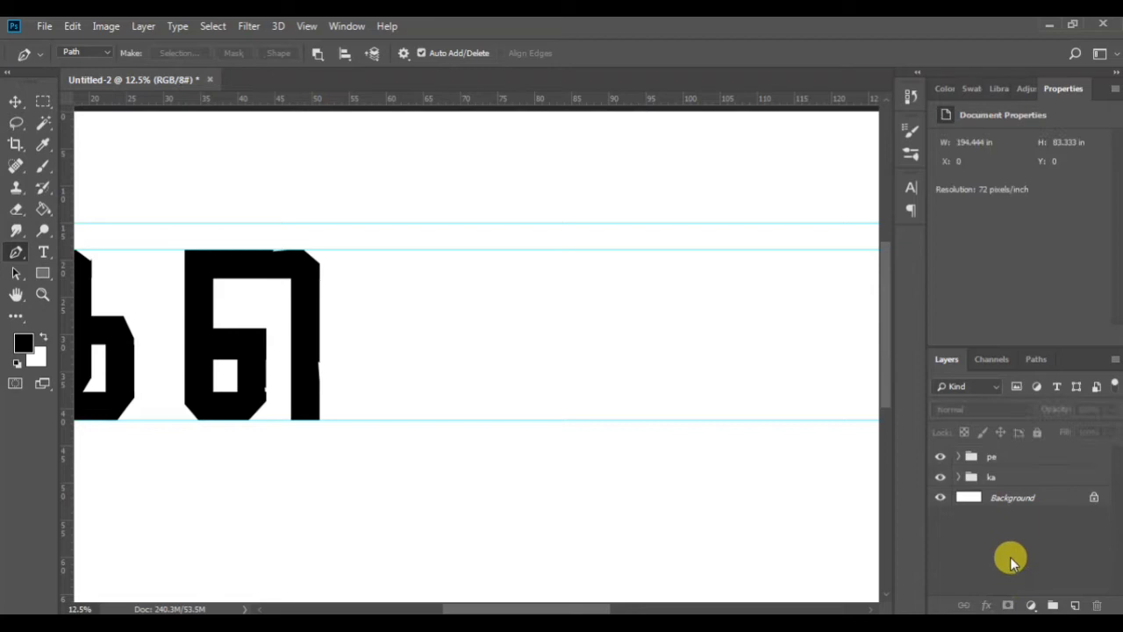
click(1014, 462)
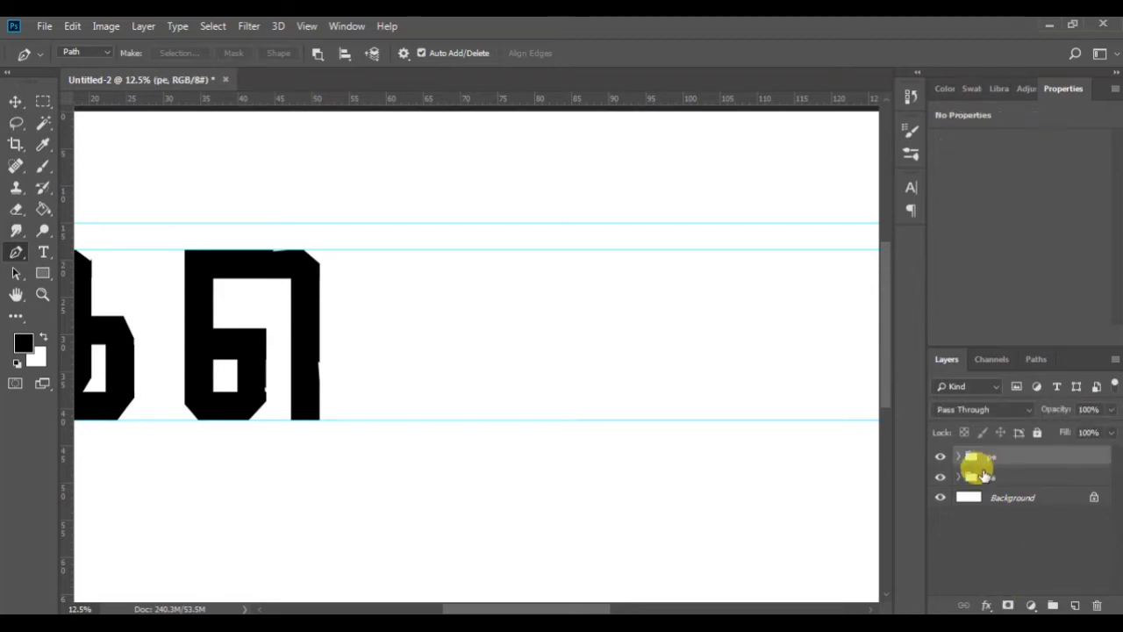
Duplicate the pe letter's left stem, place the copy at about X 55.25 in, and move its layer out above the pe group
click(16, 101)
click(301, 301)
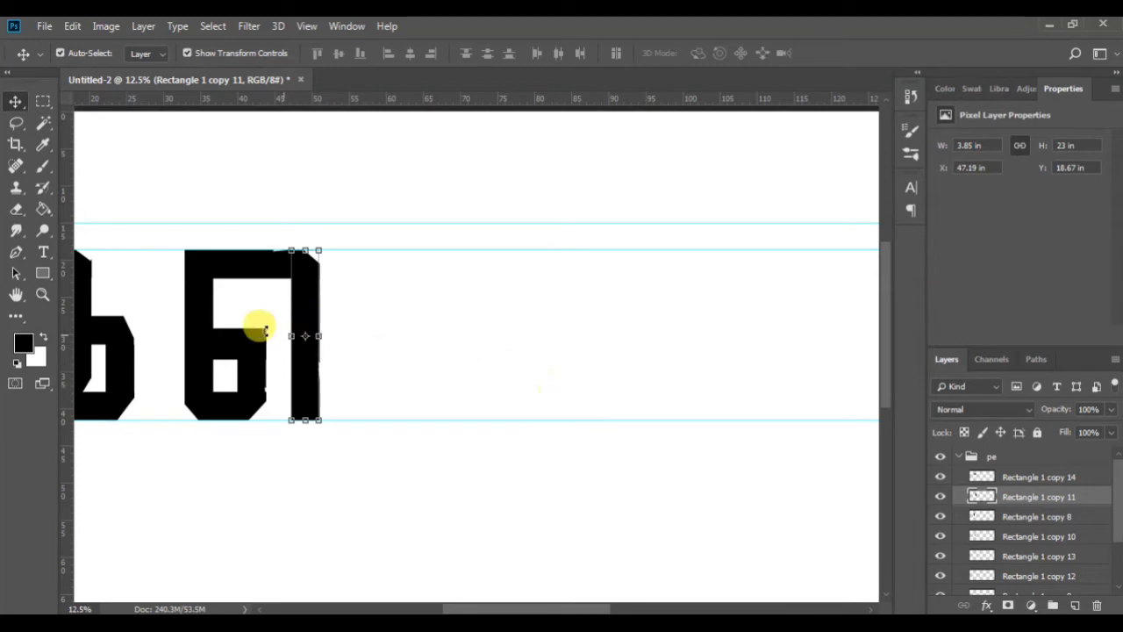
click(198, 304)
key(ctrl+j)
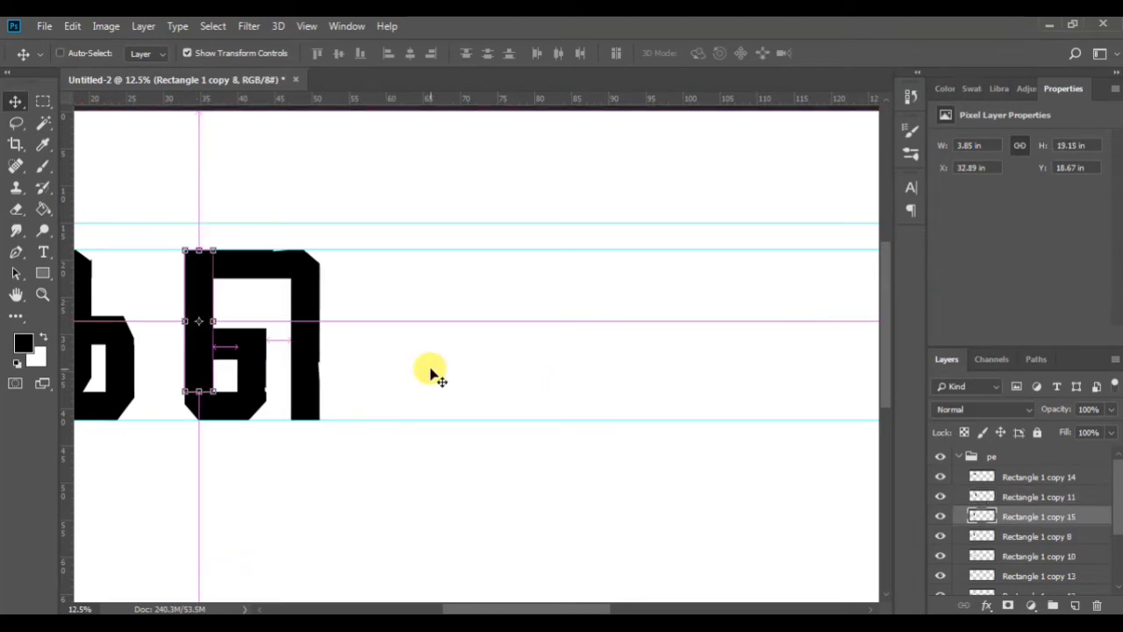
drag(206, 296, 366, 294)
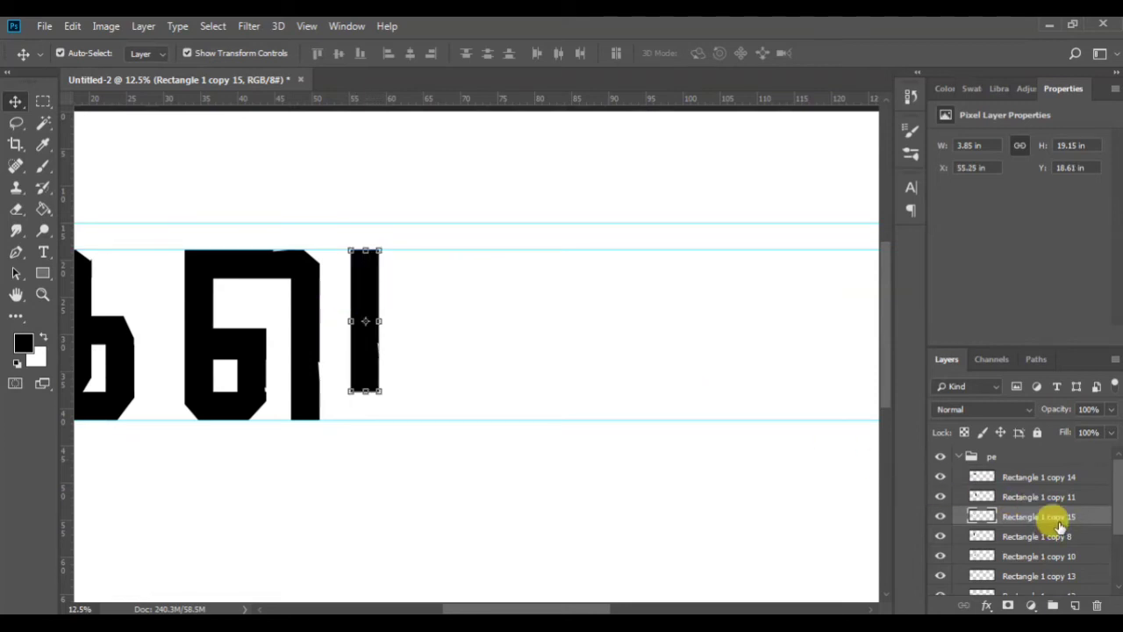
drag(1049, 514, 1056, 440)
click(960, 475)
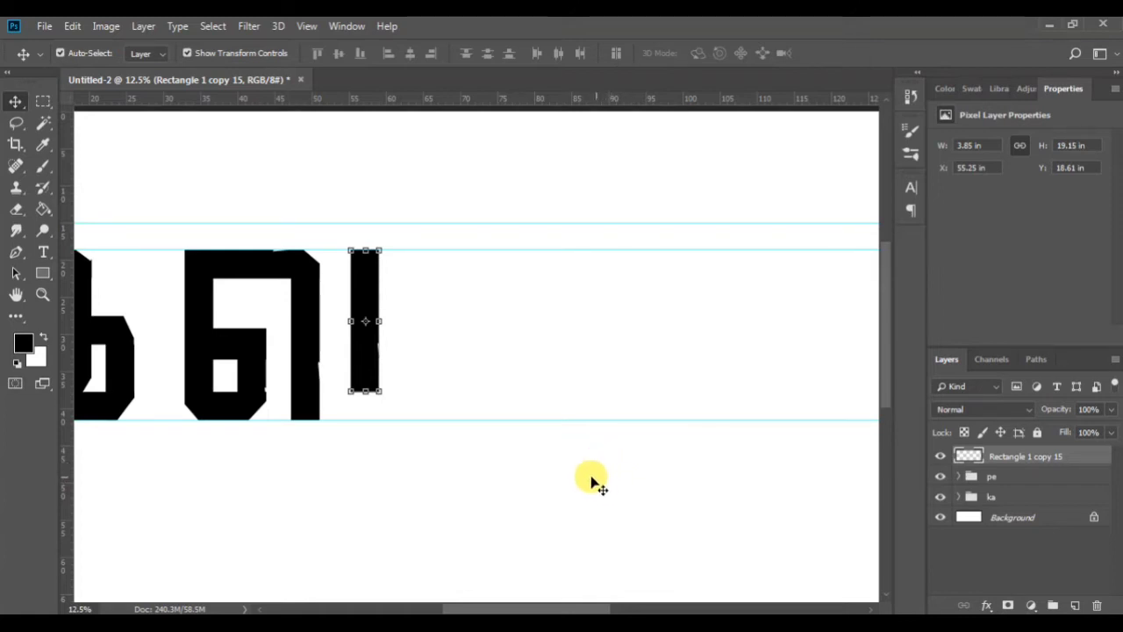
Stretch the new stem down to the lower guide, 23.06 in high, and place a duplicate at about X 67.69 in
drag(366, 391, 369, 419)
key(Return)
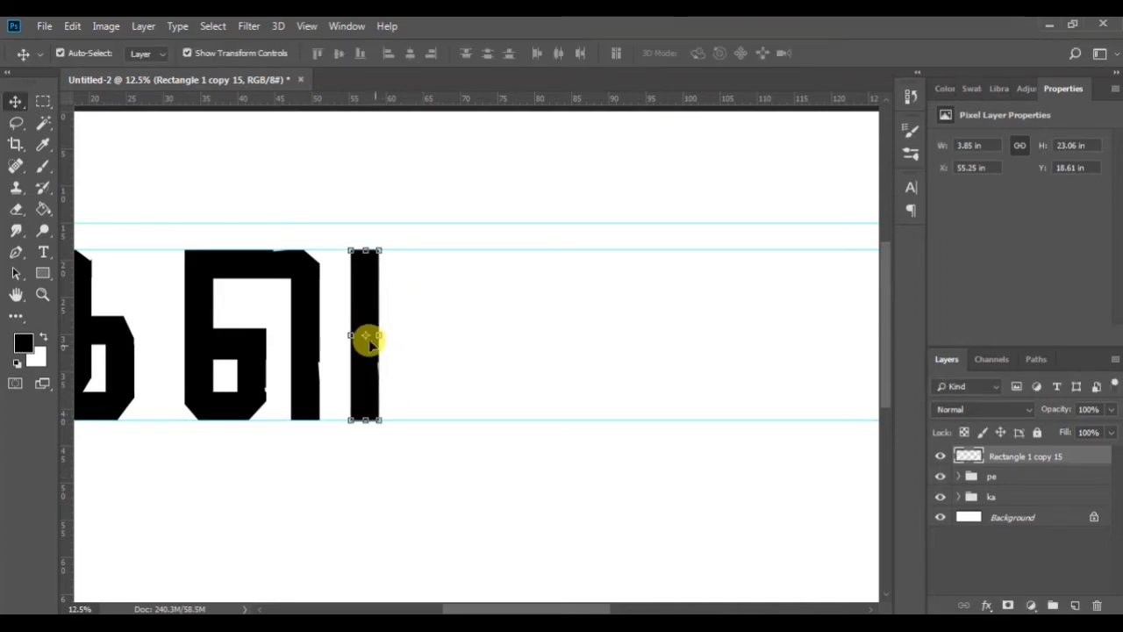
key(ctrl+j)
drag(365, 323, 463, 309)
click(538, 336)
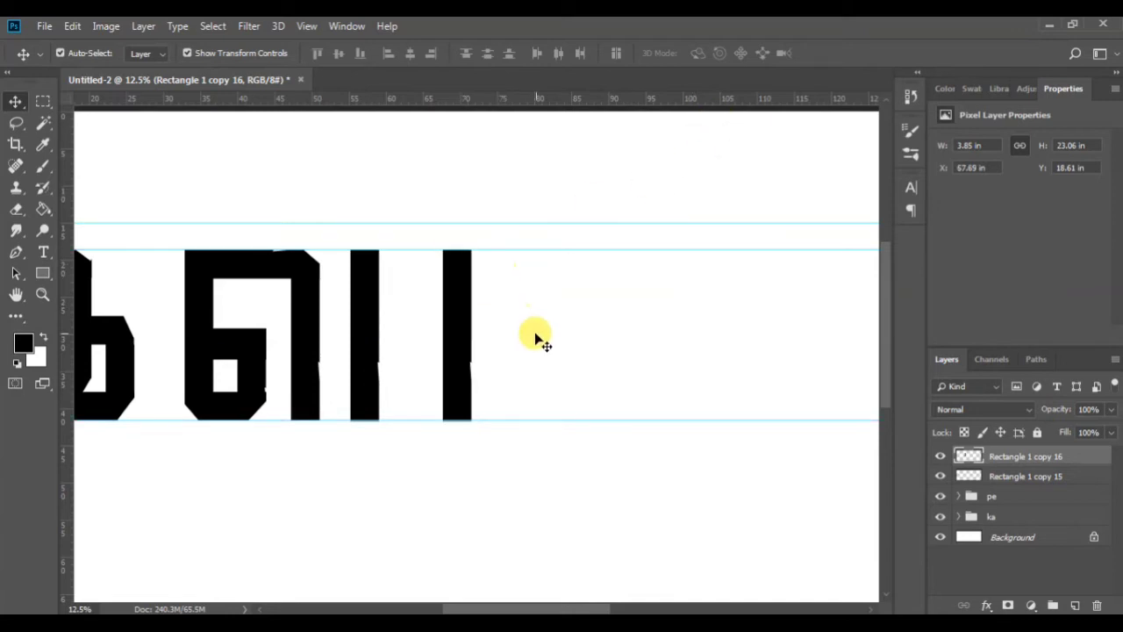
Duplicate the third letter's left stem, turn the copy horizontal, and fit it as a 16.29 in wide bar across the bottom between both stems
click(368, 303)
drag(359, 299, 419, 462)
drag(453, 345, 482, 404)
drag(317, 405, 351, 406)
drag(492, 407, 472, 405)
click(744, 53)
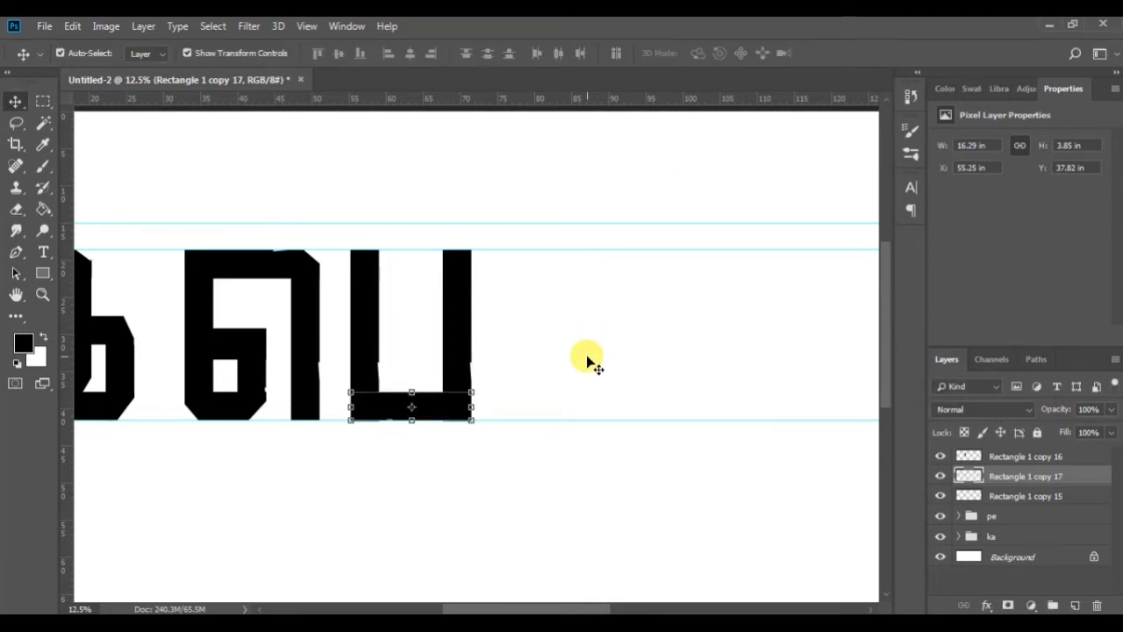
click(590, 361)
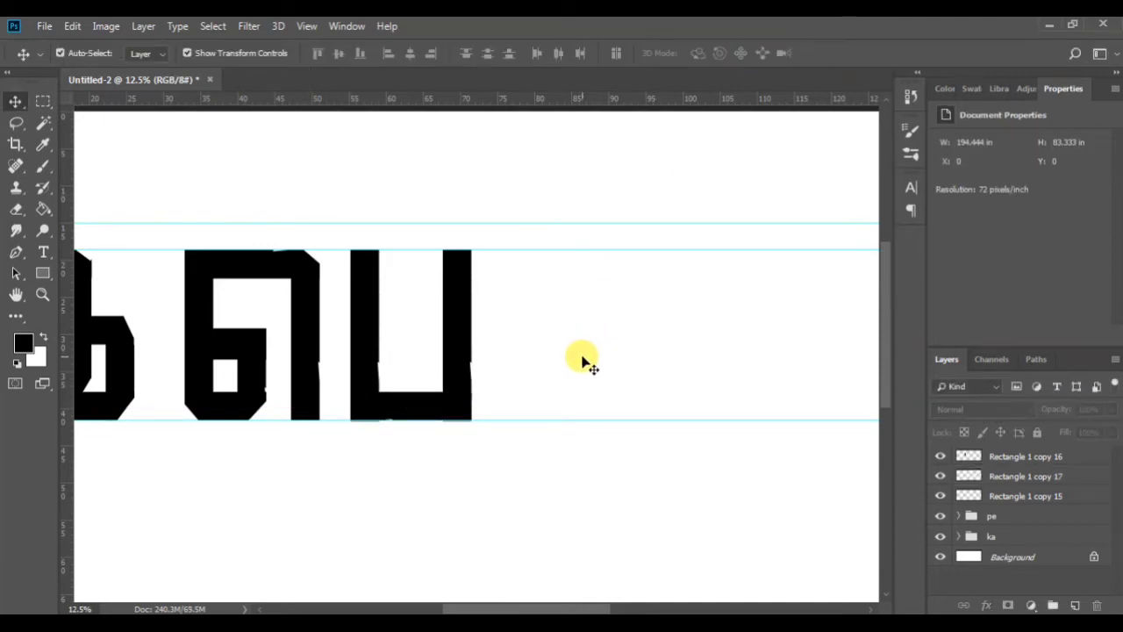
Cut off the upper-left corner of the third letter's left stem diagonally with a Pen path selection
scroll(582, 364, up, 2)
click(360, 307)
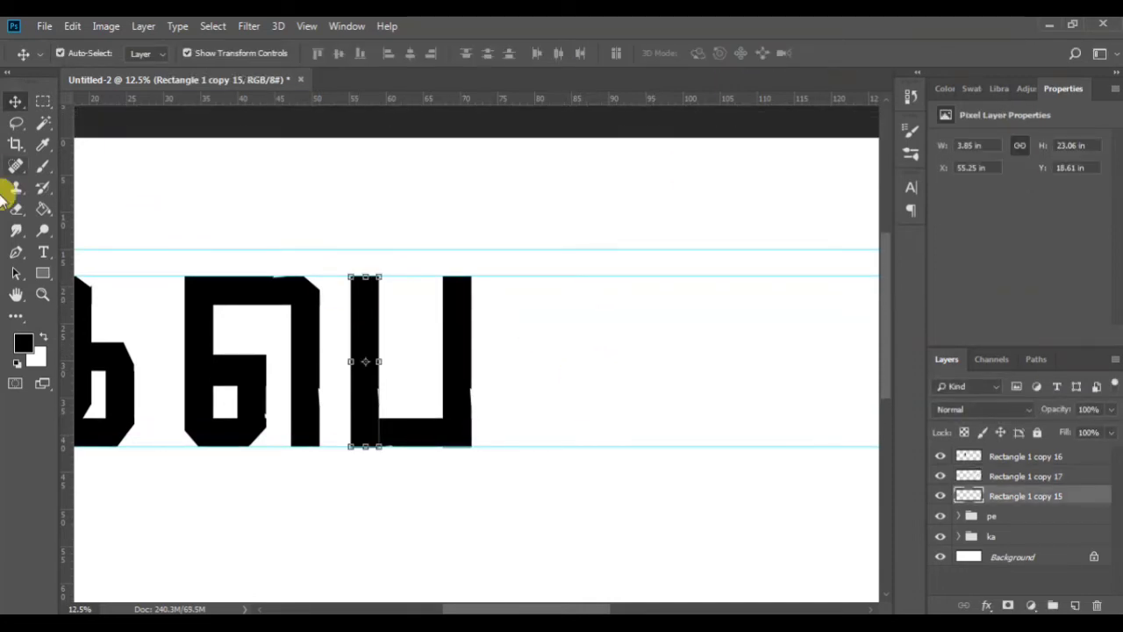
click(16, 255)
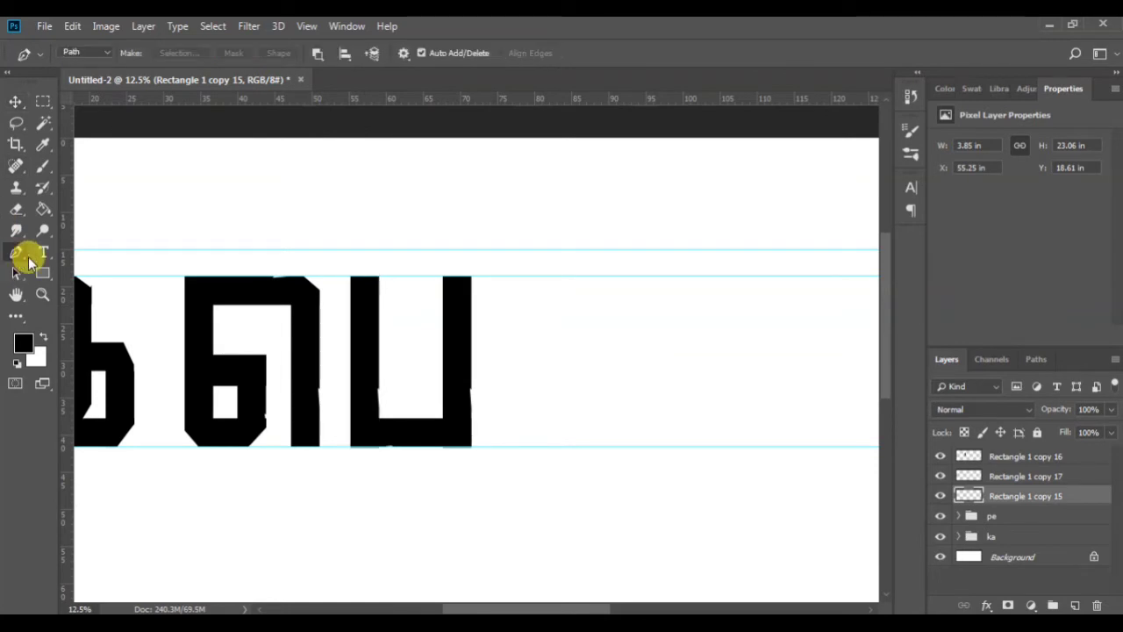
click(353, 289)
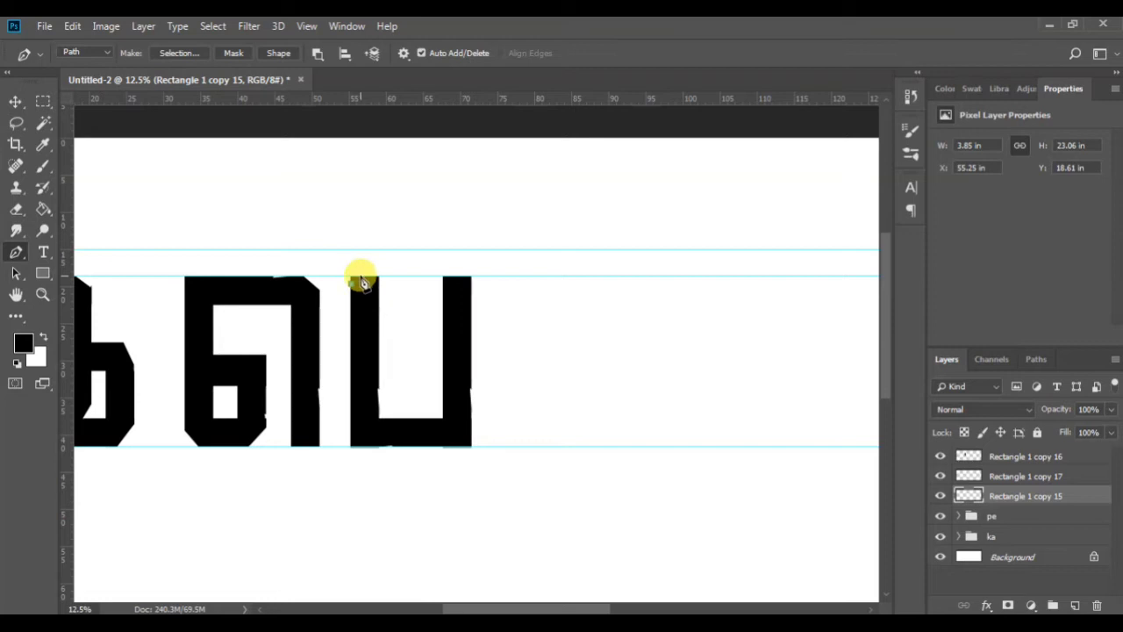
click(333, 270)
click(352, 283)
key(ctrl+Return)
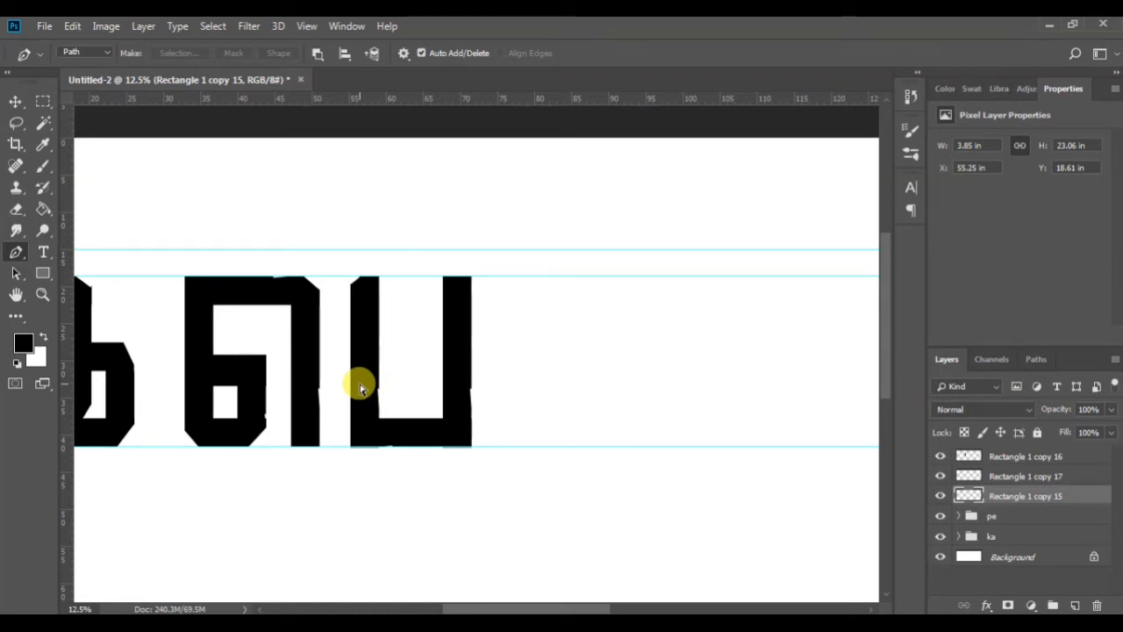
Cut off the third letter's lower-right corner diagonally with a Pen path selection, deleting it from Rectangle 1 copy 16 and copy 17
click(472, 428)
click(457, 446)
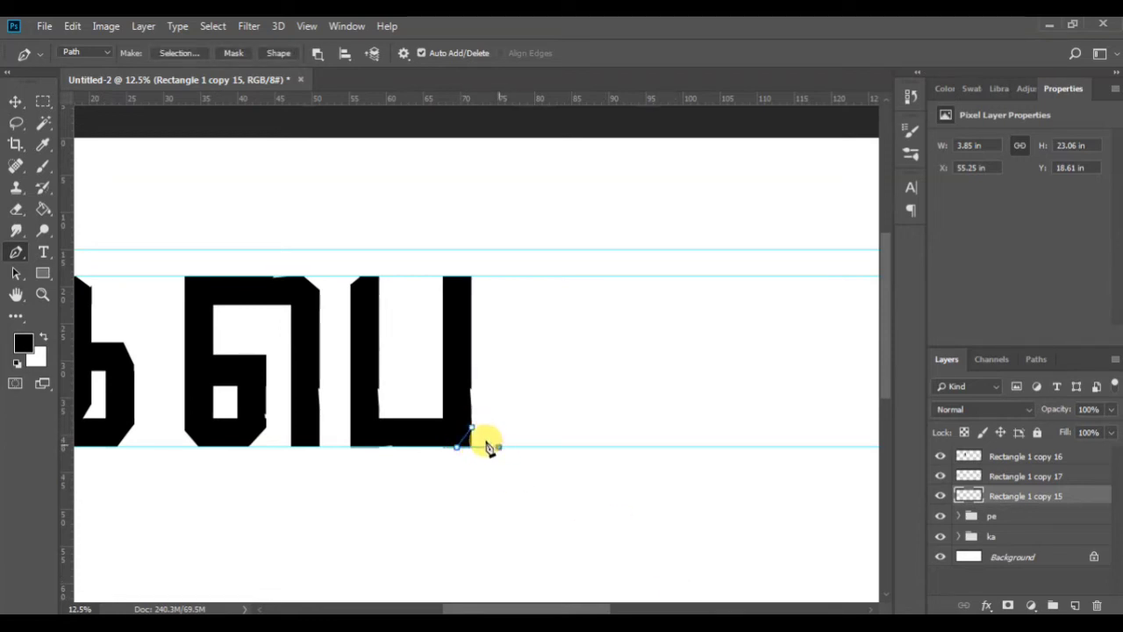
click(472, 428)
key(ctrl+Return)
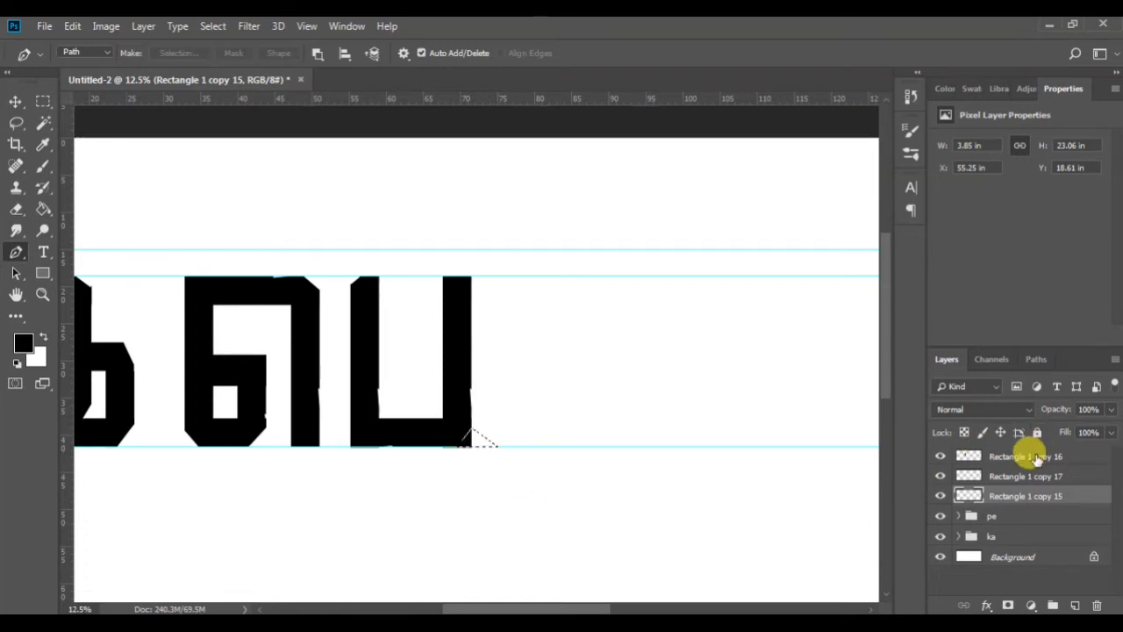
click(1035, 457)
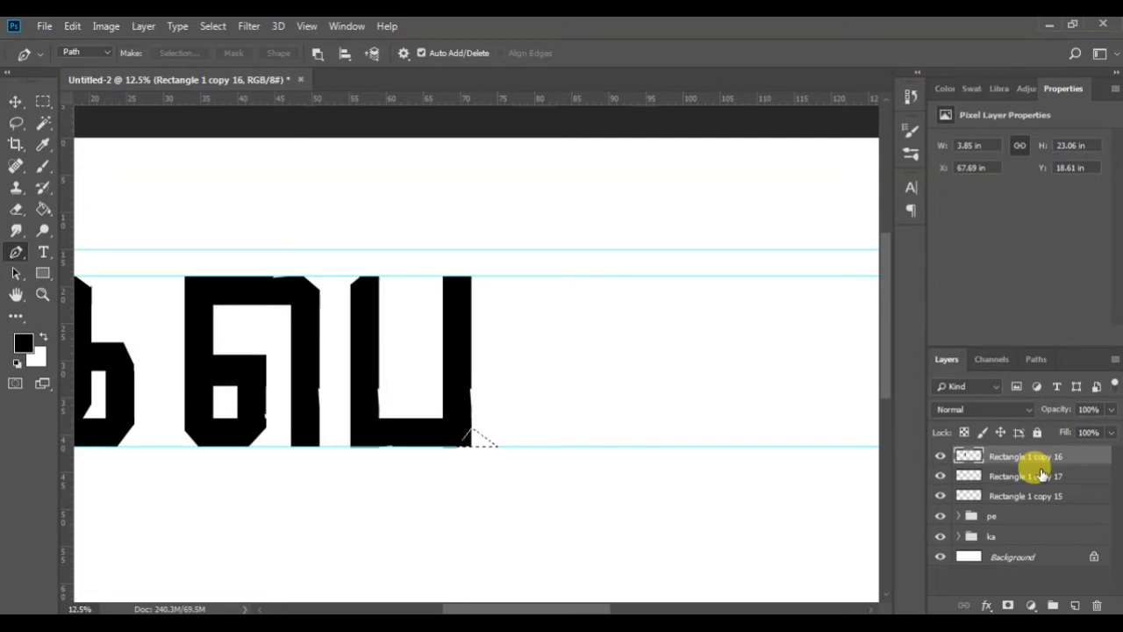
drag(1044, 481, 956, 597)
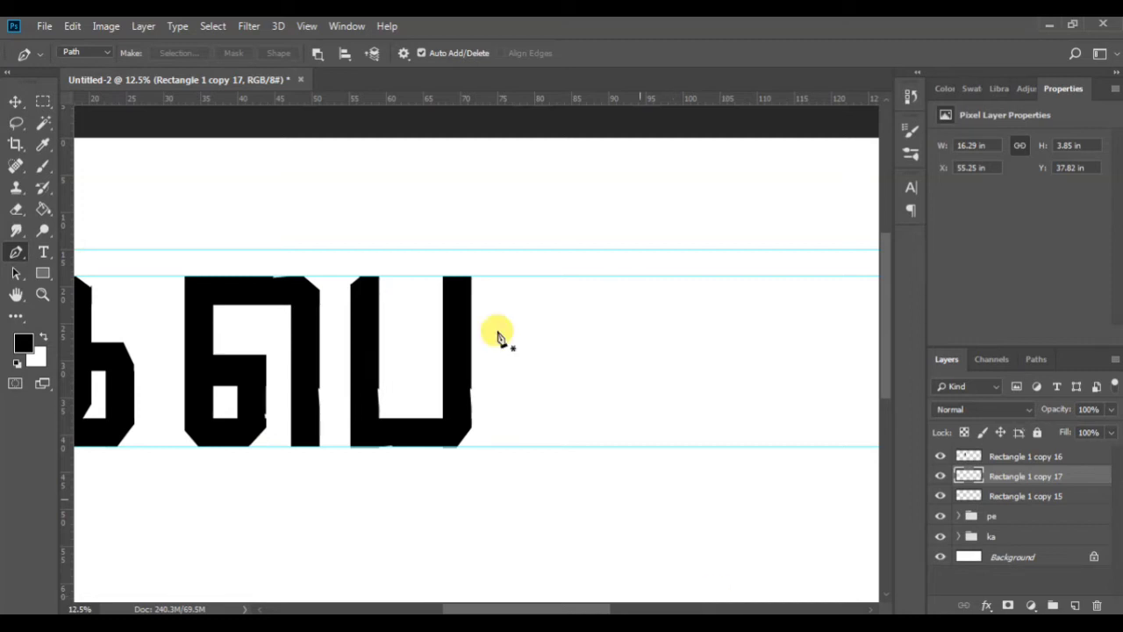
click(962, 623)
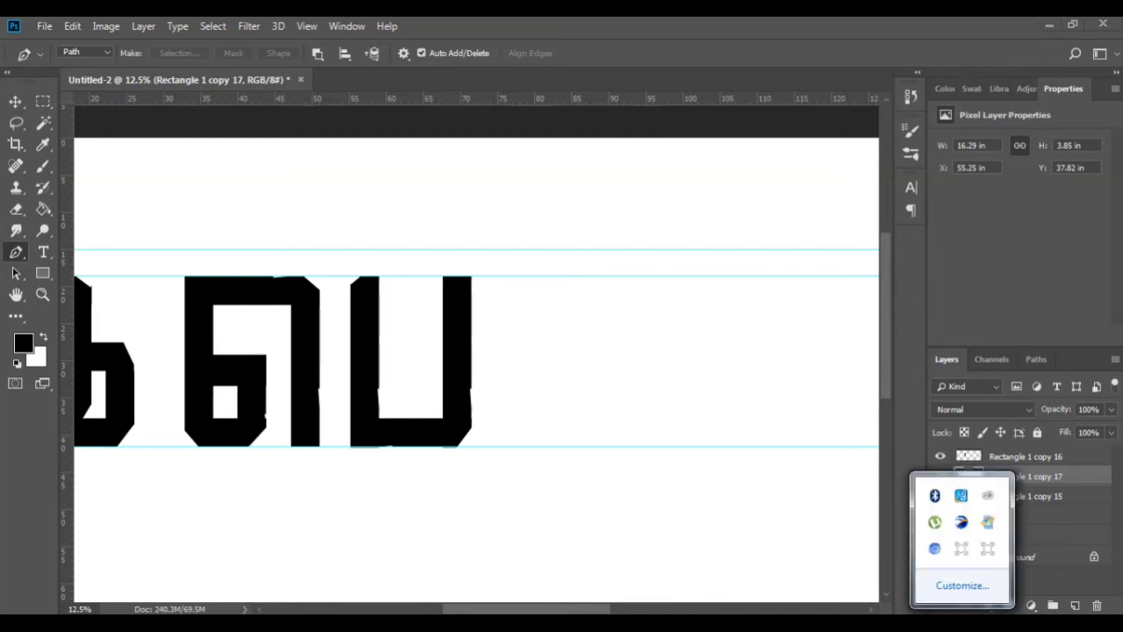
click(988, 556)
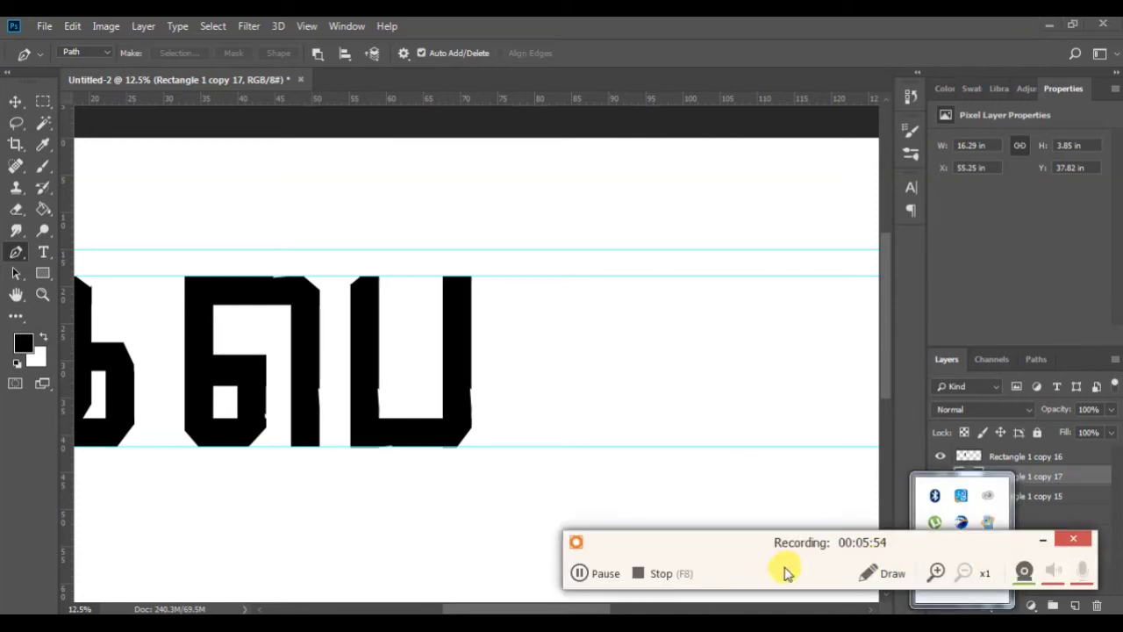
click(642, 577)
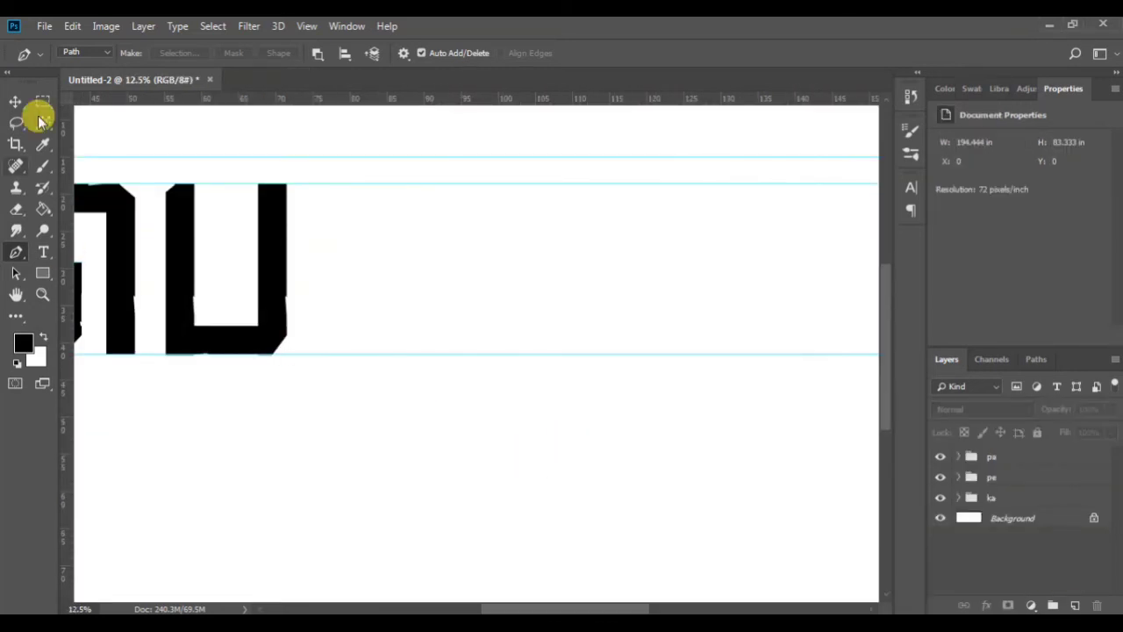
key(m)
drag(310, 288, 380, 355)
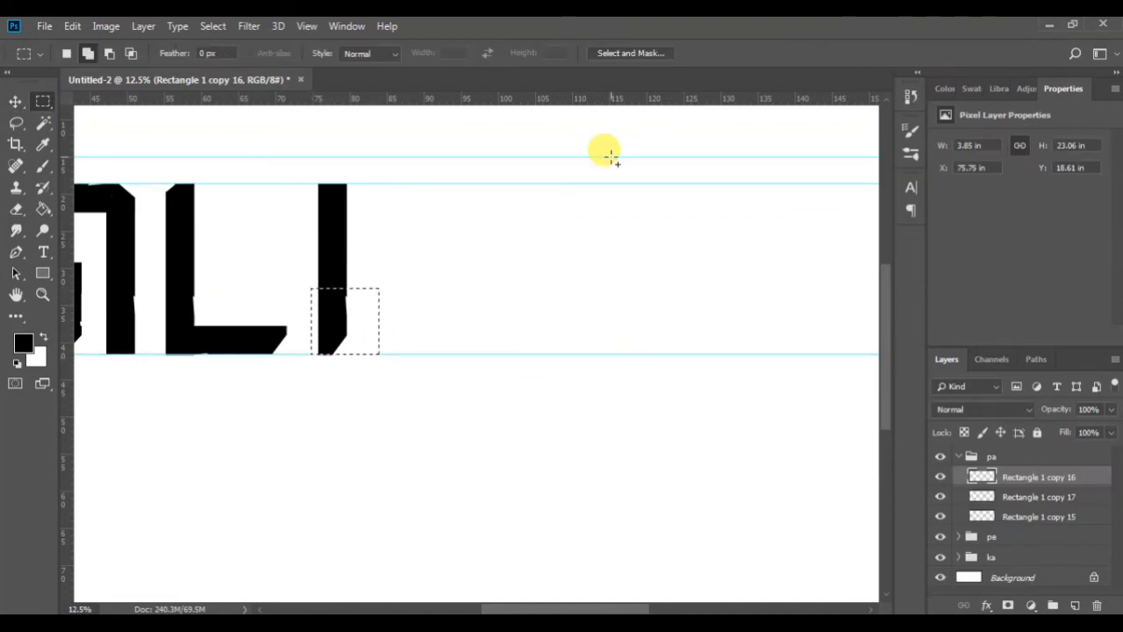
key(ctrl+alt+z)
key(ctrl+alt+z)
Duplicate the pa letter's right stem, place the copy at about X 80.14 in, and move its layer out above the pa group
key(v)
drag(273, 253, 366, 254)
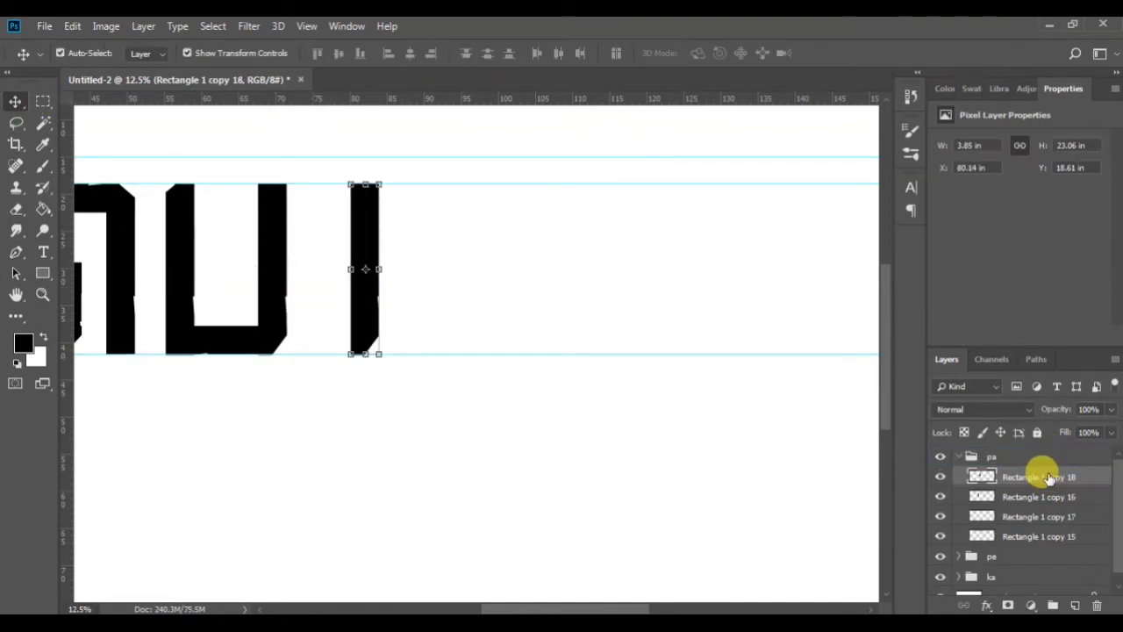
drag(1050, 477, 1018, 449)
click(992, 476)
Delete the lower part of the new stem with a rectangular marquee selection, leaving it about 14.61 in high
click(42, 100)
click(969, 457)
key(Delete)
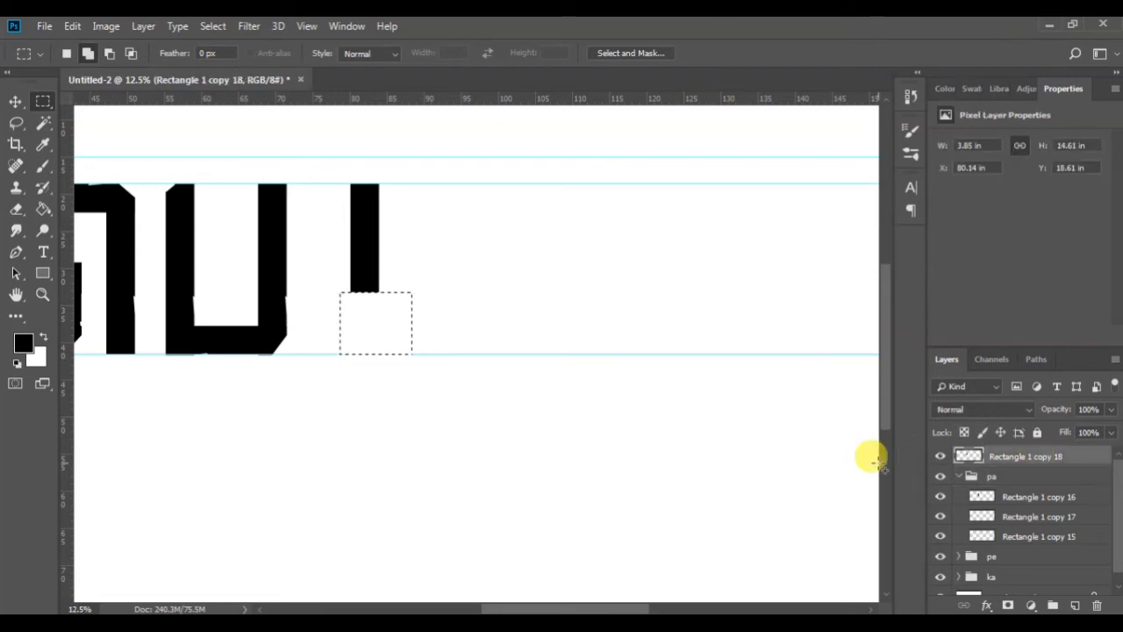
key(v)
key(ctrl+d)
Duplicate the shortened stem as the fourth letter's right stem and extend the copy down past the lower guide
drag(369, 215, 428, 220)
key(ctrl+j)
drag(422, 293, 423, 386)
key(Return)
Duplicate the short left stem, turn the copy horizontal, and fit it as a 13.83 in wide bar across the fourth letter's top
click(349, 232)
key(ctrl+j)
drag(352, 216, 384, 216)
drag(399, 178, 410, 201)
drag(411, 200, 427, 380)
key(Return)
Place a duplicate of the top bar just below the lower guide as the letter's foot, and lengthen the left stem to about 17.33 in
click(379, 221)
click(379, 202)
key(ctrl+j)
click(1053, 474)
key(ctrl+j)
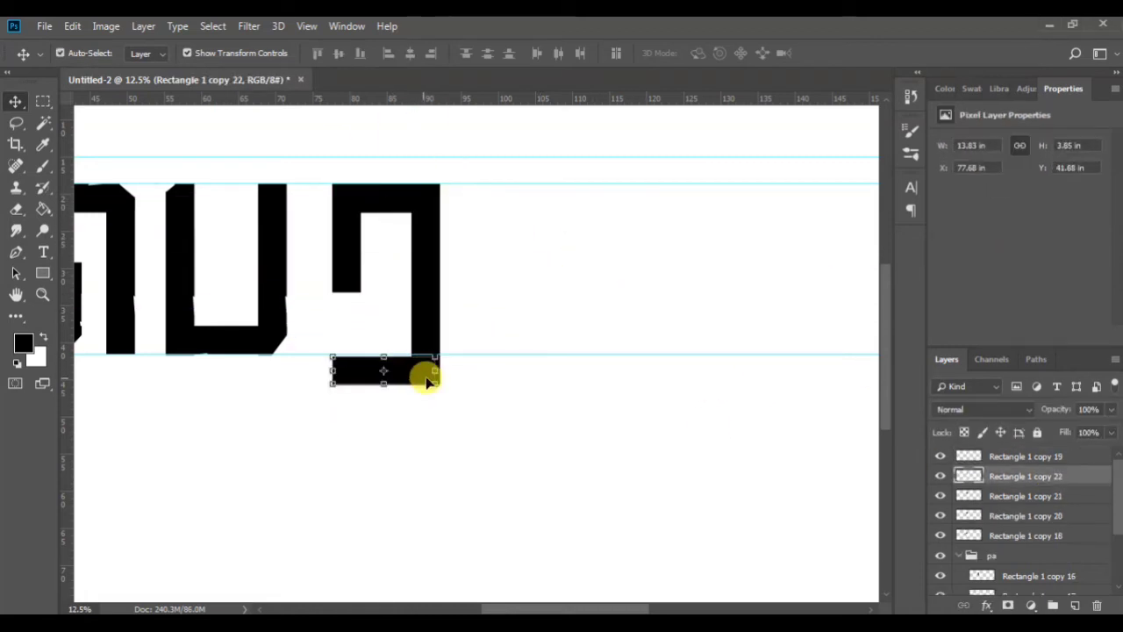
click(490, 393)
drag(342, 285, 341, 314)
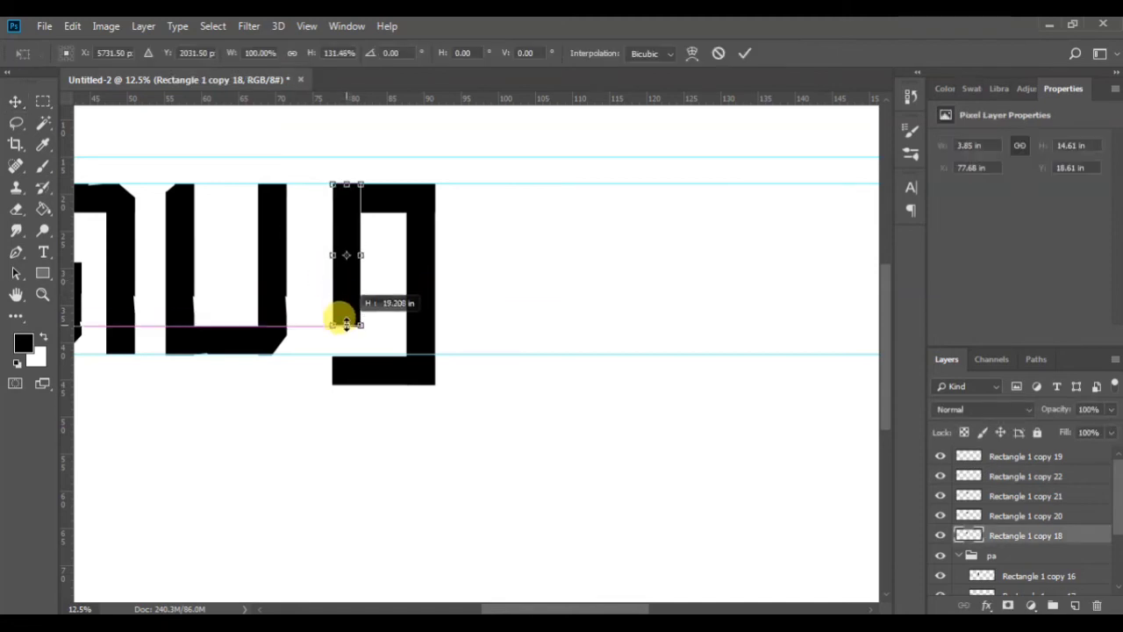
Cut off the fourth letter's upper-right corner diagonally with a Pen path selection, deleting it from the top bar and right stem layers
key(p)
click(1055, 517)
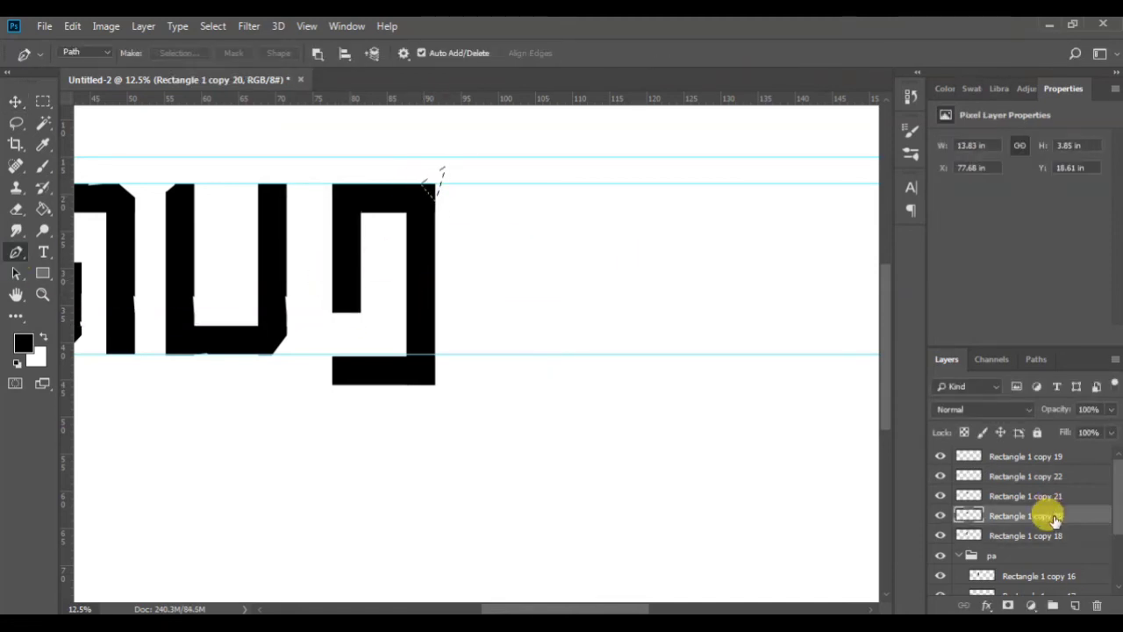
click(1059, 498)
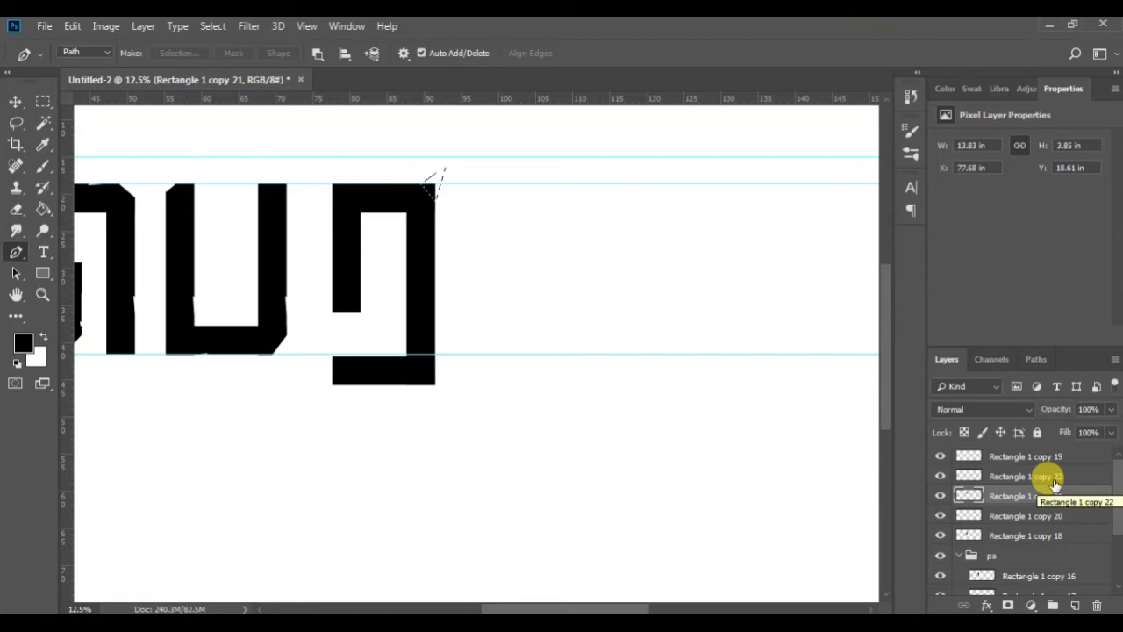
click(1045, 461)
click(1043, 480)
click(1043, 497)
key(v)
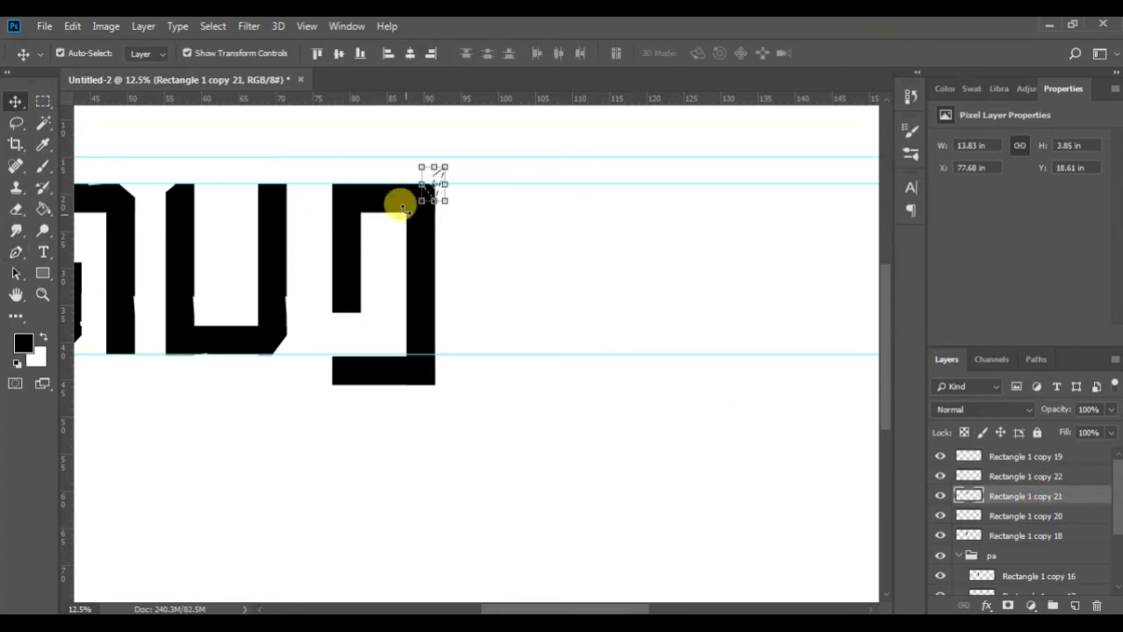
click(1050, 521)
Cut away the left end of the fourth letter's bottom bar, Rectangle 1 copy 22, with a Pen path selection
ctrl+click(405, 371)
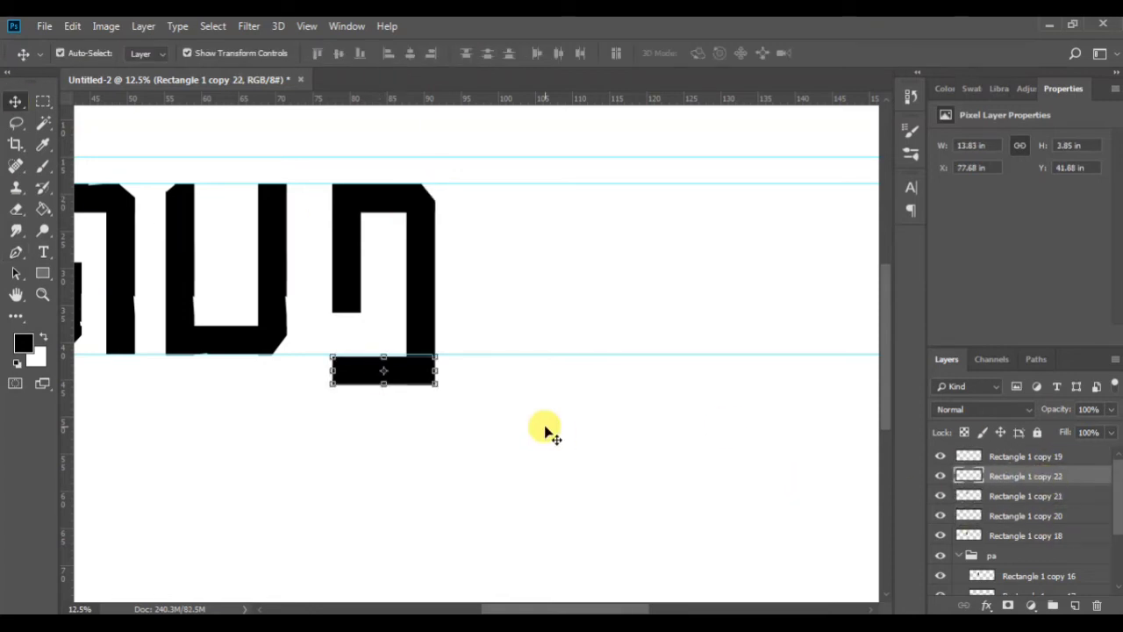
key(ctrl+plus)
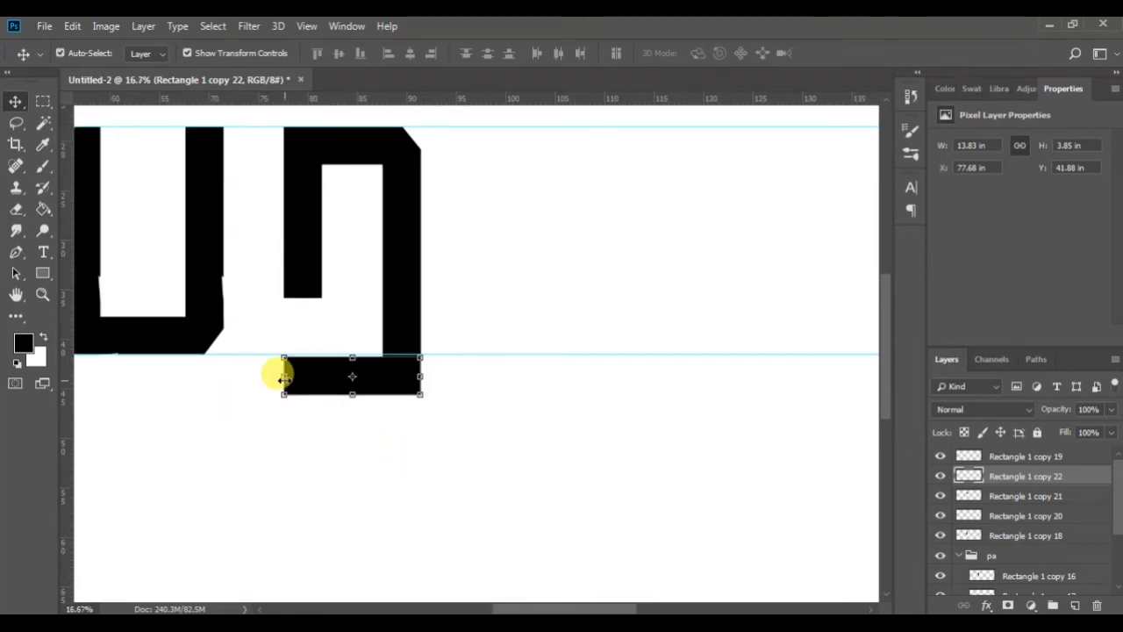
key(p)
click(330, 356)
key(ctrl+Return)
key(Delete)
key(ctrl+d)
scroll(367, 330, up, 1)
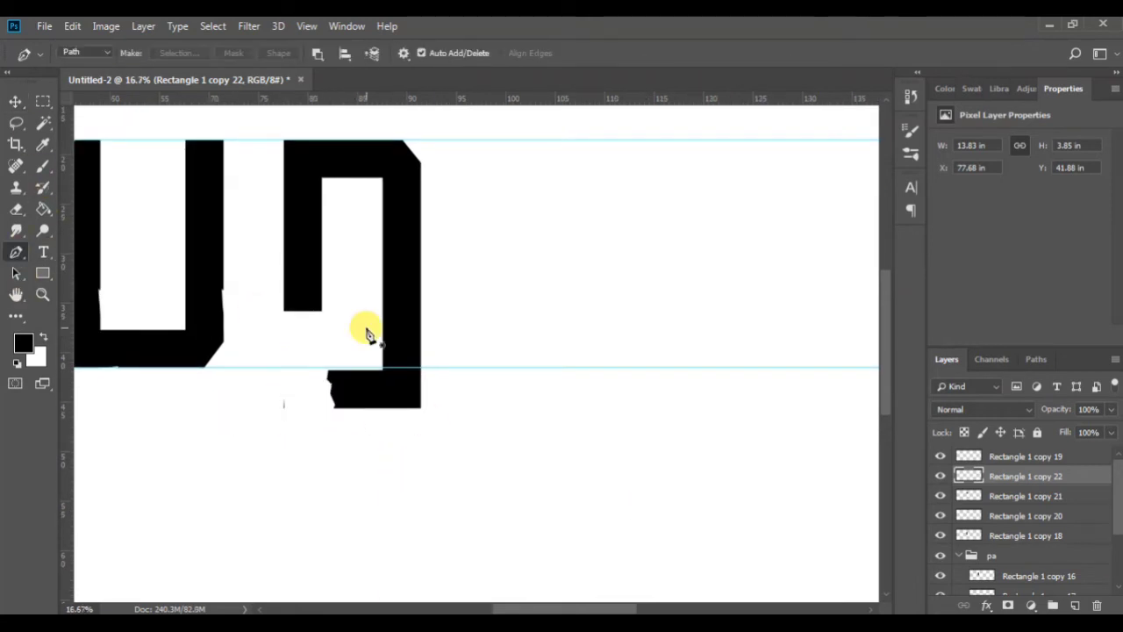
Trim the left stem's lower end at a slant with a Pen path selection, and select the layers from Rectangle 1 copy 18 to copy 19
click(284, 310)
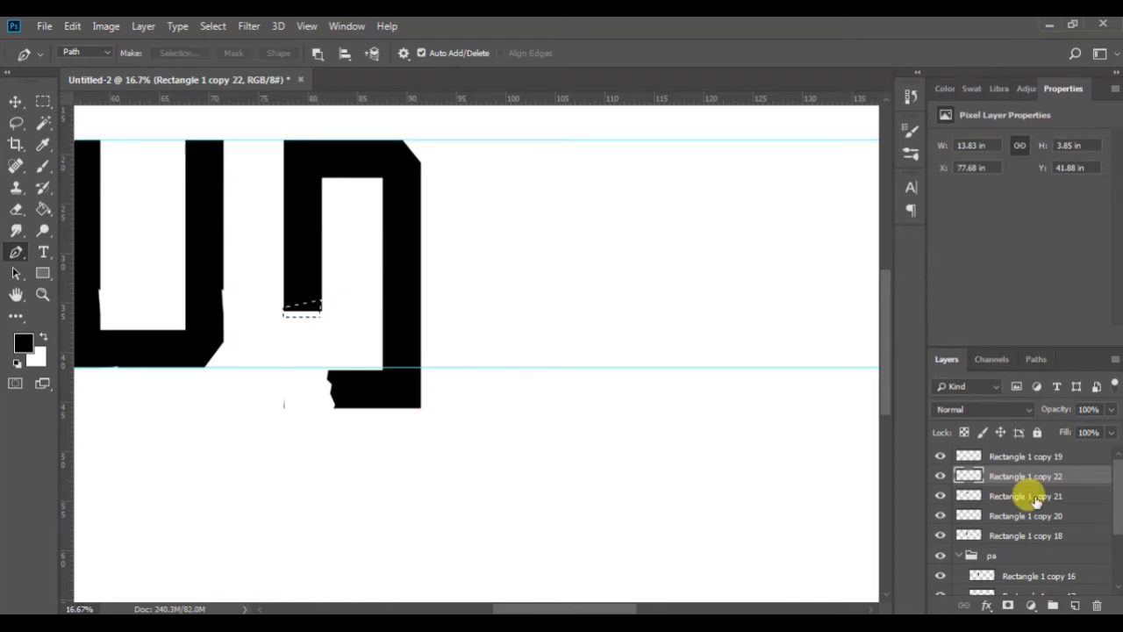
click(1035, 496)
click(1040, 537)
shift+click(1045, 457)
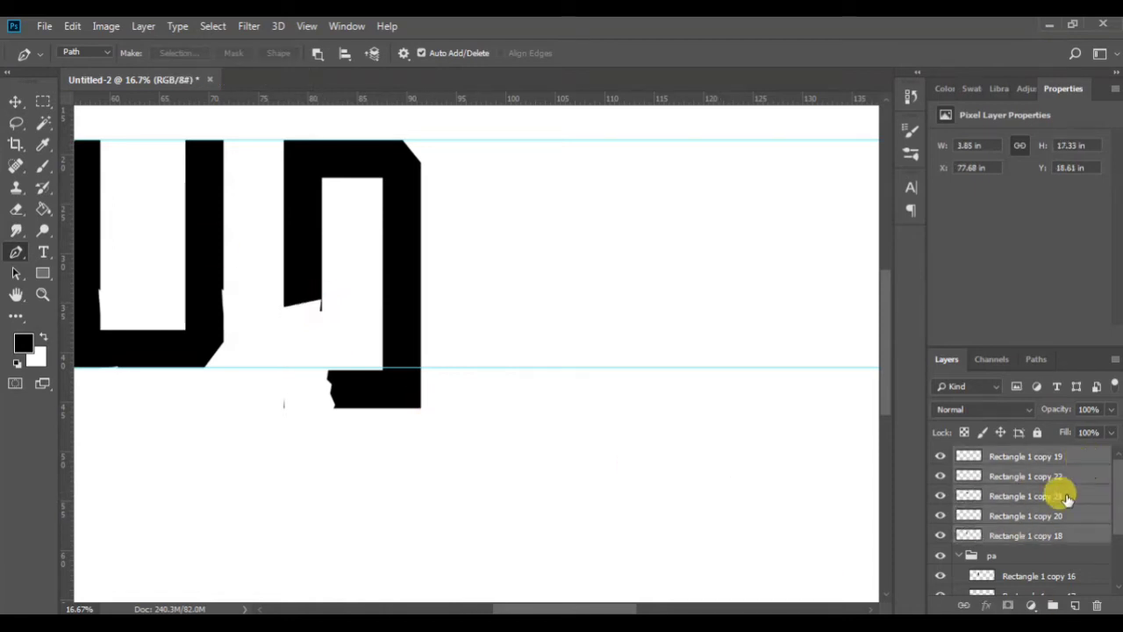
Group the fourth letter's selected layers, name the group ra and collapse the pa group
key(ctrl+g)
click(958, 478)
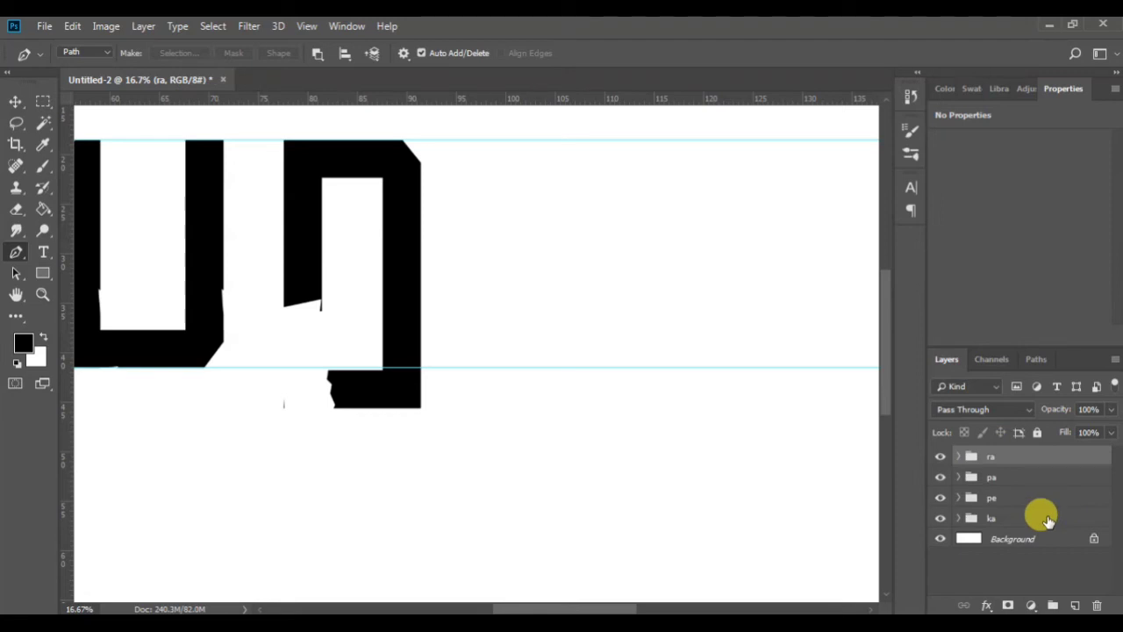
click(341, 154)
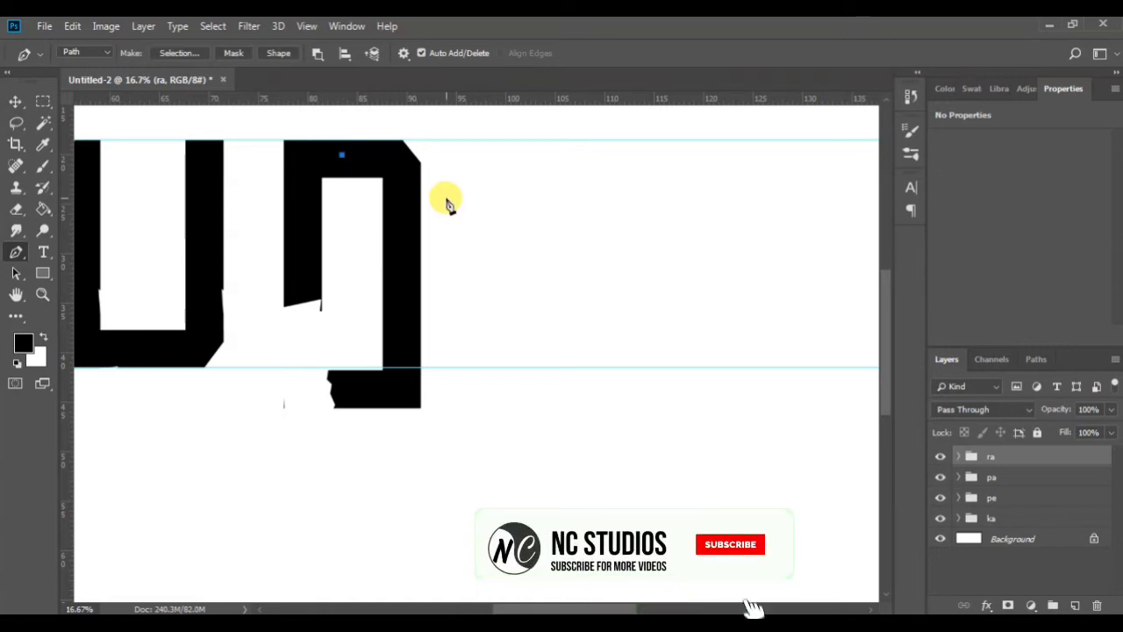
Duplicate the fourth letter's top bar beside it to start the fifth letter, and move the copy's layer above the ra group
key(v)
click(360, 166)
mouse_move(376, 164)
mouse_down()
mouse_move(587, 171)
mouse_move(614, 186)
mouse_up()
key(ctrl+z)
key(m)
key(Delete)
drag(1067, 516, 1079, 445)
drag(1049, 512, 1059, 446)
click(960, 478)
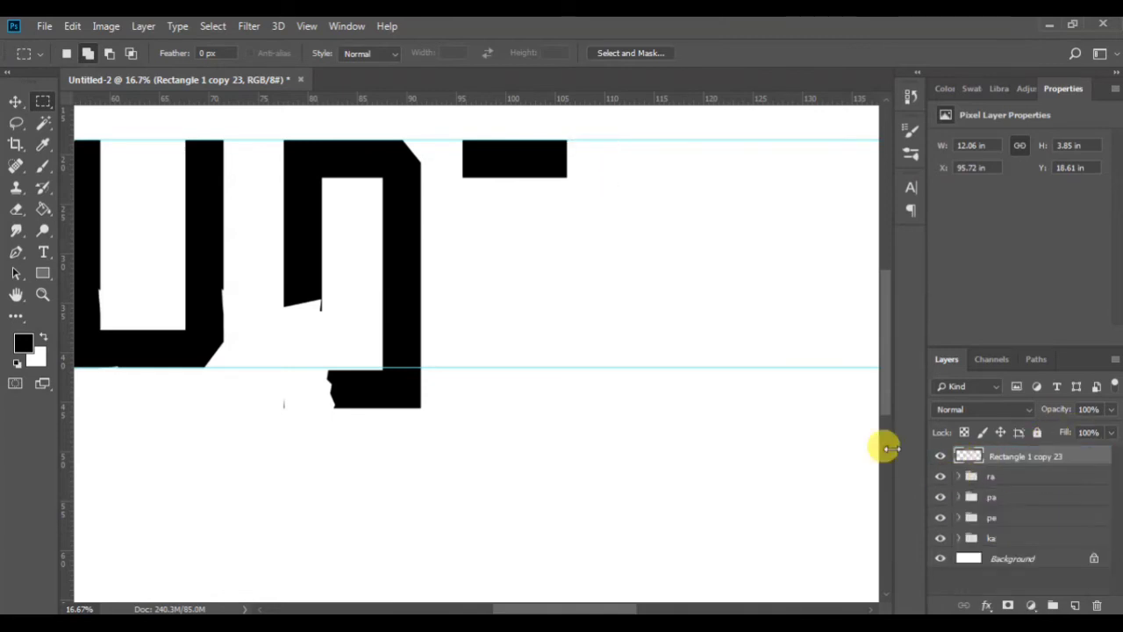
Stretch the duplicated bar rightward to form the fifth letter's long top bar
key(ctrl+minus)
key(ctrl+minus)
key(ctrl+minus)
key(ctrl+plus)
key(ctrl+plus)
drag(620, 607, 673, 607)
key(v)
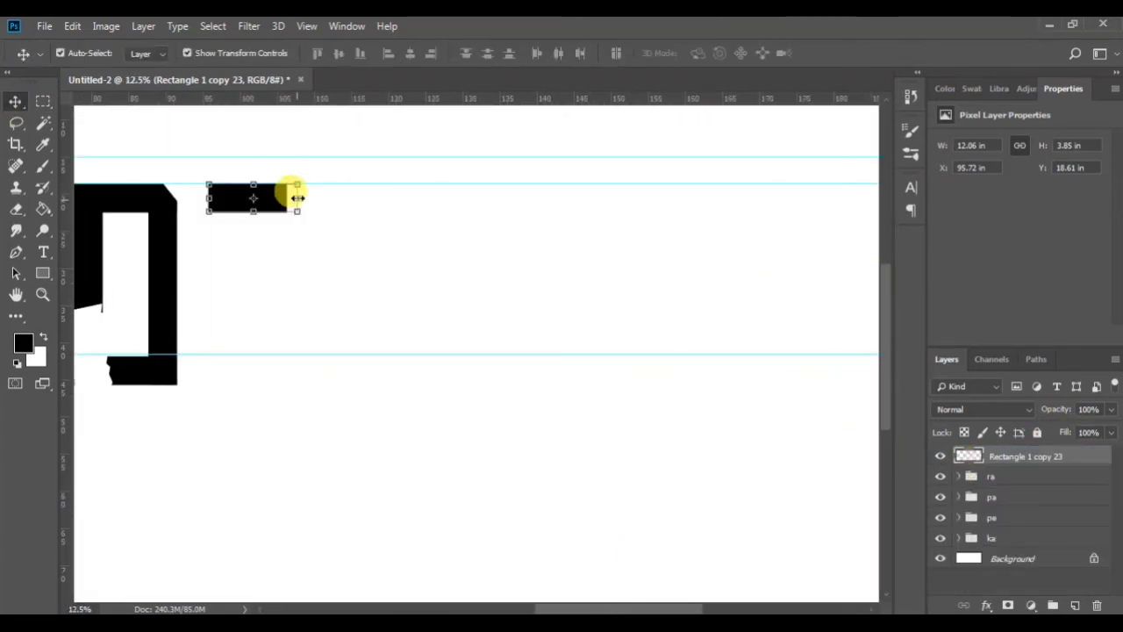
drag(297, 198, 487, 199)
click(744, 53)
Duplicate the bar, rotate it -90°, and fit it as the fifth letter's left stem on the lower guide, about 25.56 in high
click(518, 158)
drag(402, 204, 404, 282)
drag(355, 315, 472, 268)
drag(353, 217, 229, 232)
drag(222, 429, 222, 354)
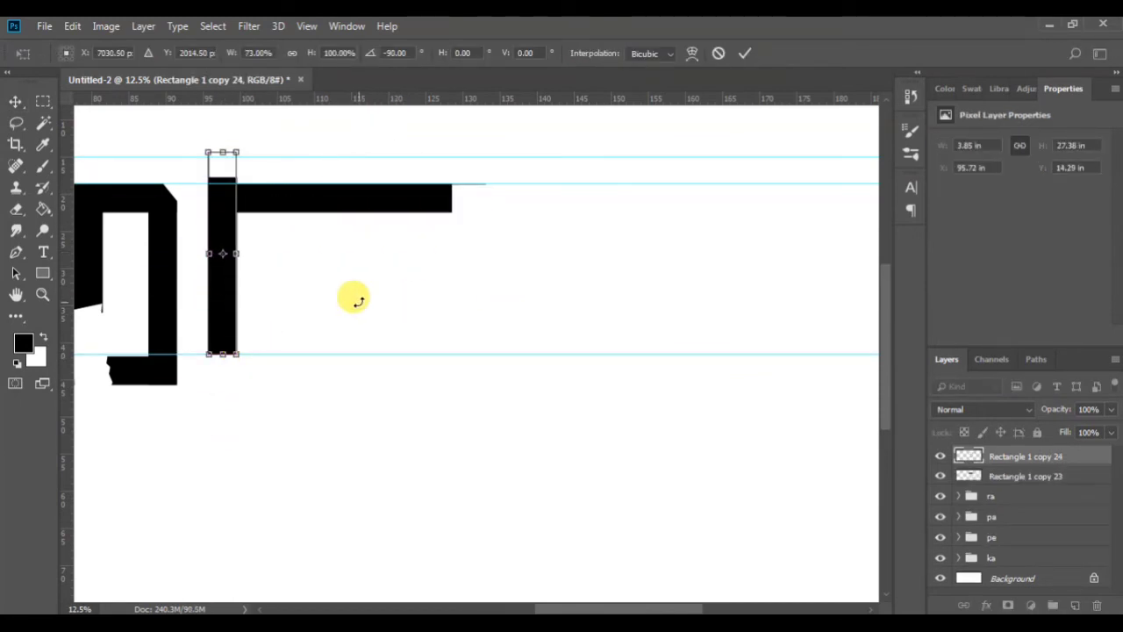
click(744, 53)
click(267, 281)
click(222, 272)
drag(223, 158, 223, 164)
click(744, 53)
Add a shorter inner stem and a small bottom bar to the fifth letter from duplicates of its left stem
drag(232, 296, 311, 296)
drag(302, 164, 353, 298)
click(744, 52)
drag(356, 250, 411, 316)
drag(368, 322, 286, 341)
key(Return)
click(486, 246)
click(292, 340)
click(744, 52)
Reposition and resize the small bottom bar and short inner stem so they join beside the left stem on the lower guide
drag(284, 297, 265, 300)
click(391, 305)
click(270, 314)
drag(268, 343, 306, 369)
click(326, 344)
click(279, 344)
click(747, 53)
click(497, 230)
click(305, 355)
drag(262, 346, 261, 344)
Widen the inner stem, Rectangle 1 copy 25, to about 5.07 in
click(359, 309)
drag(269, 304, 269, 297)
drag(276, 340, 314, 355)
click(369, 309)
mouse_move(265, 298)
mouse_down()
mouse_move(276, 299)
mouse_move(275, 236)
mouse_move(252, 294)
mouse_up()
click(397, 312)
click(279, 291)
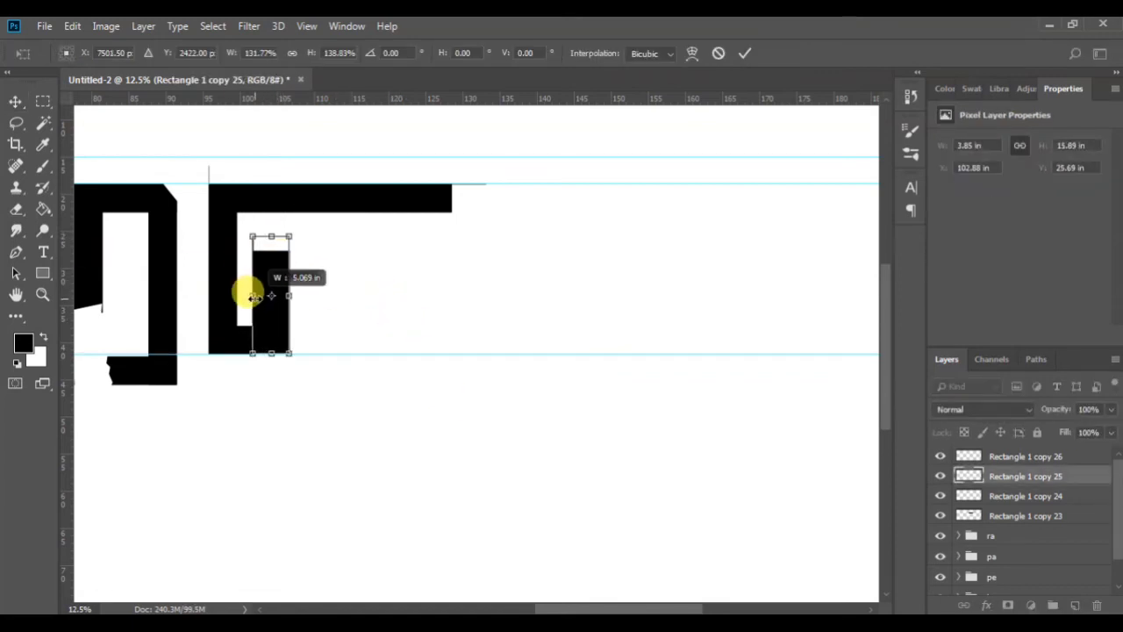
key(Return)
Narrow the fifth letter's inner stem, Rectangle 1 copy 25, to about 4.4 in
click(16, 252)
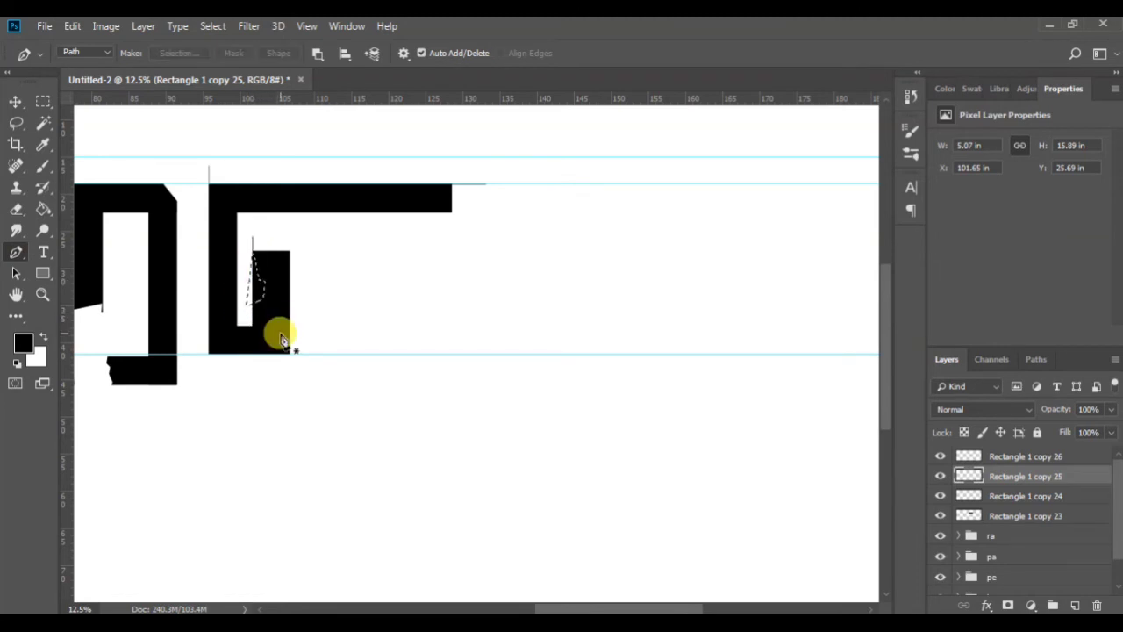
scroll(446, 355, up, 1)
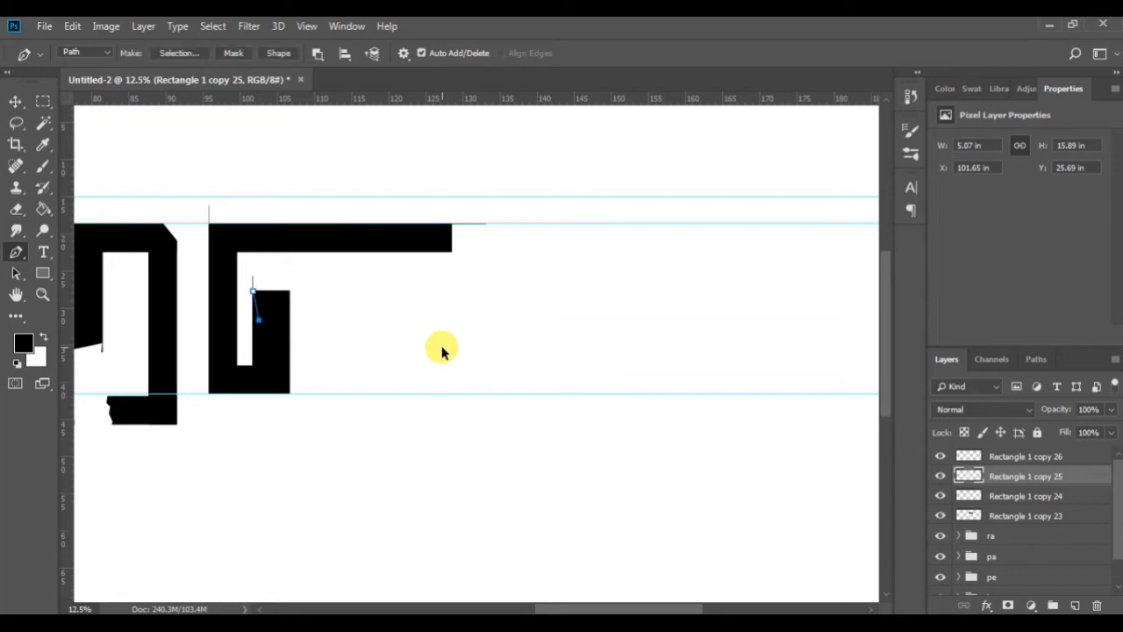
key(v)
drag(253, 334, 258, 333)
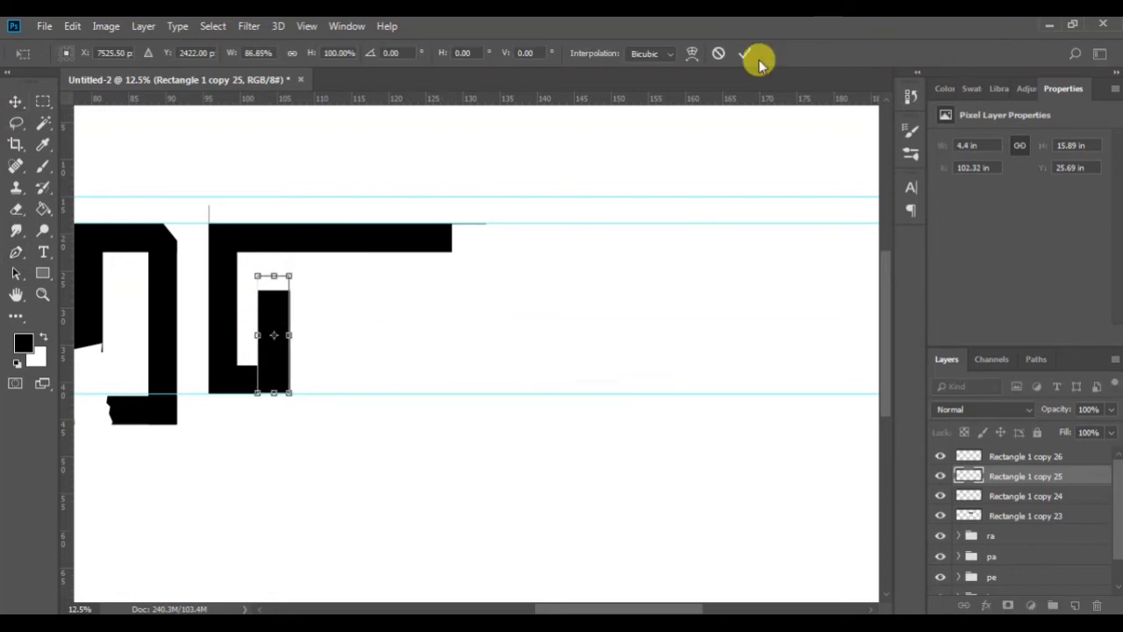
click(744, 55)
click(503, 410)
Set the inner stem's width to about 4.85 in and cut a notch from its left edge with a Pen path selection
key(ctrl+minus)
key(ctrl+minus)
key(ctrl+plus)
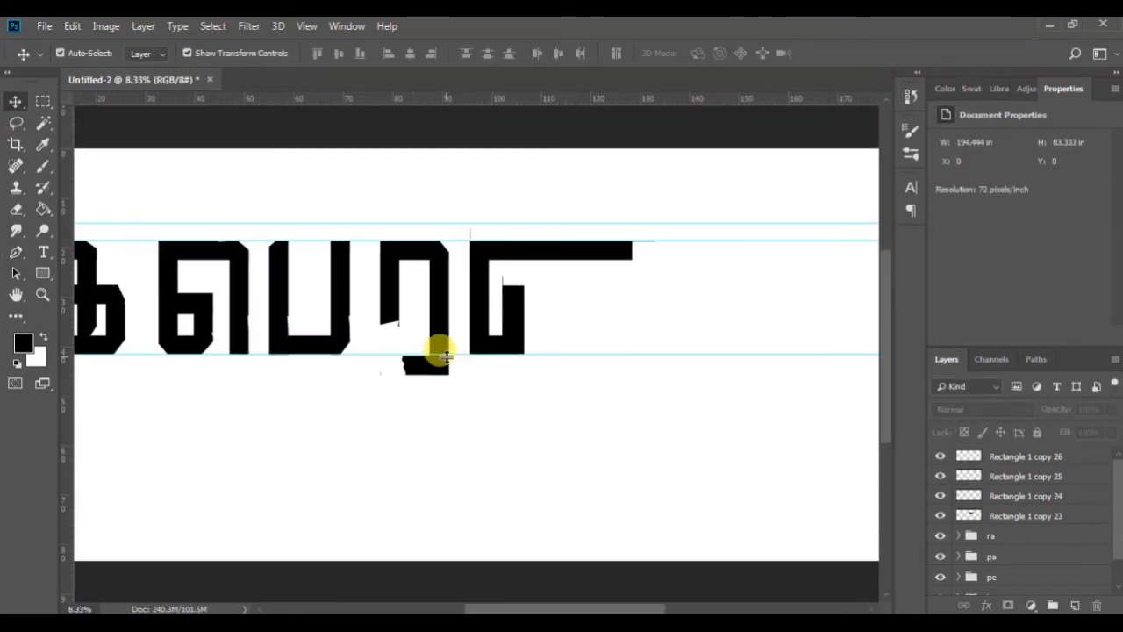
drag(536, 608, 588, 608)
key(ctrl+plus)
click(218, 282)
drag(198, 295, 195, 295)
click(744, 55)
click(16, 252)
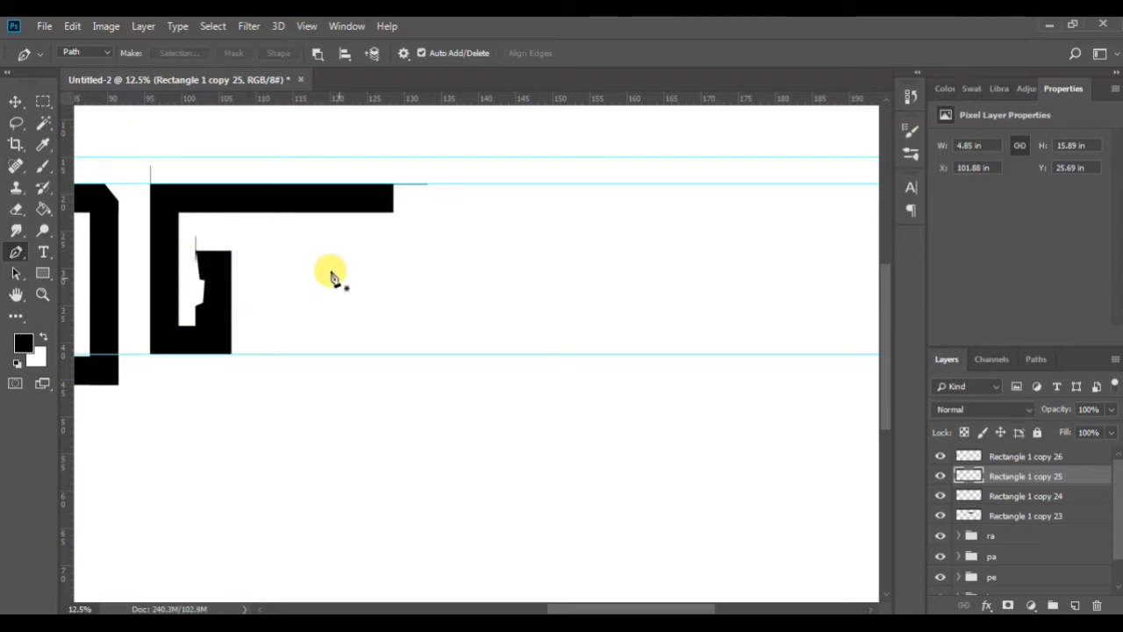
Duplicate the left stem, Rectangle 1 copy 24, twice to the right, at about X 109.03 in and 117.18 in
click(15, 101)
click(1025, 496)
drag(161, 243, 254, 243)
drag(264, 241, 268, 241)
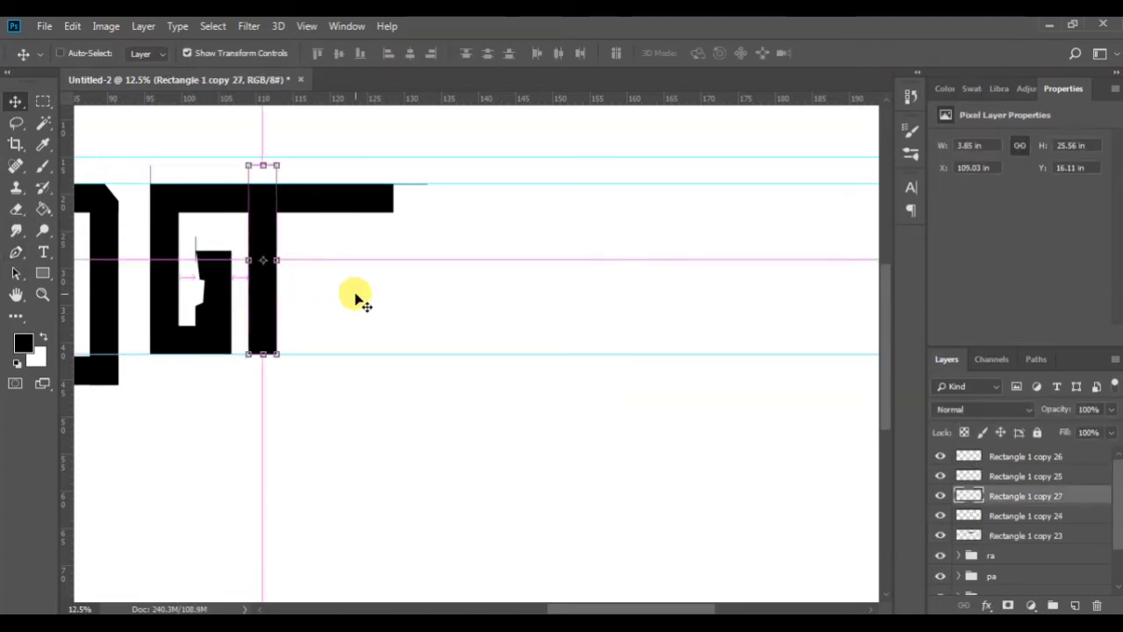
drag(355, 299, 415, 300)
ctrl+click(434, 273)
Duplicate the top bar and shorten the copy to join the two new stems along the lower guide
click(316, 202)
click(288, 207)
key(ctrl+j)
drag(334, 198, 429, 342)
mouse_move(317, 342)
mouse_down()
mouse_move(330, 341)
mouse_move(317, 342)
mouse_up()
drag(267, 339, 264, 342)
click(299, 341)
drag(526, 340, 345, 339)
click(745, 54)
Extend the fifth letter's top bar rightward and duplicate stems beneath it for a second loop
click(379, 199)
drag(433, 196, 484, 194)
key(Return)
drag(325, 250, 413, 250)
drag(269, 284, 371, 247)
click(391, 193)
drag(474, 197, 520, 196)
click(745, 53)
Align the second loop's stems and join them at the lower guide with a duplicate of the first loop's bottom bar
drag(415, 234, 441, 233)
drag(373, 253, 383, 254)
drag(369, 356, 369, 352)
click(745, 53)
drag(295, 343, 295, 341)
drag(316, 345, 413, 338)
click(283, 338)
Add one last stem duplicate at the fifth letter's right end and extend the top bar to about 57.28 in
drag(439, 241, 486, 235)
click(460, 199)
drag(520, 198, 573, 197)
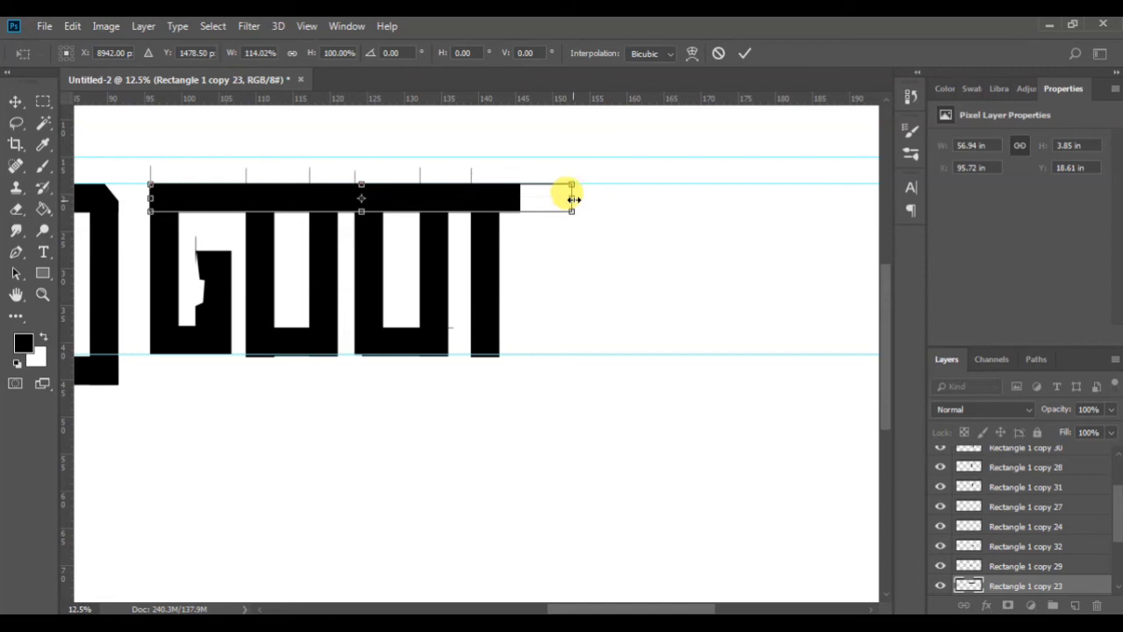
click(745, 54)
Trim the right end of the fifth letter's top bar at a slant with a Pen path selection
click(12, 253)
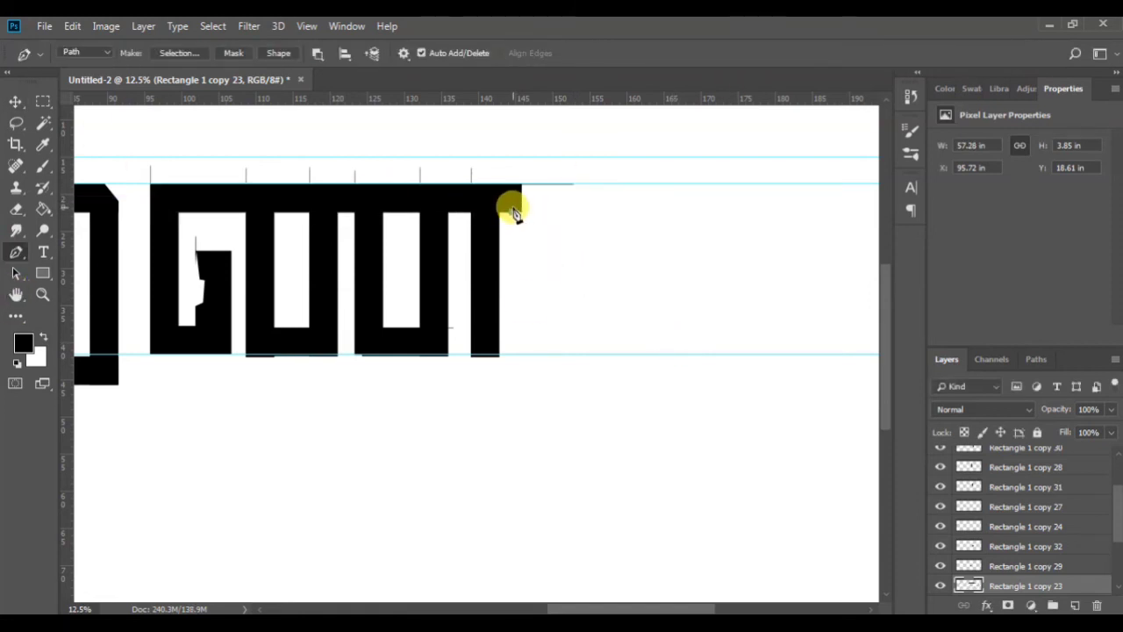
key(ctrl+minus)
key(ctrl+minus)
key(ctrl+minus)
key(ctrl+plus)
key(ctrl+plus)
drag(566, 608, 601, 604)
key(ctrl+plus)
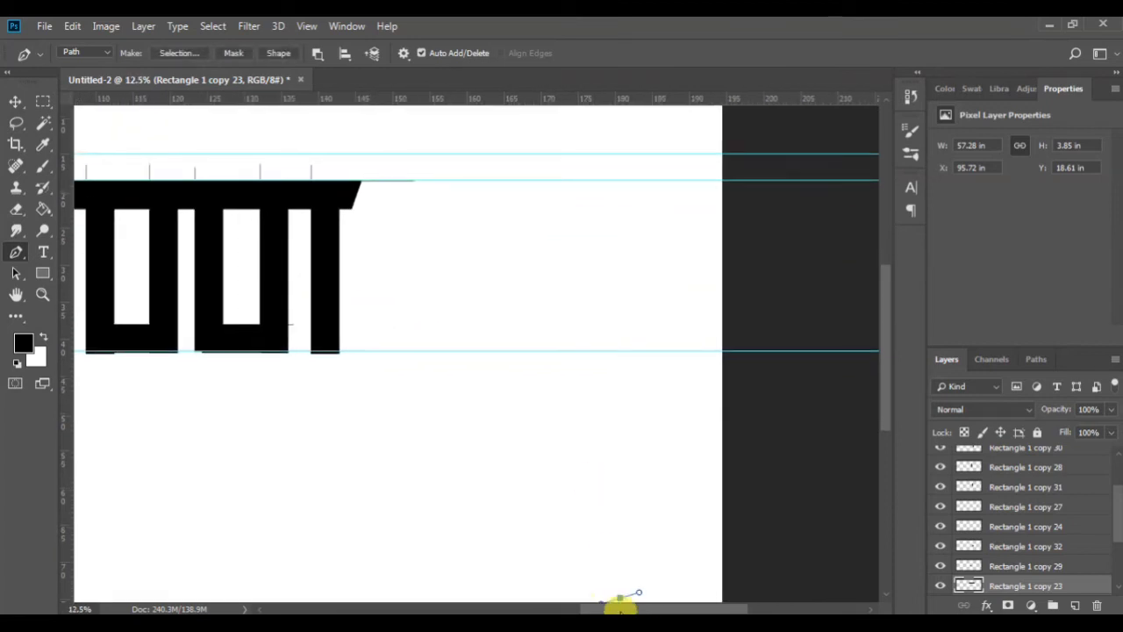
Outline the jutting part below the inner stem's notch with a Pen path and turn it into a selection
click(21, 104)
scroll(331, 372, left, 3)
key(ctrl+plus)
click(14, 250)
click(216, 281)
click(221, 314)
key(Escape)
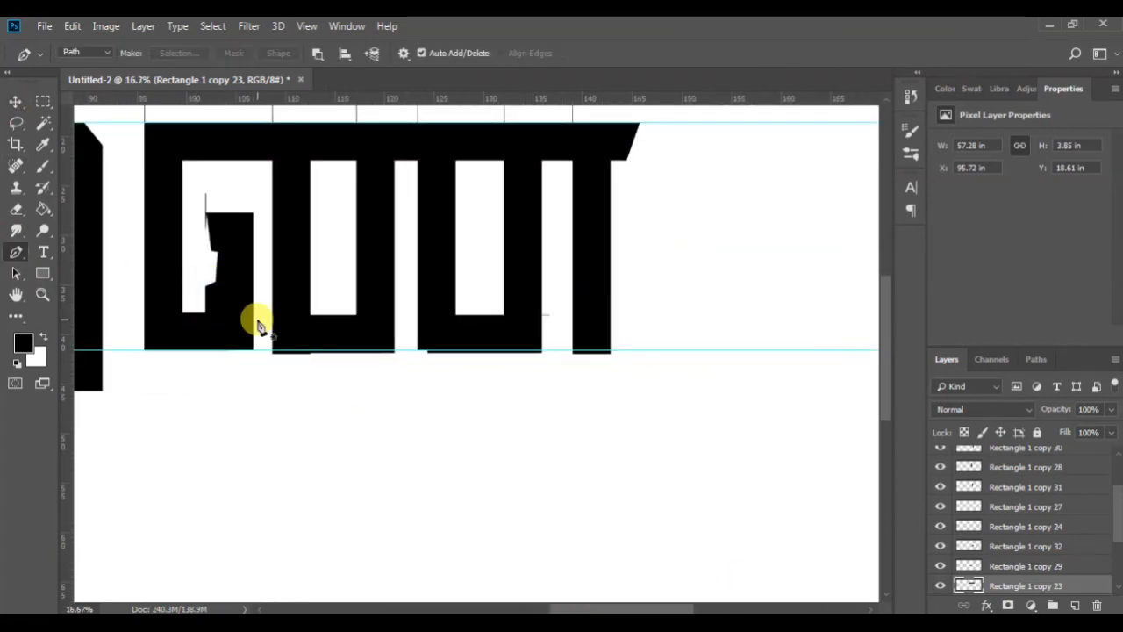
Make the inner stem's layer, Rectangle 1 copy 25, active for trimming the selected area
click(1059, 569)
click(1053, 548)
click(1051, 525)
click(1049, 491)
click(1051, 474)
scroll(1052, 488, up, 2)
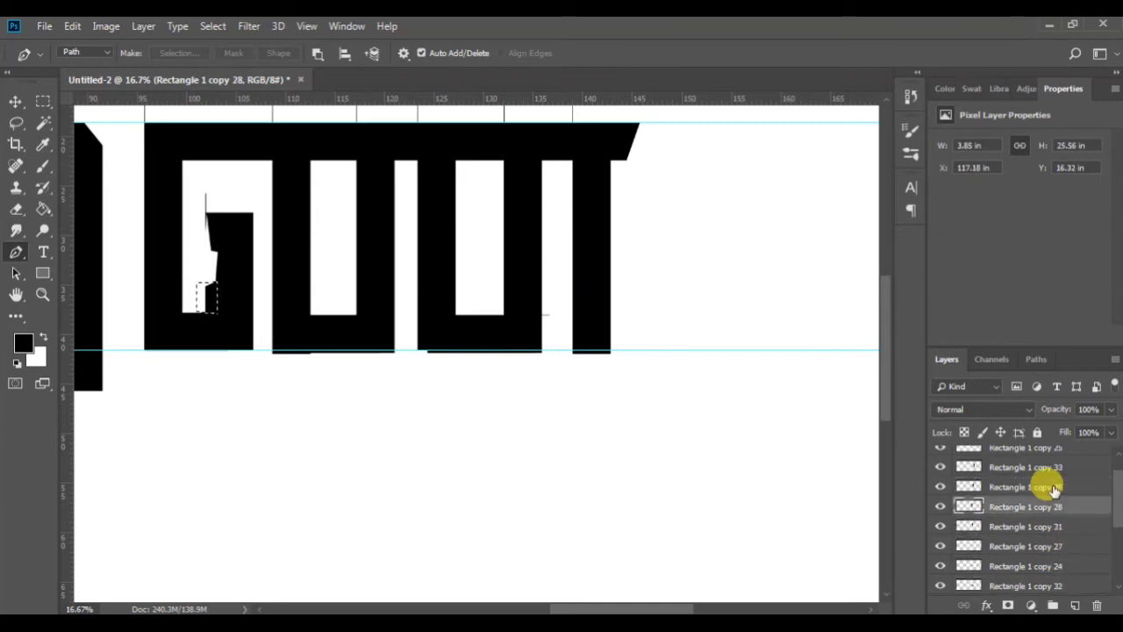
click(1053, 489)
click(1054, 492)
click(1053, 475)
key(ctrl+minus)
drag(595, 608, 642, 606)
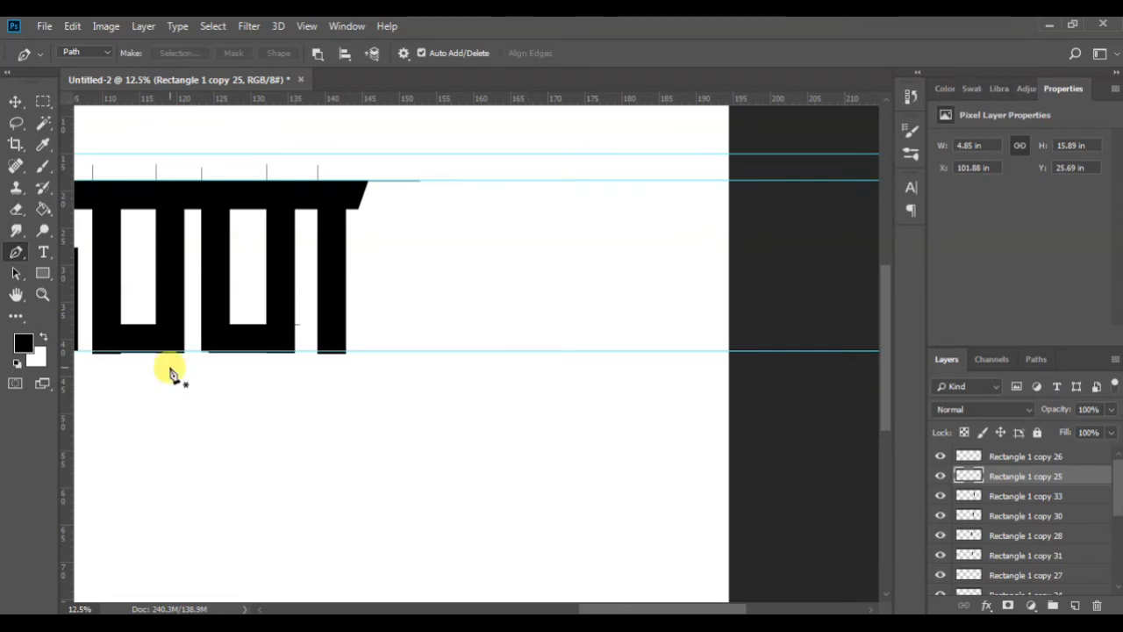
Select all of the fifth letter's layers, group them and name the group na
click(15, 102)
click(332, 247)
click(1045, 457)
scroll(1066, 512, down, 10)
shift+click(1048, 483)
key(ctrl+g)
double_click(998, 456)
text(na)
Duplicate the na letter's last stem to its right and move the copy's layer above the na group
click(331, 248)
drag(332, 241, 421, 242)
drag(1071, 516, 1086, 446)
click(1053, 477)
Lengthen the separate stem, Rectangle 1 copy 34, to about 26.88 in and move it to about X 149 in
click(422, 256)
drag(421, 162, 422, 155)
click(740, 55)
drag(429, 237, 415, 235)
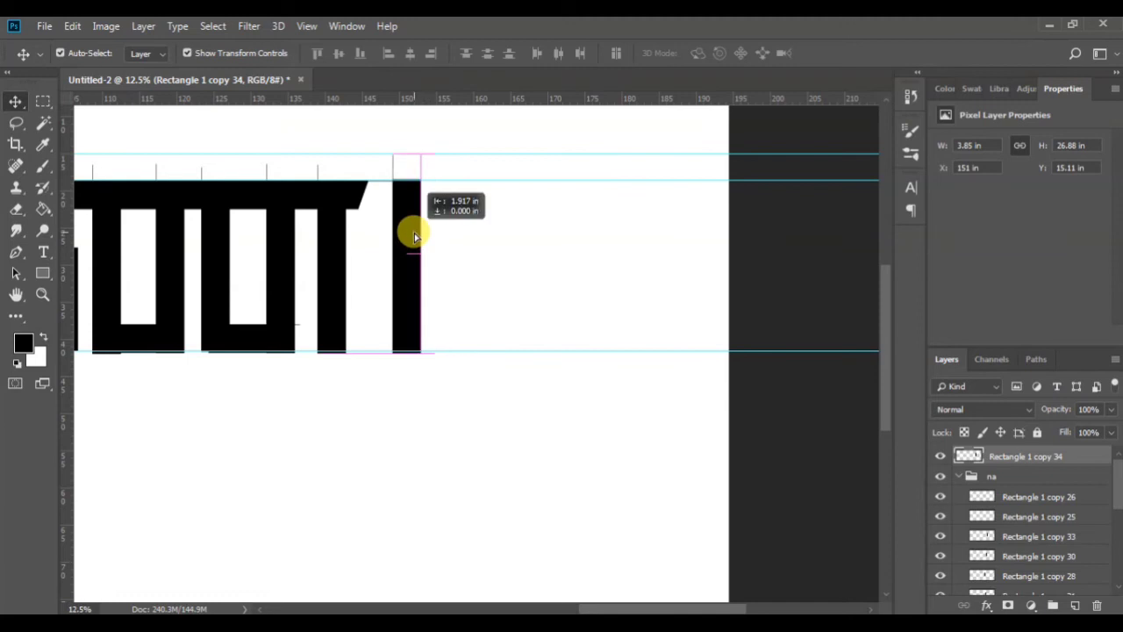
click(489, 280)
click(407, 216)
drag(407, 155, 410, 148)
Place a horizontal guide at about 28.5 in through the middle of the letters
scroll(597, 230, down, 3)
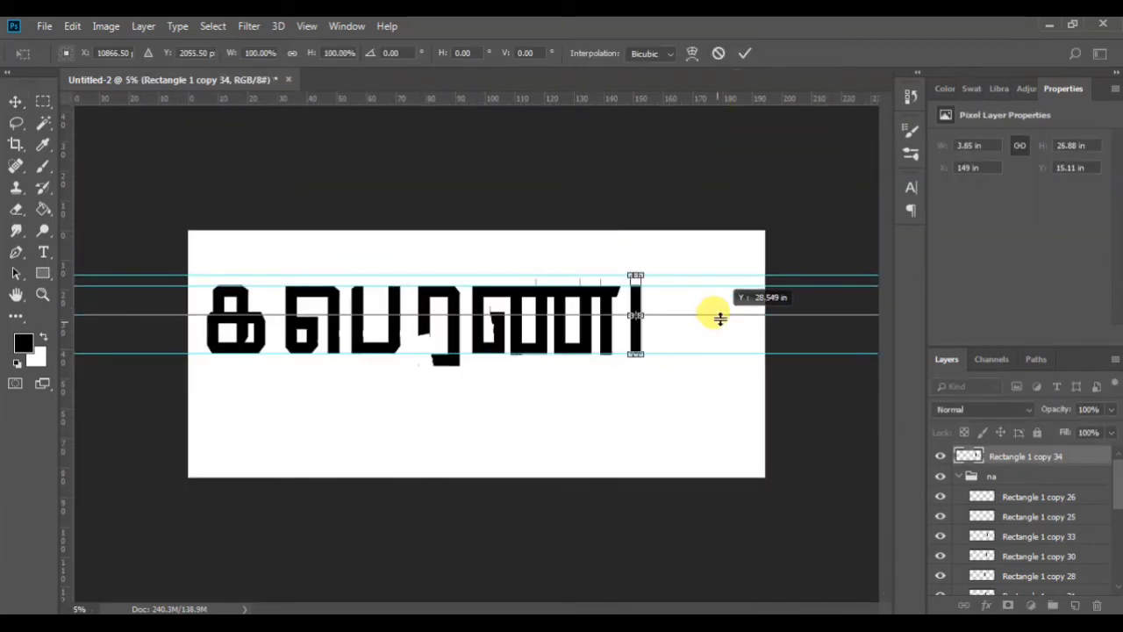
key(ctrl+plus)
key(Return)
drag(217, 297, 214, 299)
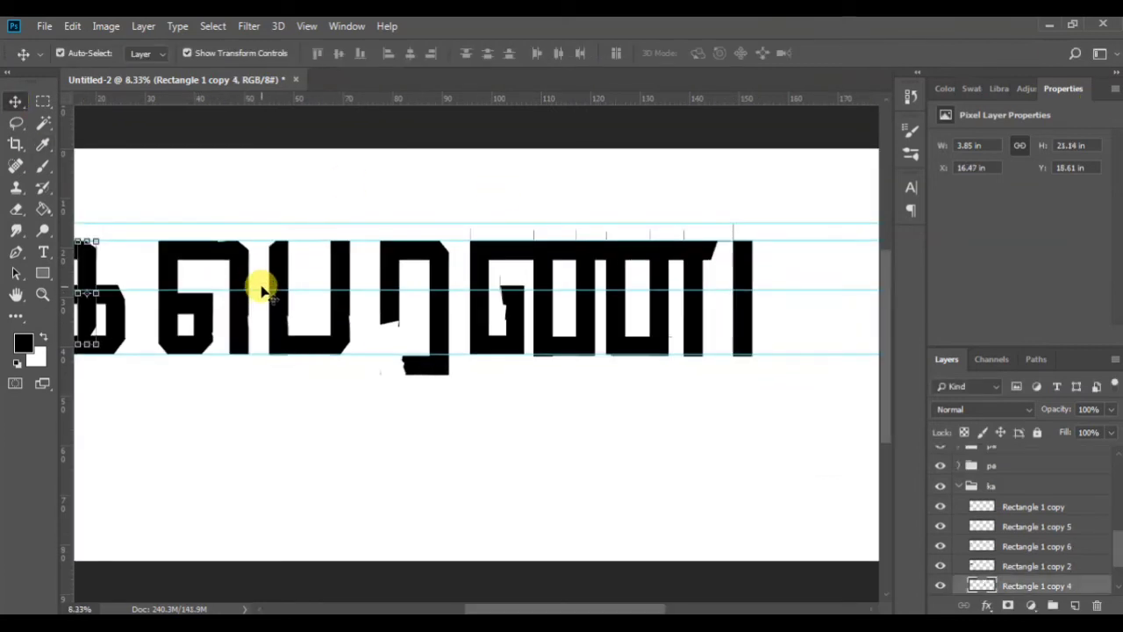
Shorten the separate stem after the na letter to about 16.29 in high, with its black top at the middle guide
drag(263, 289, 264, 283)
scroll(445, 290, right, 3)
click(444, 258)
drag(439, 225, 439, 270)
click(745, 55)
key(ctrl+plus)
drag(421, 226, 422, 237)
drag(422, 308, 422, 306)
click(750, 55)
click(623, 356)
Duplicate the short stem and place the copy to its right at about X 159.79 in
key(ctrl)
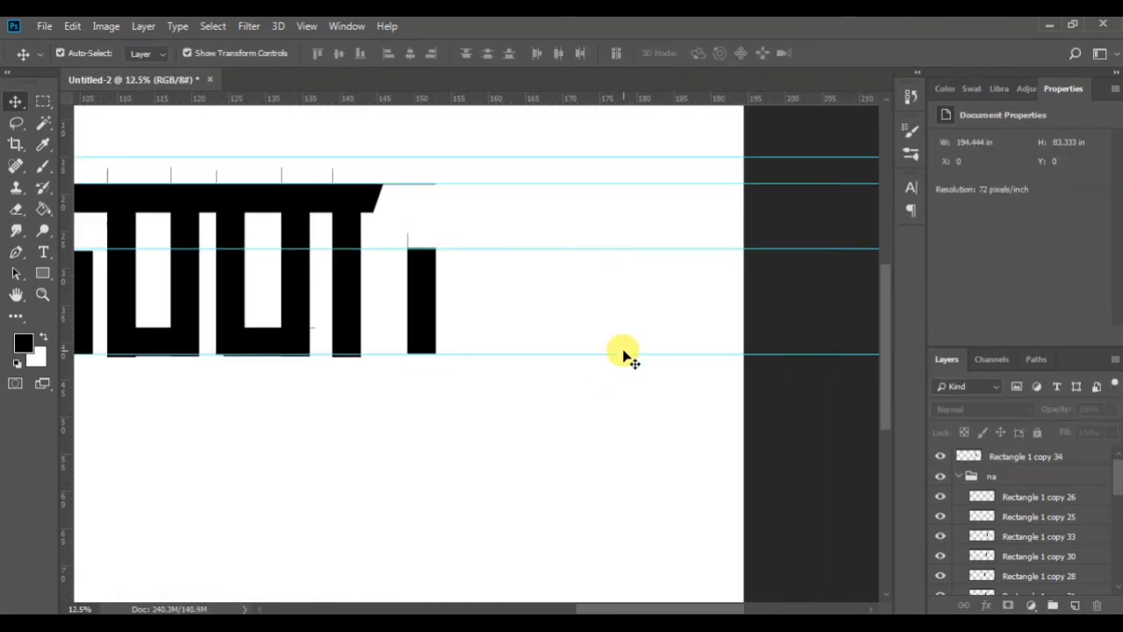
key(ctrl+j)
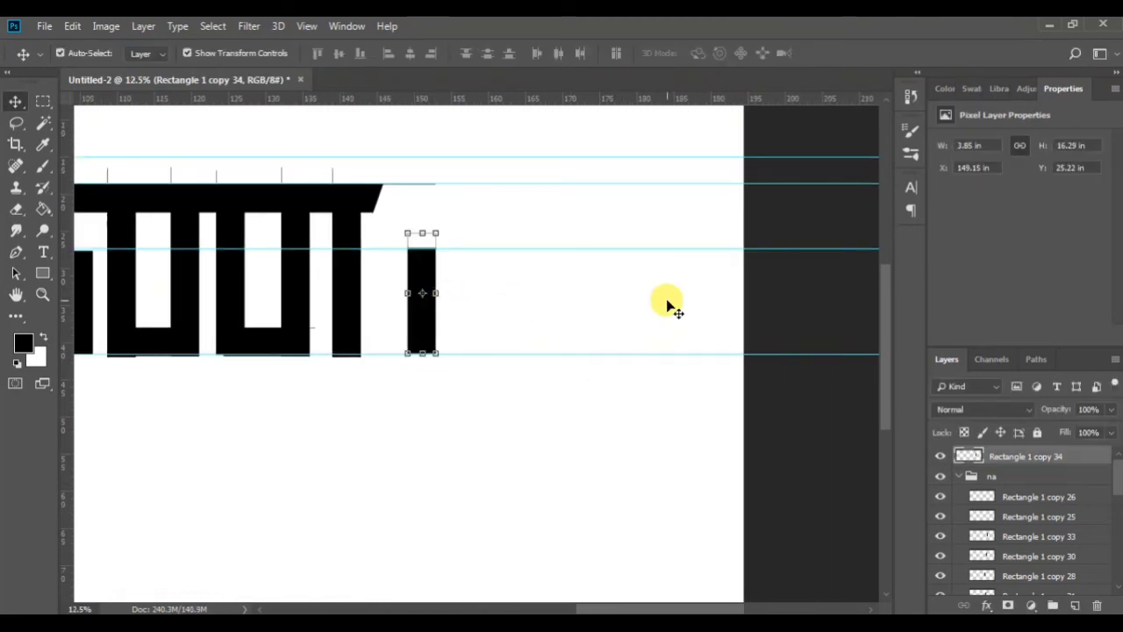
drag(421, 286, 501, 289)
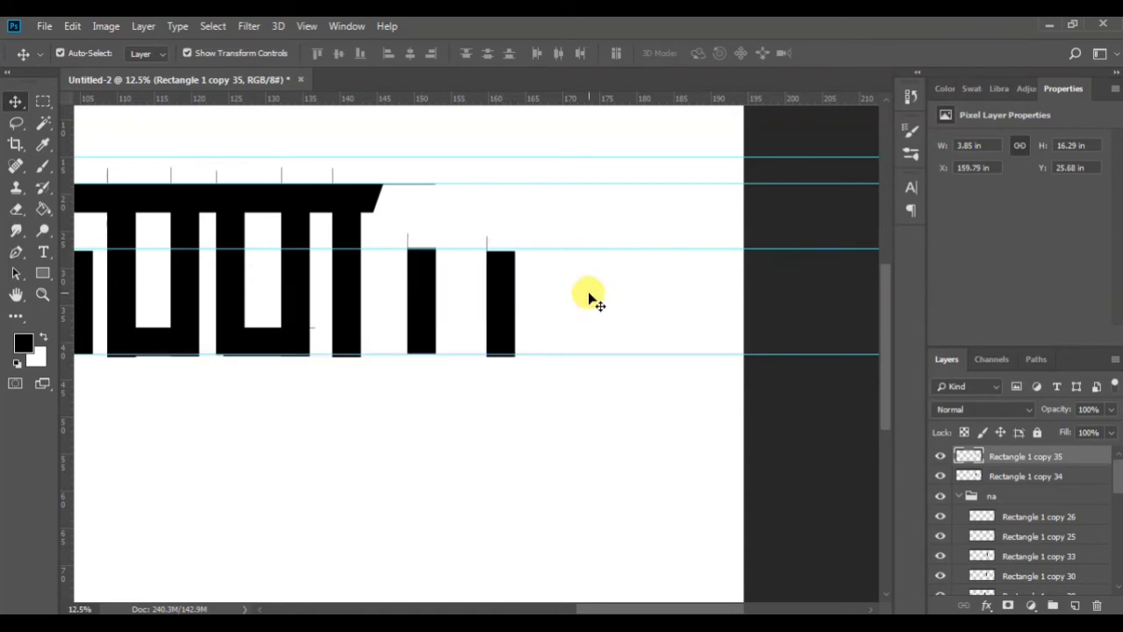
click(591, 298)
Duplicate the first short stem, turn the copy horizontal as a bar along the middle guide, and fit the right stem to the baseline
click(421, 291)
key(ctrl+j)
drag(418, 274, 493, 351)
drag(501, 298, 531, 249)
click(745, 55)
click(577, 310)
key(ctrl+plus)
click(511, 321)
drag(509, 358, 509, 353)
click(744, 54)
click(588, 202)
key(ctrl+minus)
Stretch the horizontal bar to about 20.4 in wide and trim the right stem to about 15.5 in high
drag(487, 242, 585, 233)
click(614, 289)
key(ctrl+plus)
click(514, 234)
click(744, 54)
mouse_move(516, 211)
mouse_down()
mouse_move(516, 253)
mouse_move(516, 214)
mouse_up()
click(509, 316)
drag(508, 354, 508, 352)
click(744, 55)
Duplicate the horizontal bar down to the baseline and shorten the copy to about 16.57 in wide, closing the box
click(546, 235)
drag(529, 245, 528, 349)
drag(586, 338, 548, 335)
click(745, 53)
click(630, 314)
scroll(630, 314, up, 2)
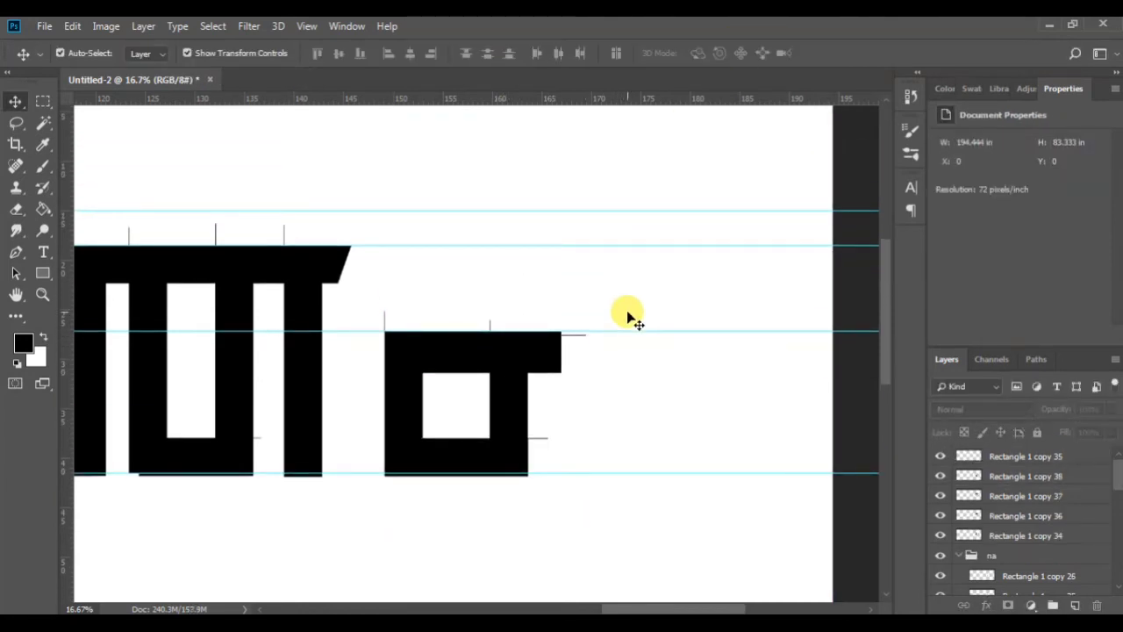
click(406, 394)
key(ctrl+j)
drag(414, 356, 707, 422)
key(ctrl+z)
click(406, 427)
key(ctrl+j)
drag(413, 364, 816, 207)
key(Delete)
Align the horizontal bar with the middle guide and extend the right stem upward to about 26.47 in high
click(416, 407)
drag(409, 367, 408, 368)
click(502, 360)
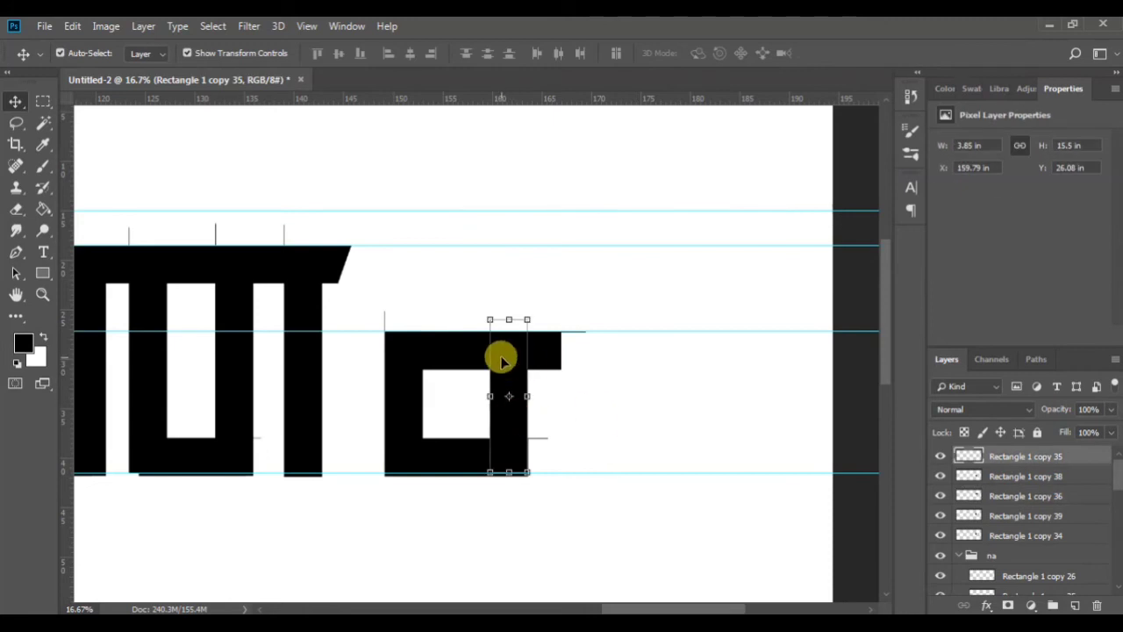
drag(518, 318, 519, 196)
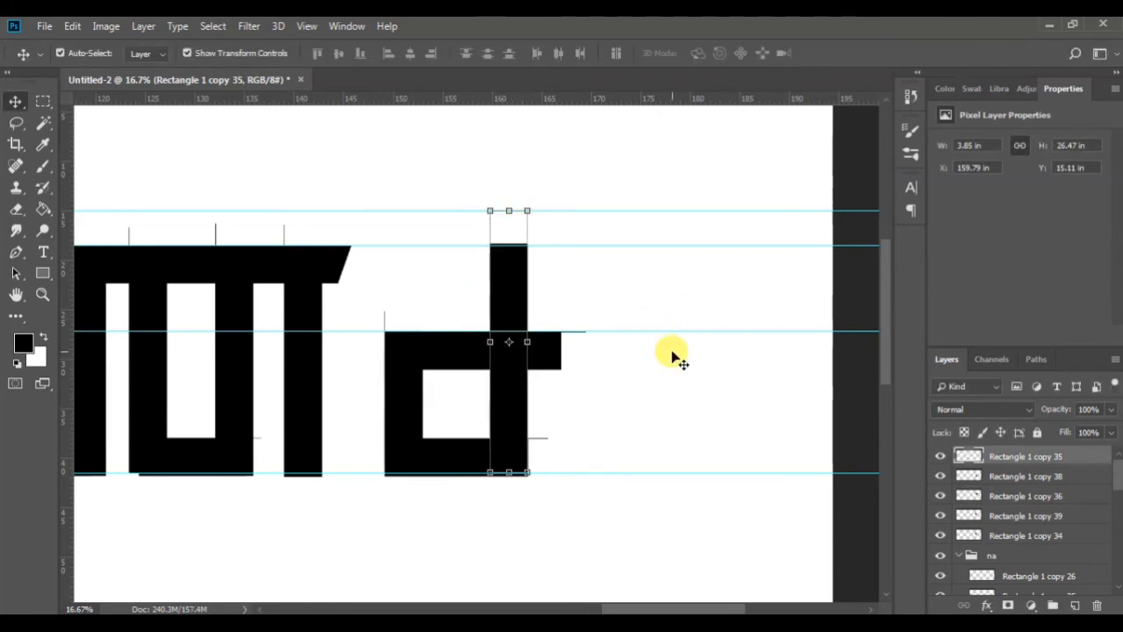
Duplicate the tall stem to about X 151.46 in and shorten the copy to about 14.39 in high, reaching the bar below
mouse_move(401, 383)
mouse_down()
mouse_move(419, 354)
mouse_move(526, 277)
mouse_move(407, 366)
mouse_up()
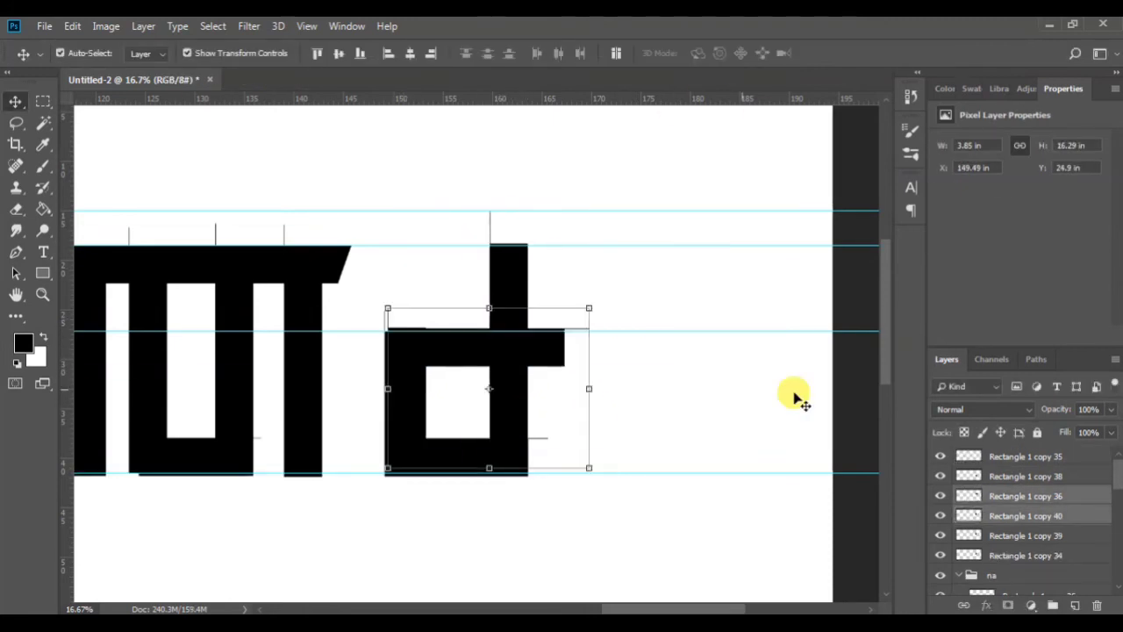
click(797, 397)
click(509, 296)
drag(507, 295, 419, 282)
drag(426, 350, 426, 367)
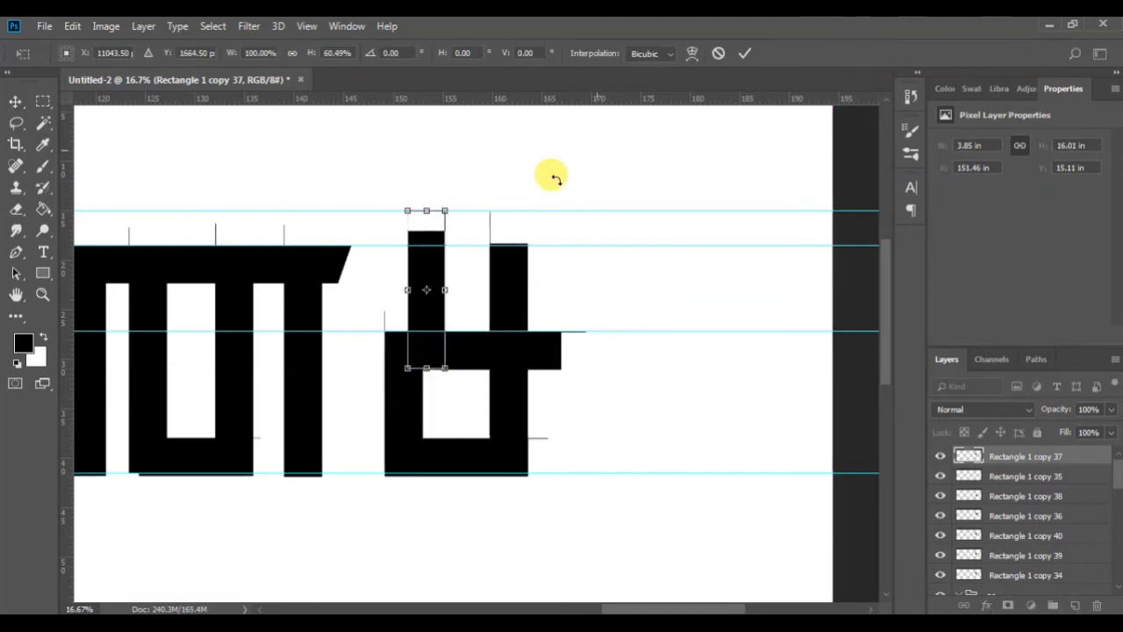
click(745, 53)
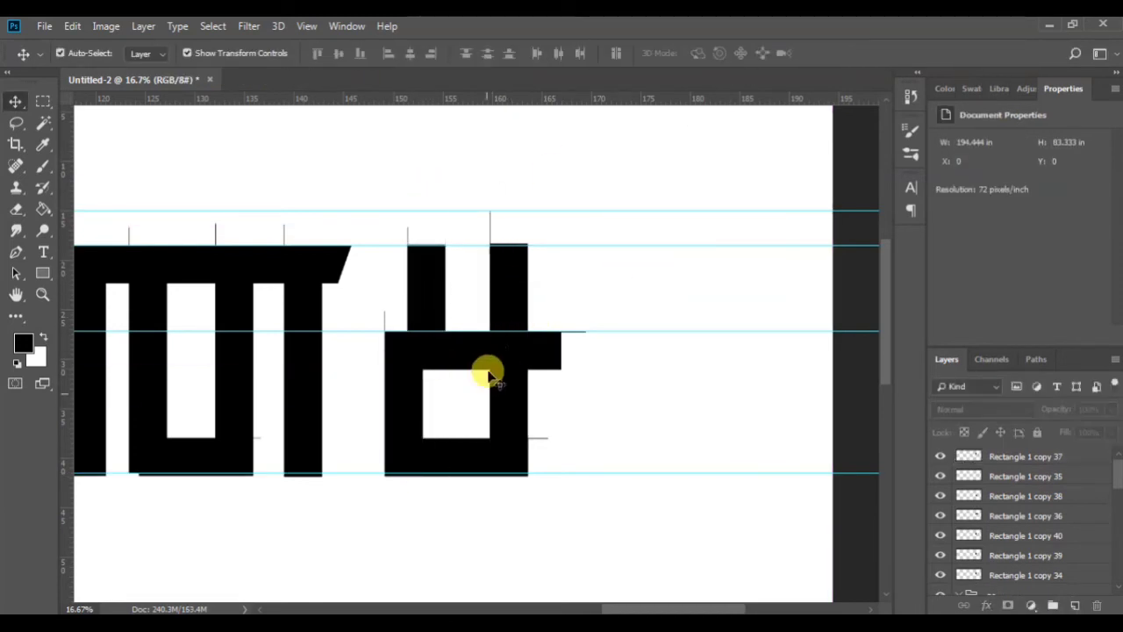
Duplicate the middle bar up to the upper letter guide and resize the copy to about 18.1 by 3.79 in
click(474, 355)
drag(527, 349, 547, 261)
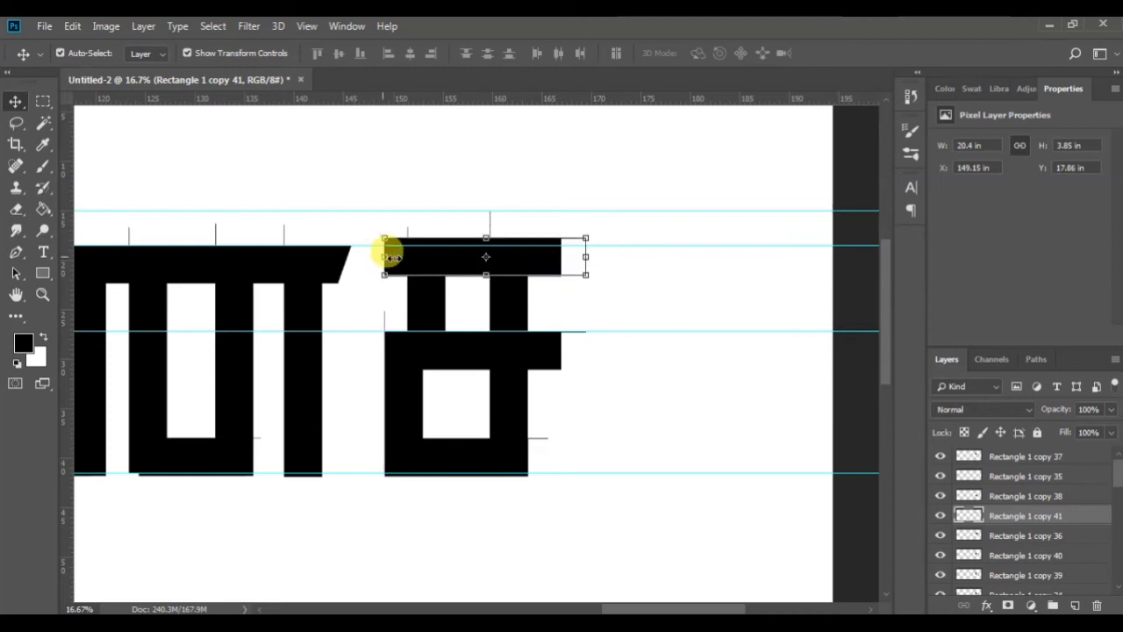
drag(393, 256, 407, 256)
drag(496, 237, 497, 244)
click(745, 52)
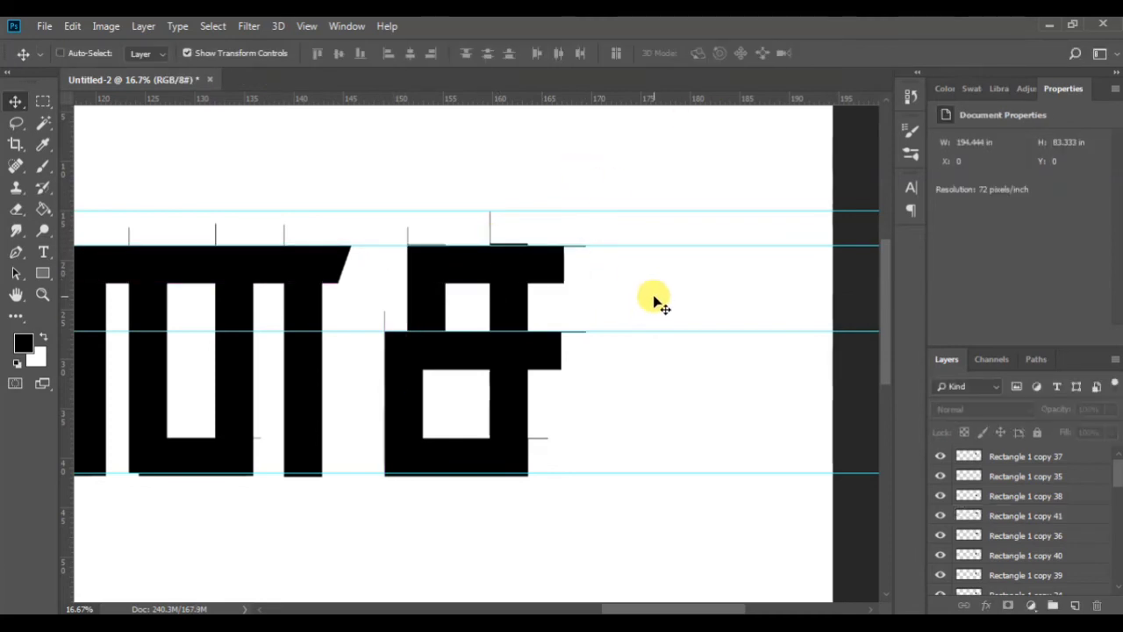
Try to clear the stray thin lines above the letters using a rectangular selection across all layers
key(ctrl+minus)
key(ctrl+minus)
key(ctrl+plus)
key(m)
drag(194, 257, 757, 282)
scroll(1058, 527, down, 10)
shift+click(1053, 566)
scroll(1053, 571, up, 15)
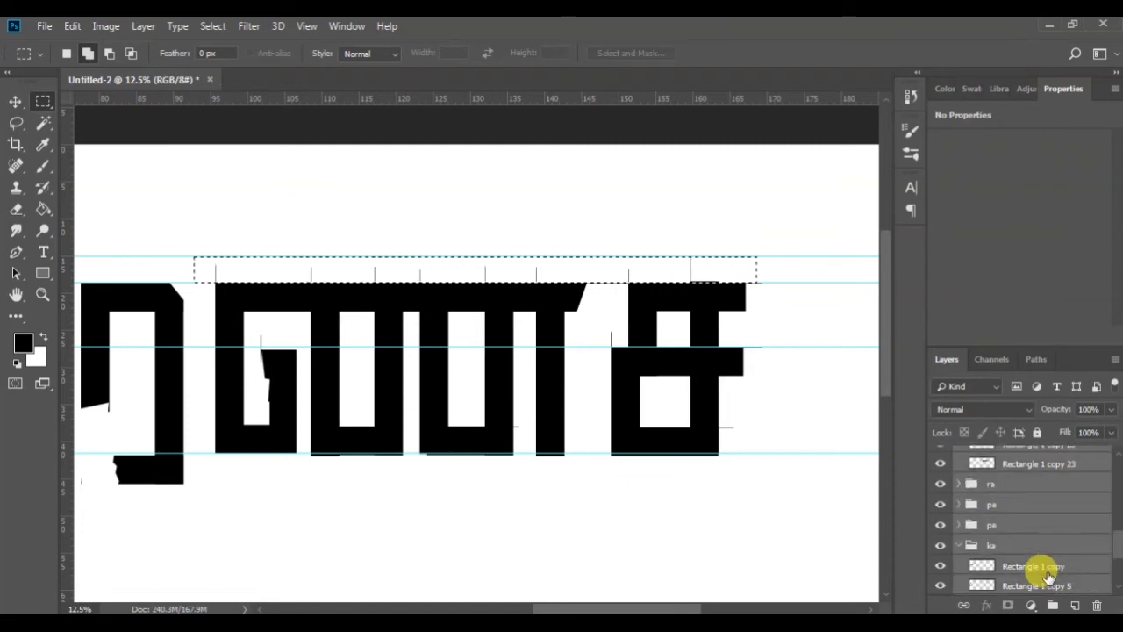
drag(191, 257, 277, 280)
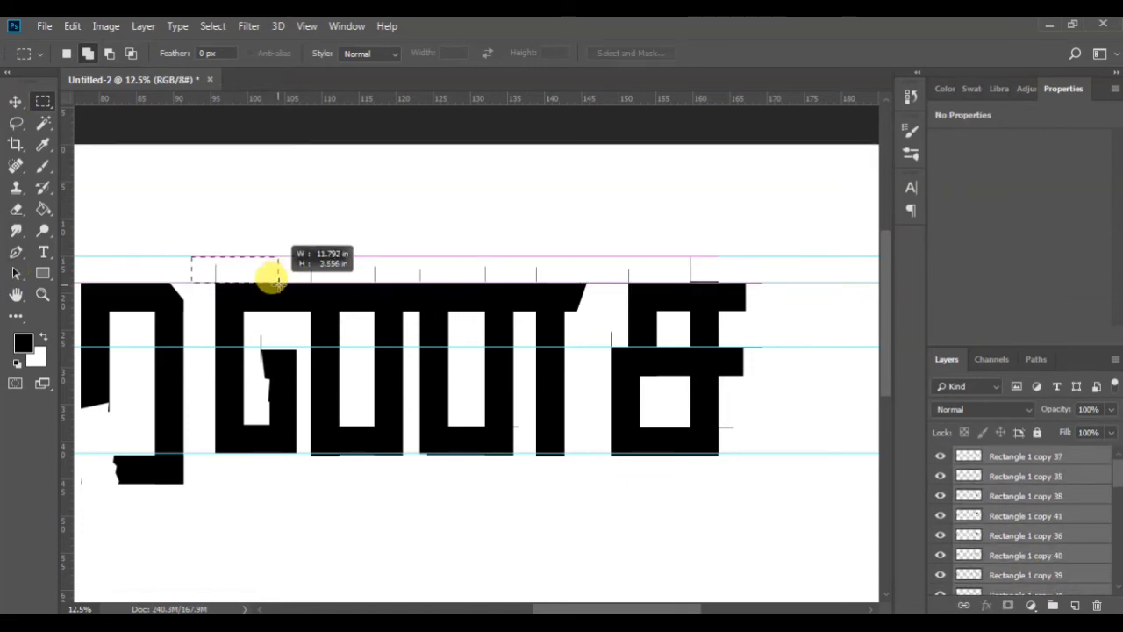
click(1001, 457)
click(16, 209)
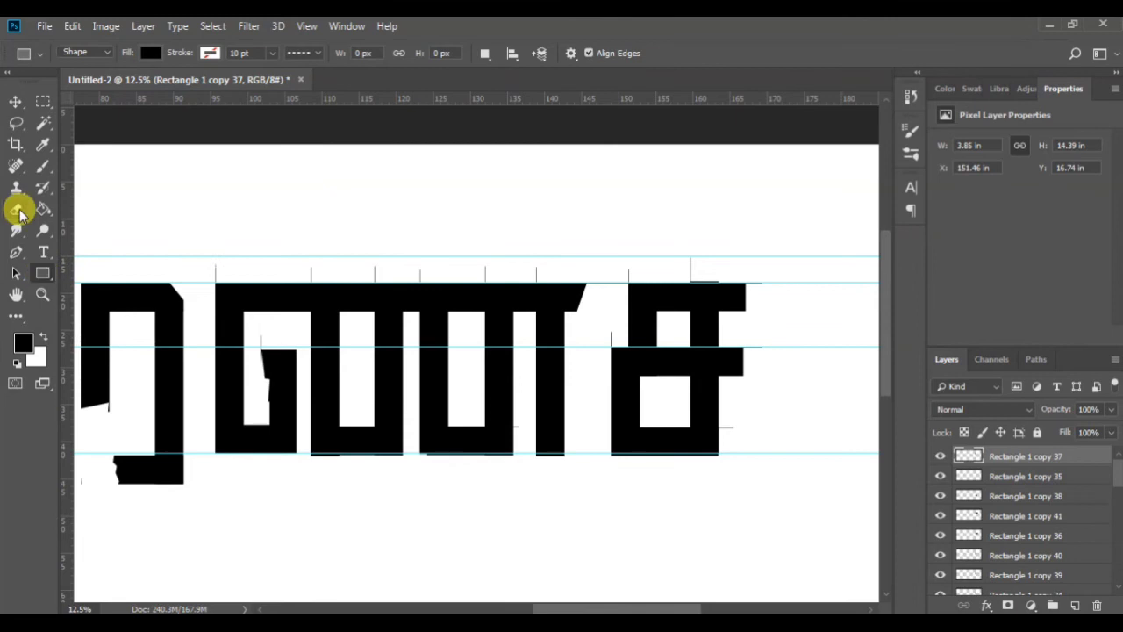
scroll(759, 522, up, 2)
key(v)
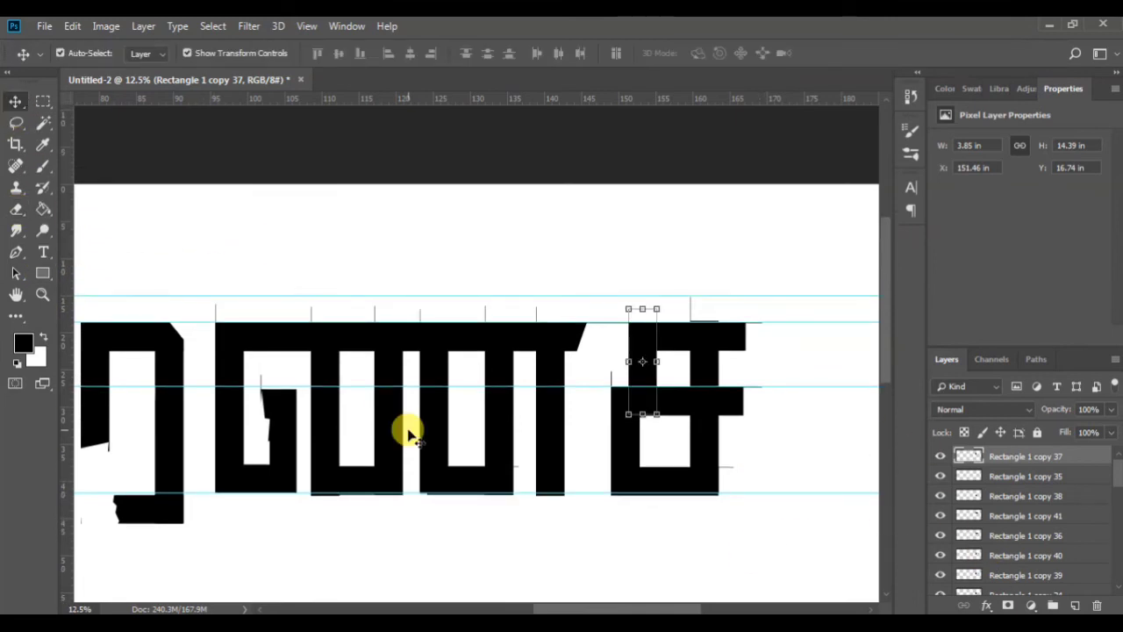
Cut off the upper-left corners of the sixth letter's top and middle bars and their stems with Pen tool selections
key(p)
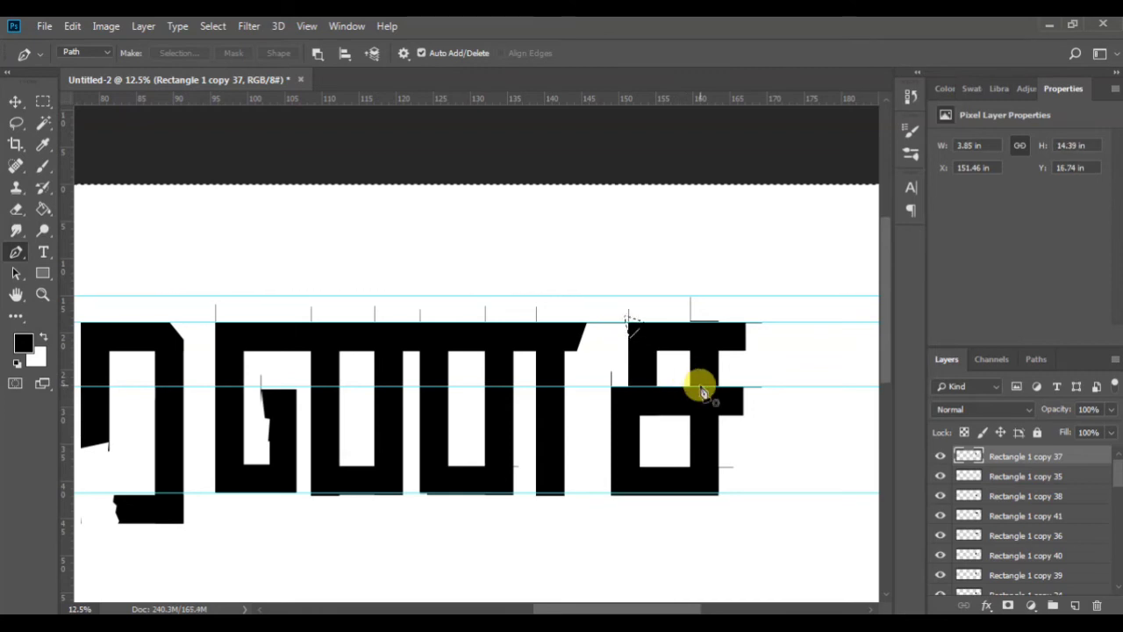
click(1018, 516)
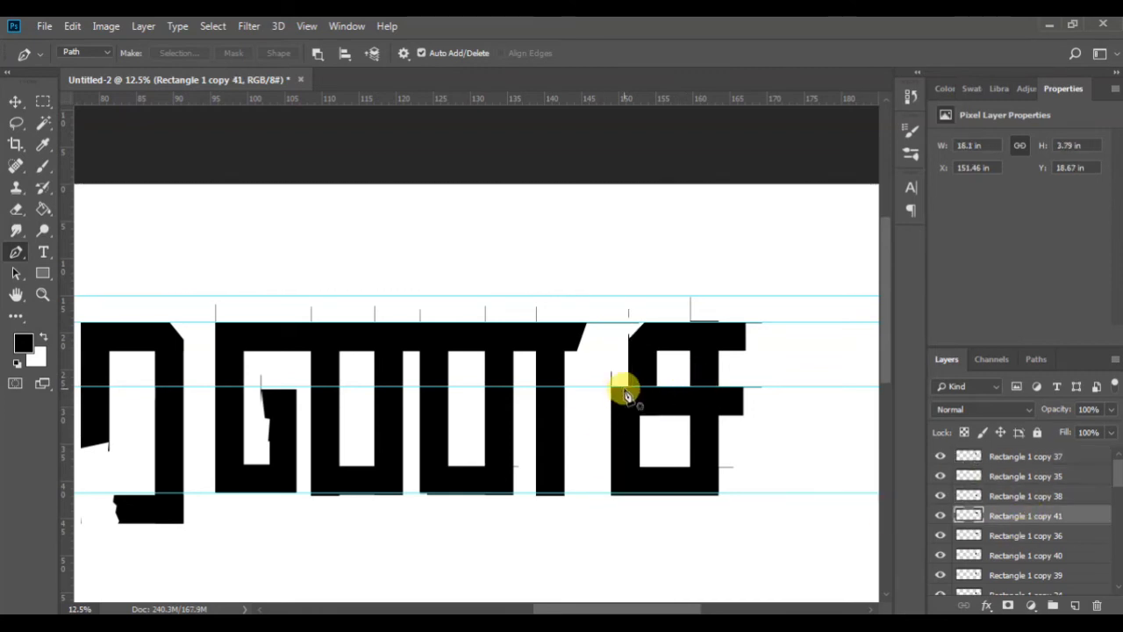
click(1035, 536)
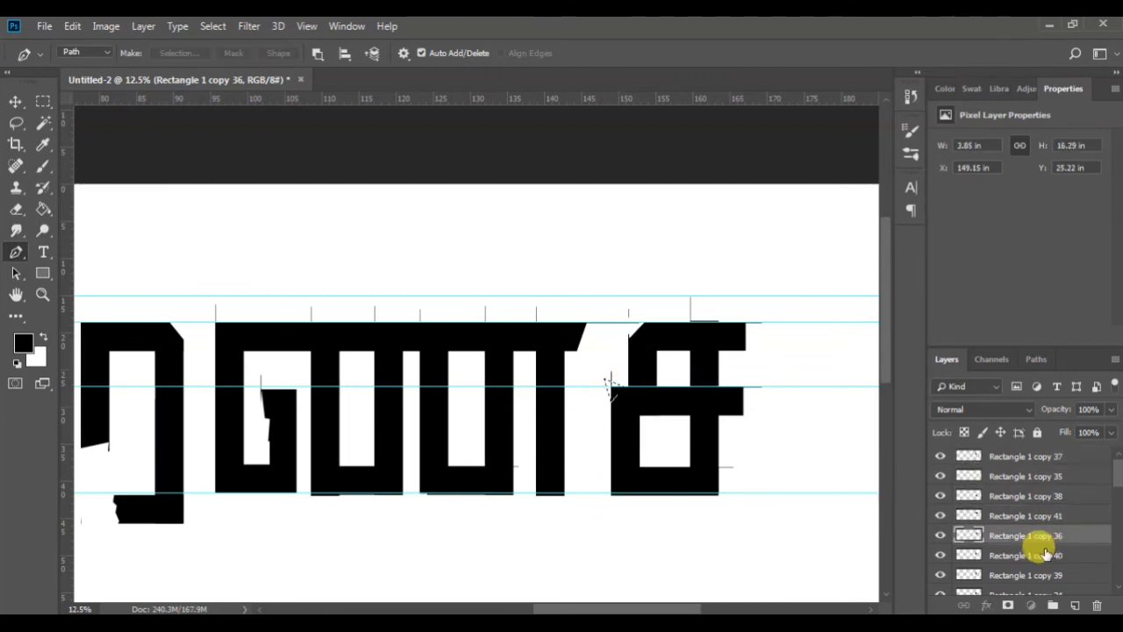
click(1038, 557)
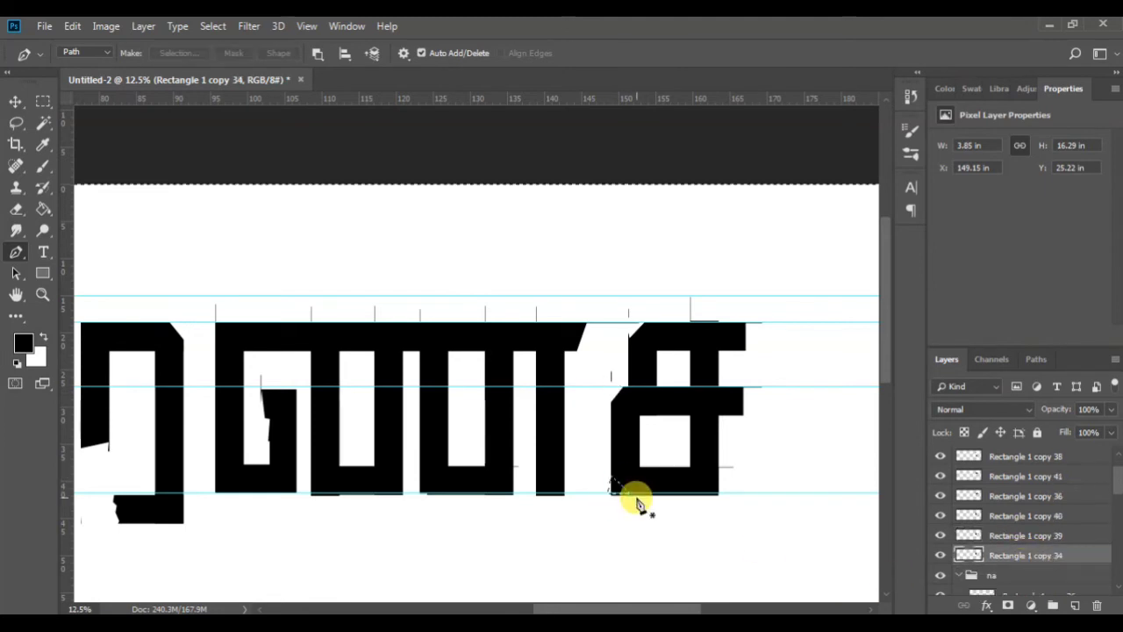
Cut off the sixth letter's lower-left corner with the Pen selection across its overlapping layers, then deselect
click(1022, 533)
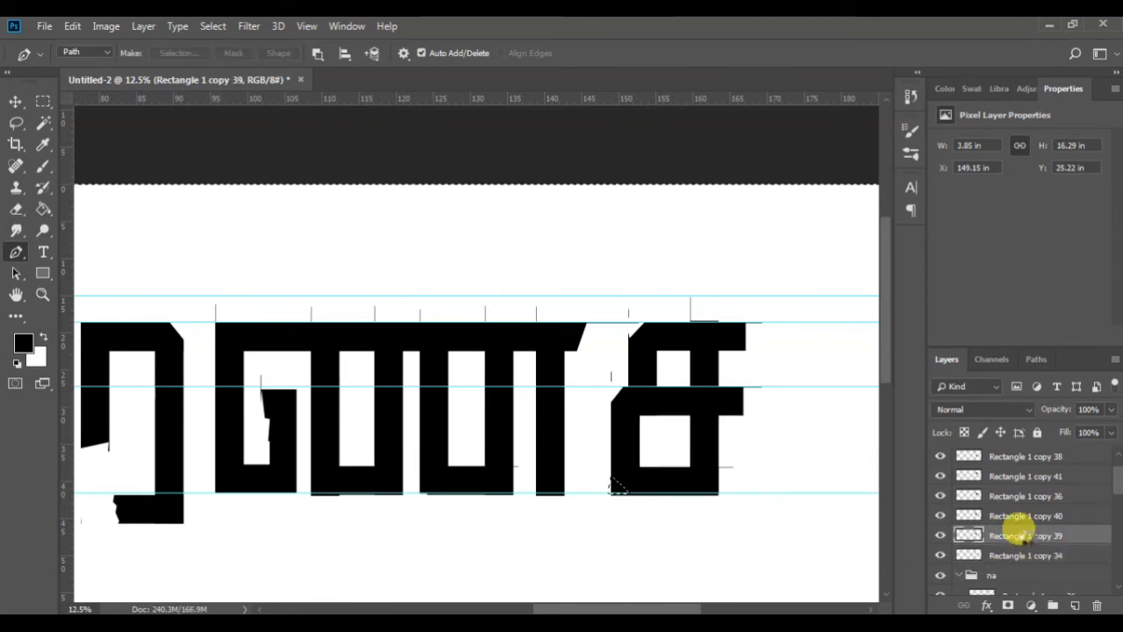
click(1049, 516)
click(1049, 497)
scroll(1050, 483, up, 1)
click(1055, 492)
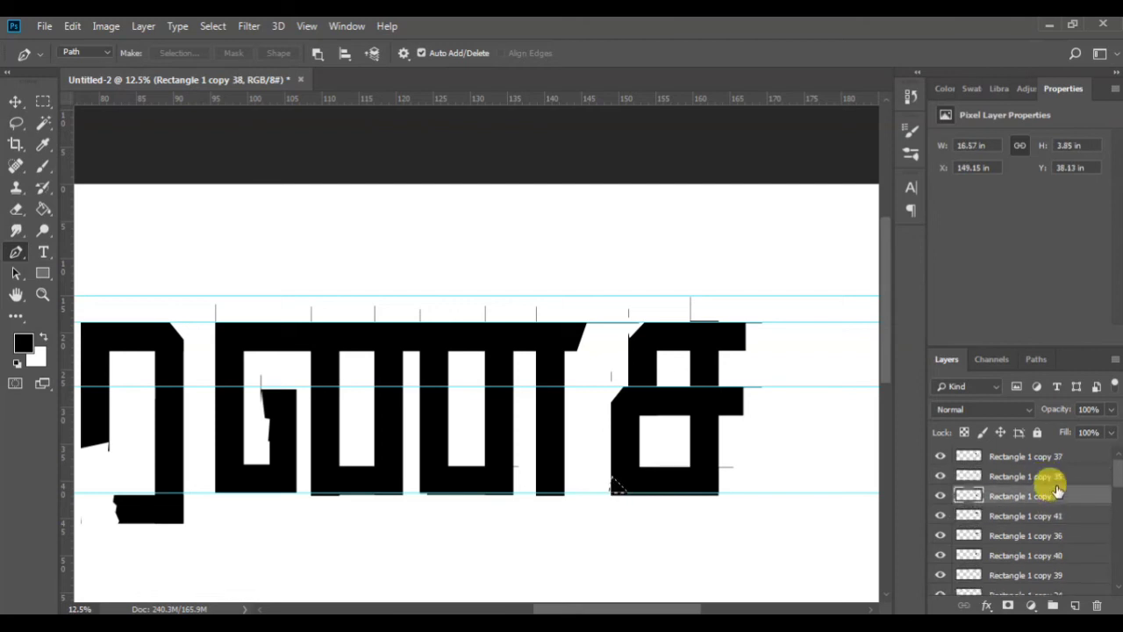
click(1050, 461)
scroll(1037, 531, down, 3)
click(1048, 483)
key(Delete)
key(ctrl+plus)
key(m)
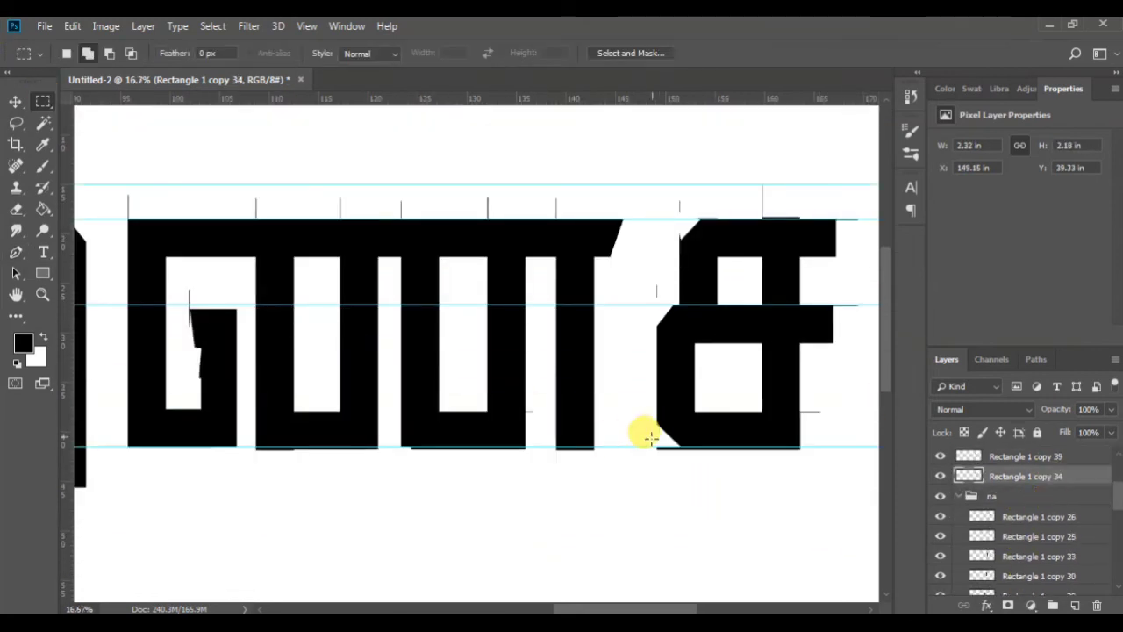
key(ctrl+d)
Delete the leftover sliver below the cut lower-left corner from the bottom bar, Rectangle 1 copy 38, and deselect
drag(652, 447, 685, 459)
scroll(1048, 518, up, 3)
click(1046, 459)
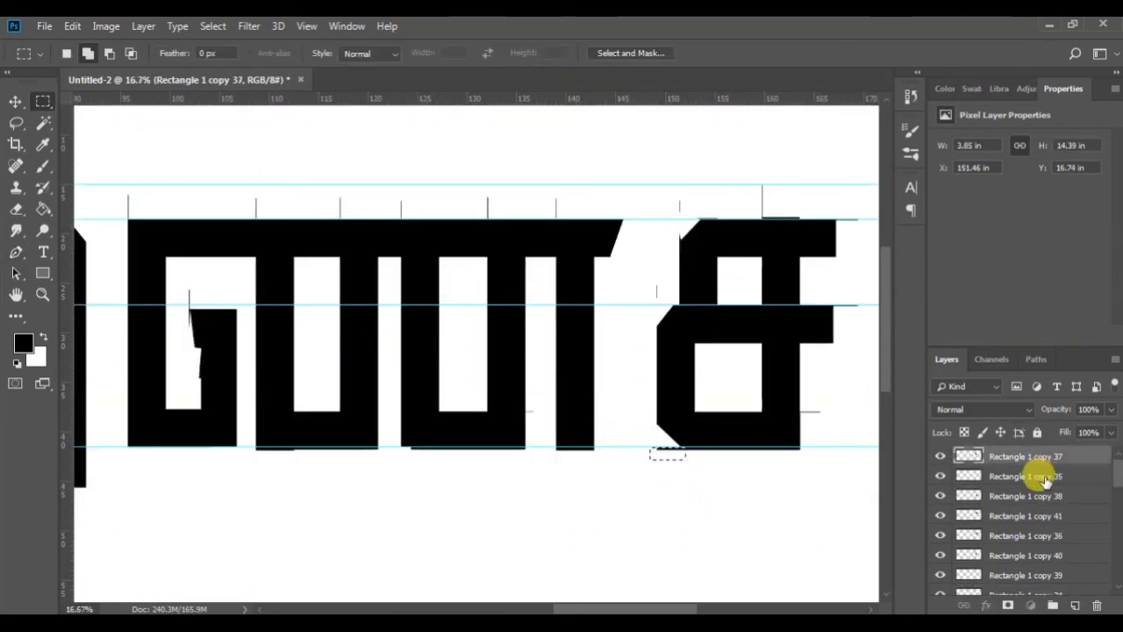
click(1047, 498)
key(Delete)
key(ctrl+d)
scroll(550, 321, right, 5)
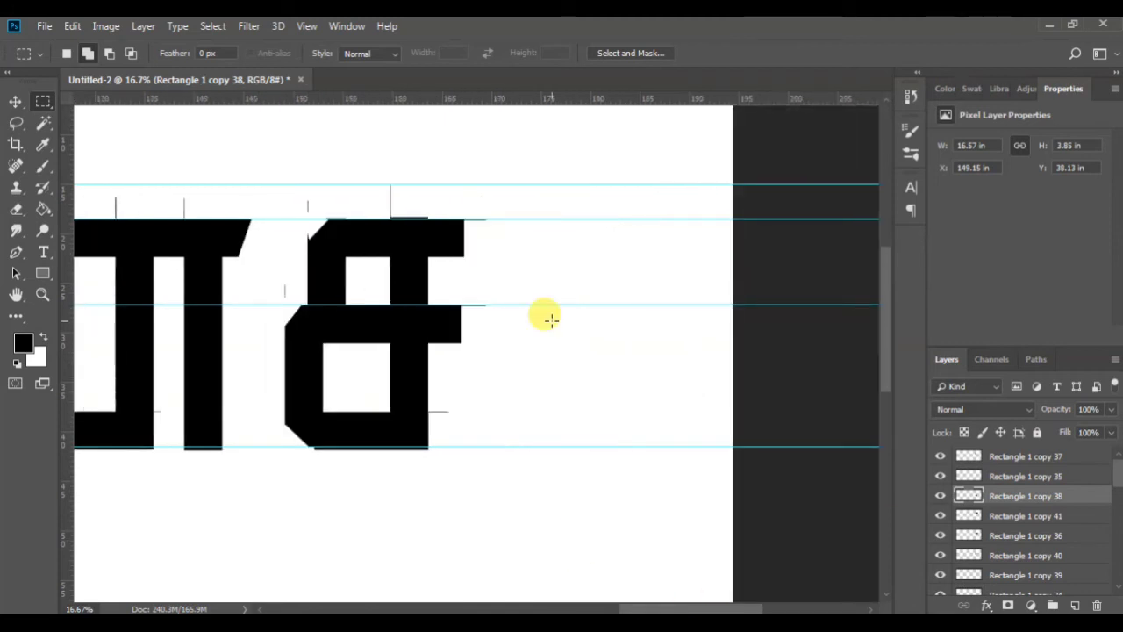
Extend the sixth letter's right stem upward past the topmost guide
click(15, 101)
click(403, 263)
drag(409, 184, 418, 145)
click(743, 52)
Duplicate the sixth letter's top bar above the letter and flip the copy horizontally
drag(457, 240, 476, 187)
key(ctrl+t)
right_click(485, 194)
click(526, 402)
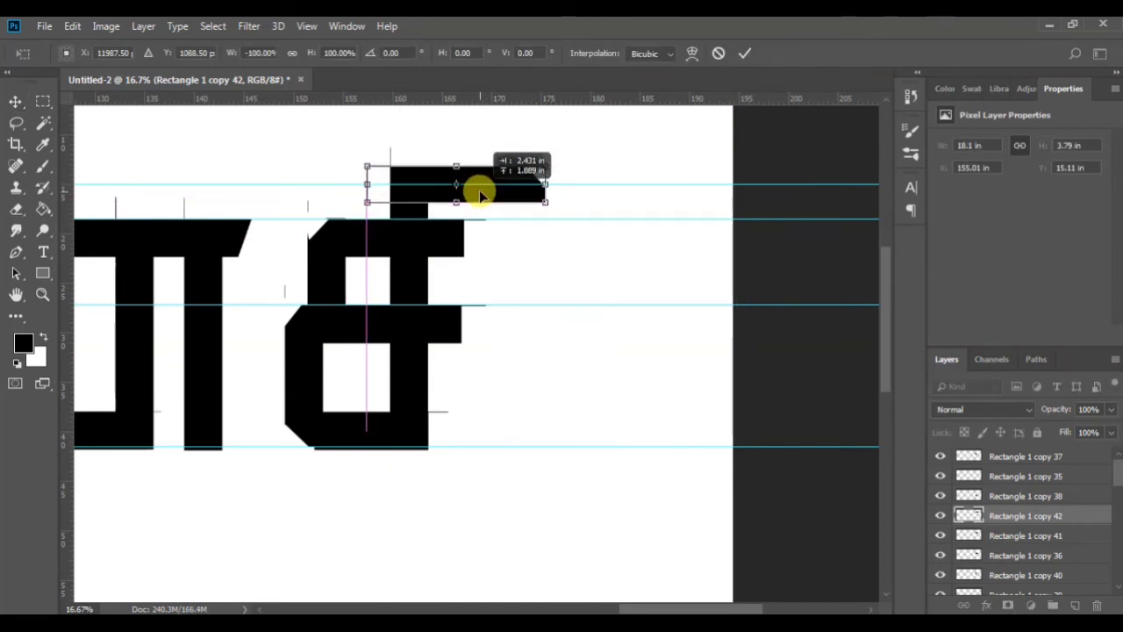
Shorten the flipped bar to about 14.25 in wide and place it over the tall stem at about X 157.61 in
drag(368, 184, 429, 187)
drag(513, 188, 472, 192)
drag(386, 184, 379, 183)
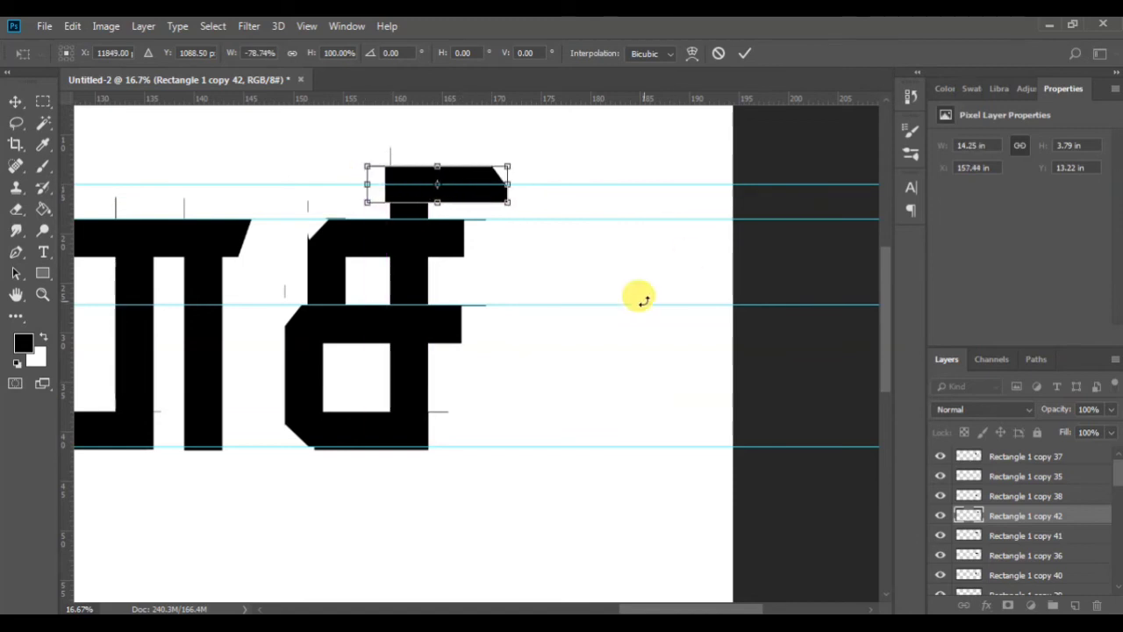
key(Return)
drag(474, 191, 477, 192)
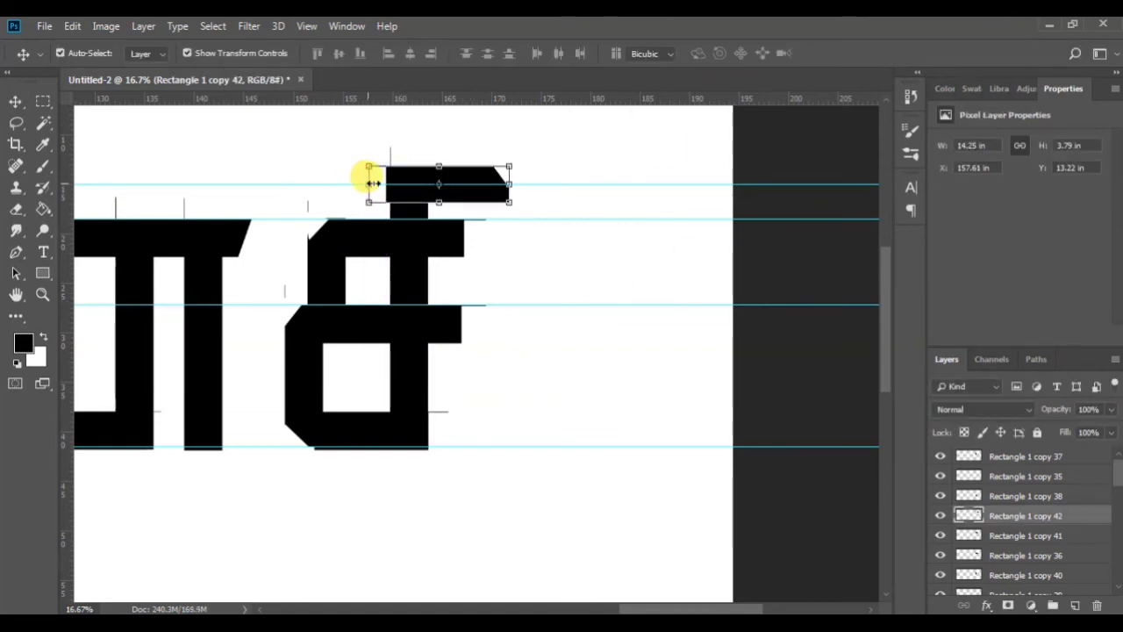
drag(372, 182, 369, 183)
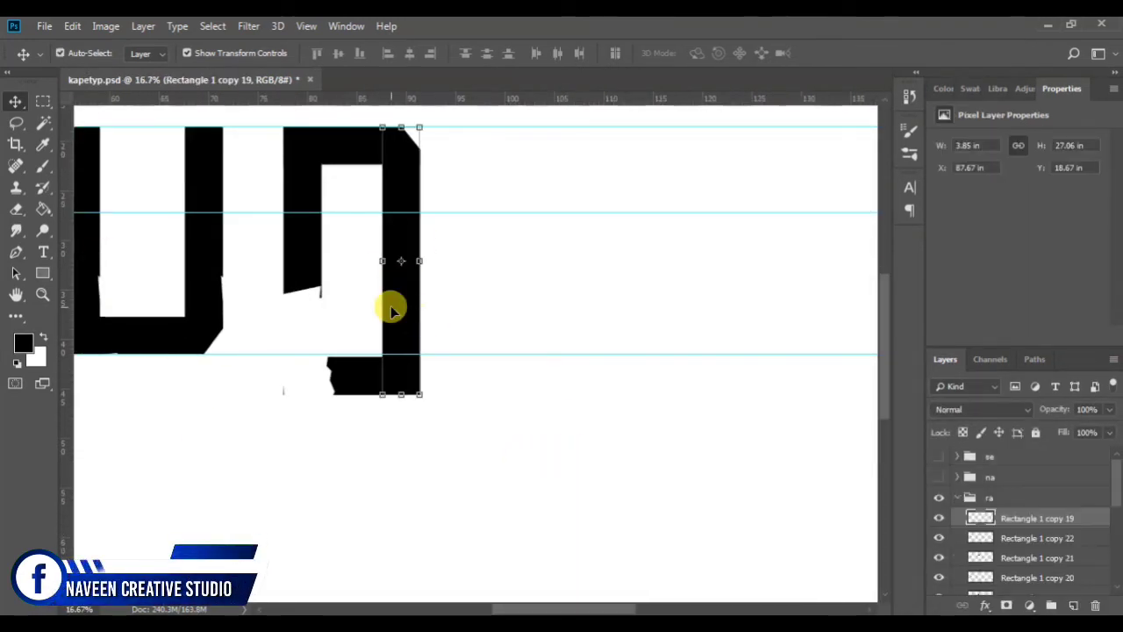
Duplicate the ra letter's right stem to about X 95.72 in, cut its top to Y 22.49 in and place a guide there
drag(389, 306, 470, 306)
key(m)
drag(454, 123, 506, 166)
key(Delete)
key(ctrl+d)
drag(264, 99, 527, 165)
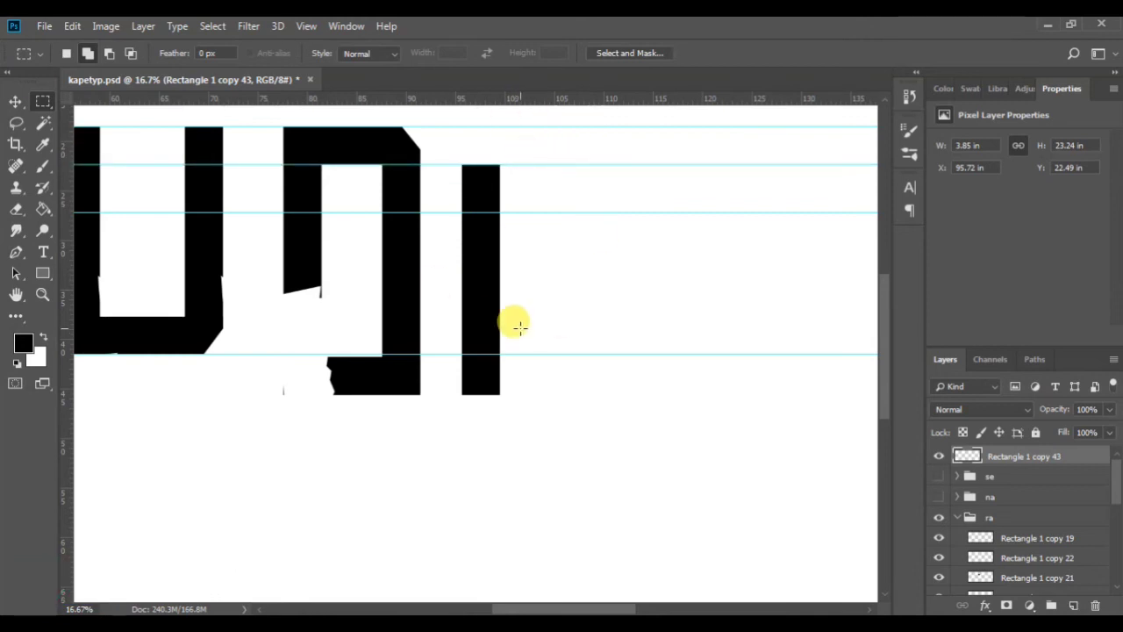
Shorten the new stem to the baseline guide, duplicate it to the right, and delete the surplus stem
click(15, 101)
drag(481, 394, 481, 355)
click(741, 52)
drag(481, 316, 588, 262)
key(Return)
click(479, 264)
key(Delete)
Duplicate a stem, turn it horizontal and fit it as a top bar about 13.76 by 3.85 in over the two stems
drag(562, 303, 660, 296)
click(532, 412)
drag(688, 254, 579, 122)
drag(597, 163, 536, 155)
key(Return)
drag(657, 146, 604, 146)
click(744, 54)
key(Return)
Slant the new top bar's right end and cut off its upper-left corner with the Pen tool
key(p)
click(586, 164)
click(604, 127)
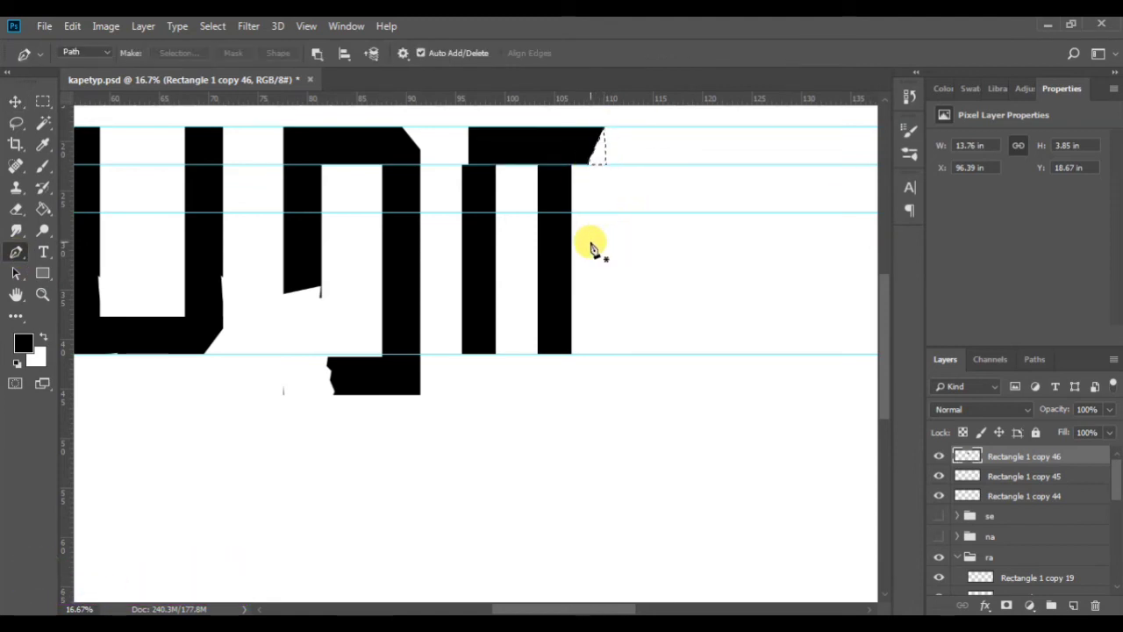
key(ctrl+z)
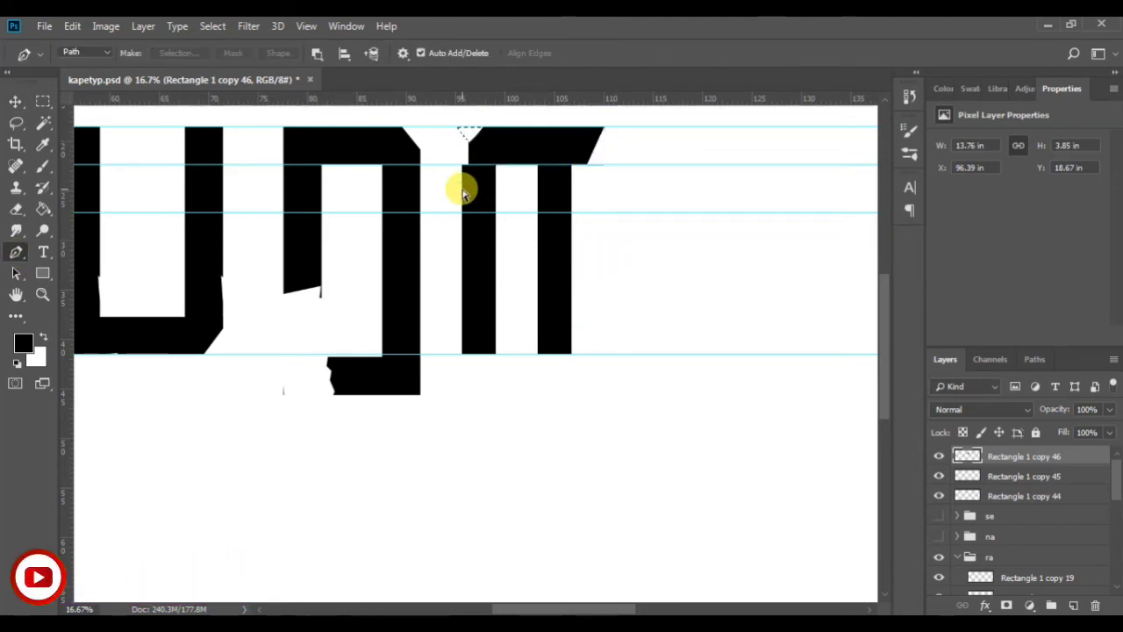
click(15, 102)
click(560, 154)
click(660, 328)
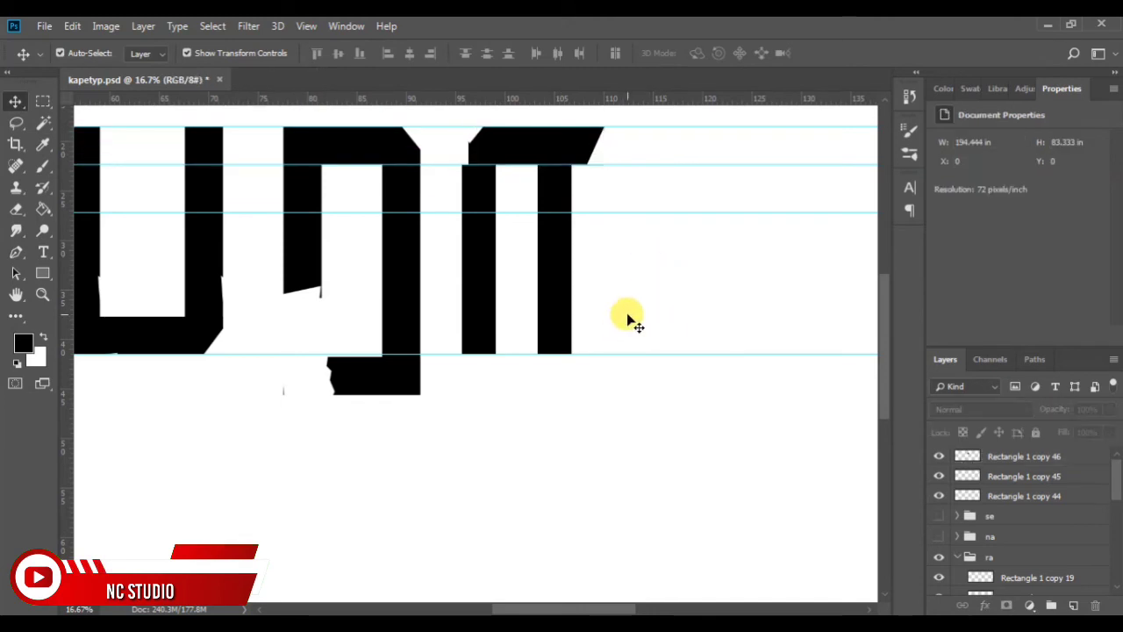
Duplicate the new letter's right stem to about X 112.93 in and shorten the copy to about 12.13 in high
click(562, 294)
drag(546, 249, 640, 249)
drag(648, 165, 648, 235)
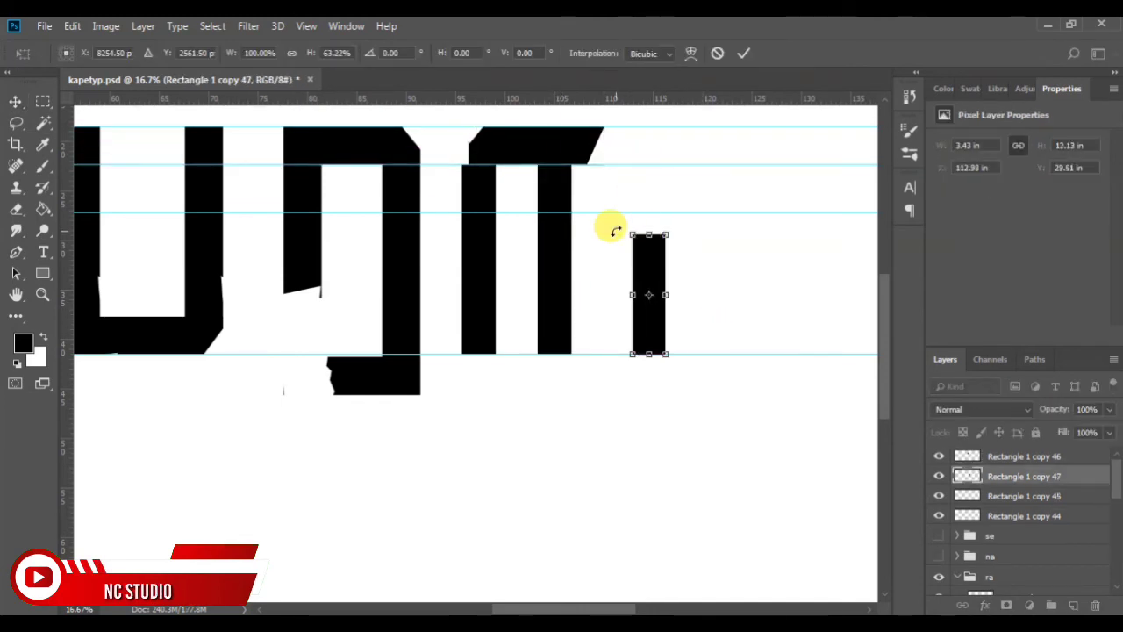
key(Return)
Place a horizontal guide at about 31.2 in and lower the short stem's top to it
click(938, 516)
key(ctrl+minus)
drag(809, 283, 816, 299)
key(ctrl+plus)
key(ctrl+plus)
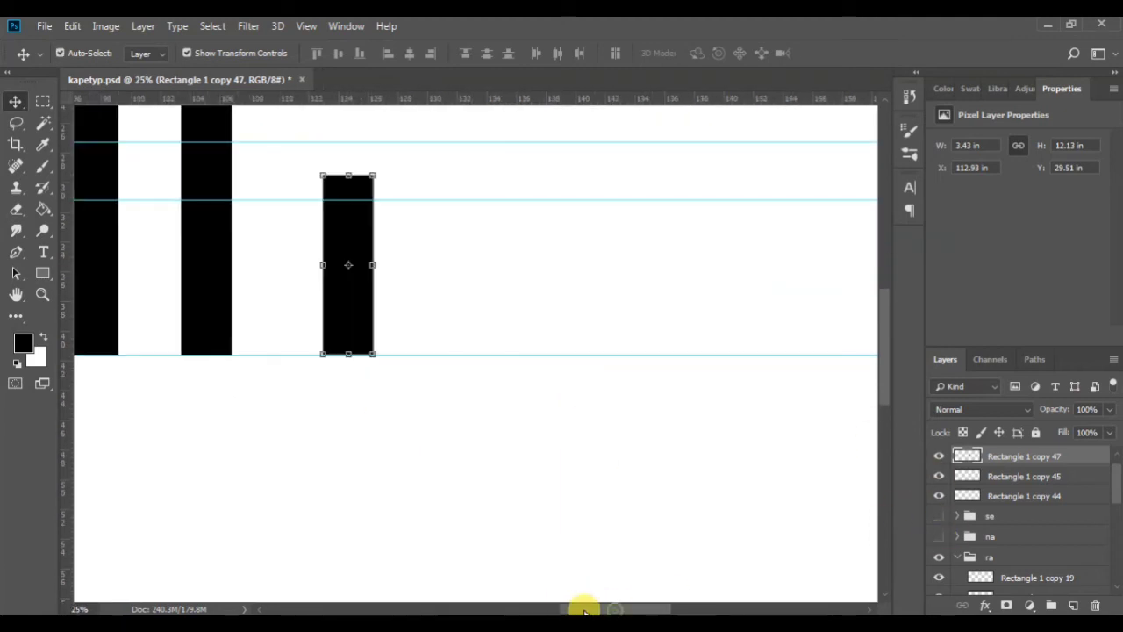
drag(509, 175, 509, 200)
key(Return)
Duplicate the short stem as a horizontal bar about 10.42 by 3.75 in, joining the tall stem to the short one at Y 27.47 in
drag(519, 249, 630, 248)
drag(615, 252, 580, 196)
drag(549, 227, 606, 297)
drag(606, 230, 469, 232)
drag(465, 232, 480, 181)
drag(471, 196, 471, 200)
key(Return)
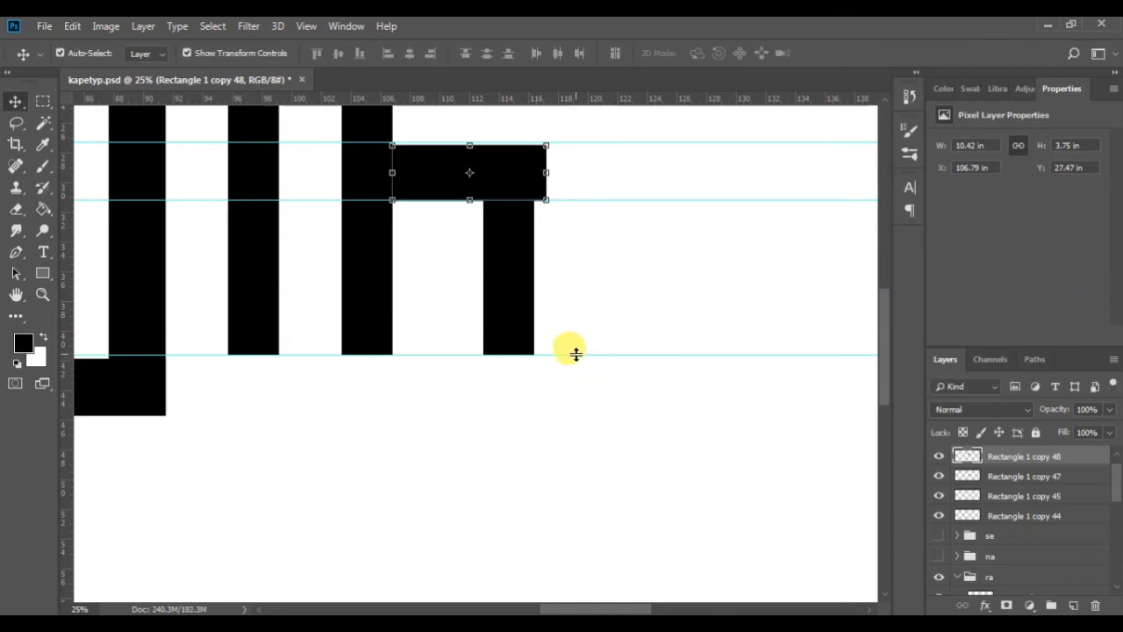
Shift the short stem to X 113.78 in and duplicate it as a bottom bar about 16.35 by 3.43 in at Y 38.21 in
drag(513, 281, 525, 277)
drag(521, 351, 522, 355)
key(Return)
drag(532, 281, 673, 368)
drag(669, 269, 652, 333)
key(Return)
Duplicate a stem at X 120.93 in, stretch it to 23 in high and widen it to 4.49 in
drag(529, 262, 642, 251)
scroll(632, 351, up, 7)
drag(628, 370, 627, 185)
click(735, 53)
scroll(439, 357, down, 2)
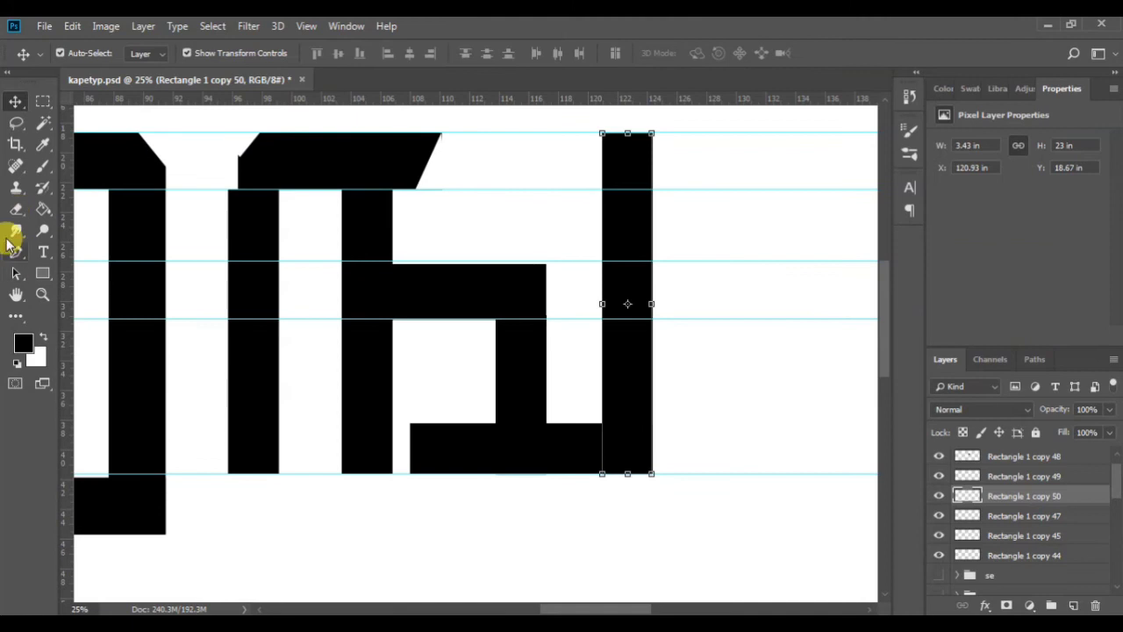
scroll(614, 386, up, 1)
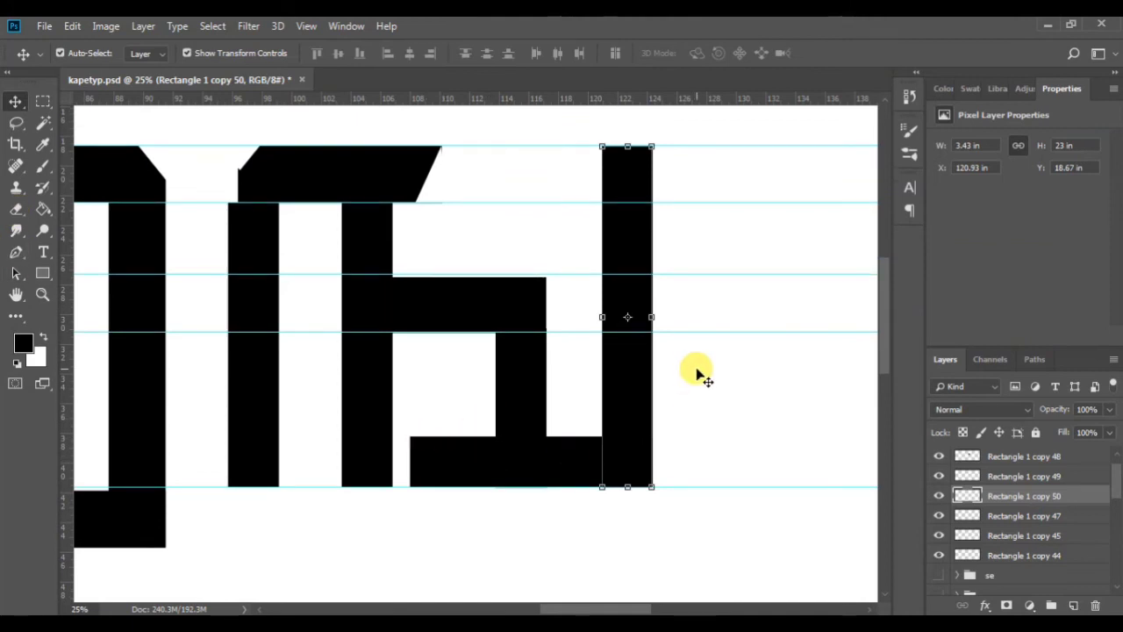
scroll(700, 302, up, 3)
drag(649, 382, 667, 381)
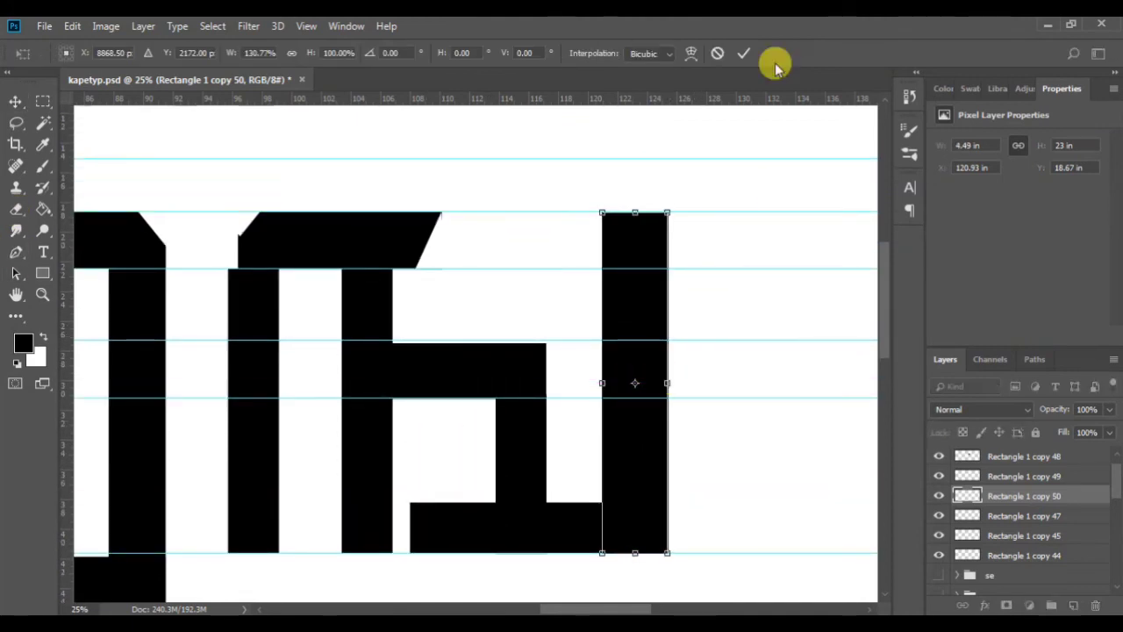
click(777, 54)
Cut the letter's right stem to a narrow body with a slanted flag top using the Pen tool, and trim the bottom bar's ends
key(p)
click(600, 232)
click(667, 213)
click(656, 235)
click(641, 551)
click(704, 553)
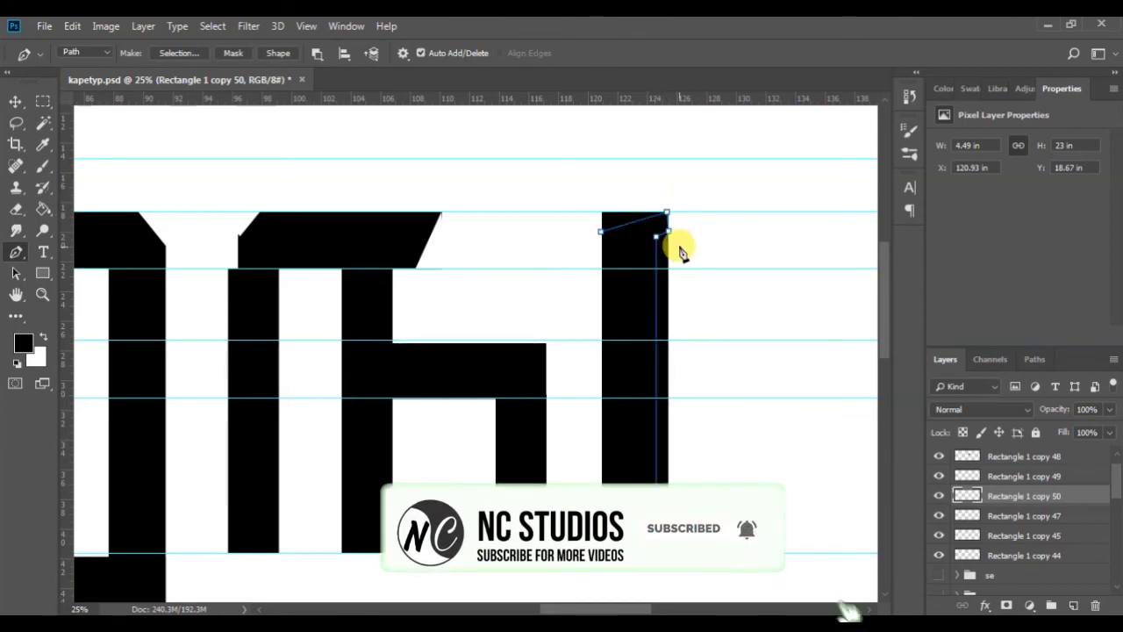
click(689, 200)
click(587, 196)
click(601, 232)
key(ctrl+Return)
key(Delete)
click(1051, 519)
click(1055, 474)
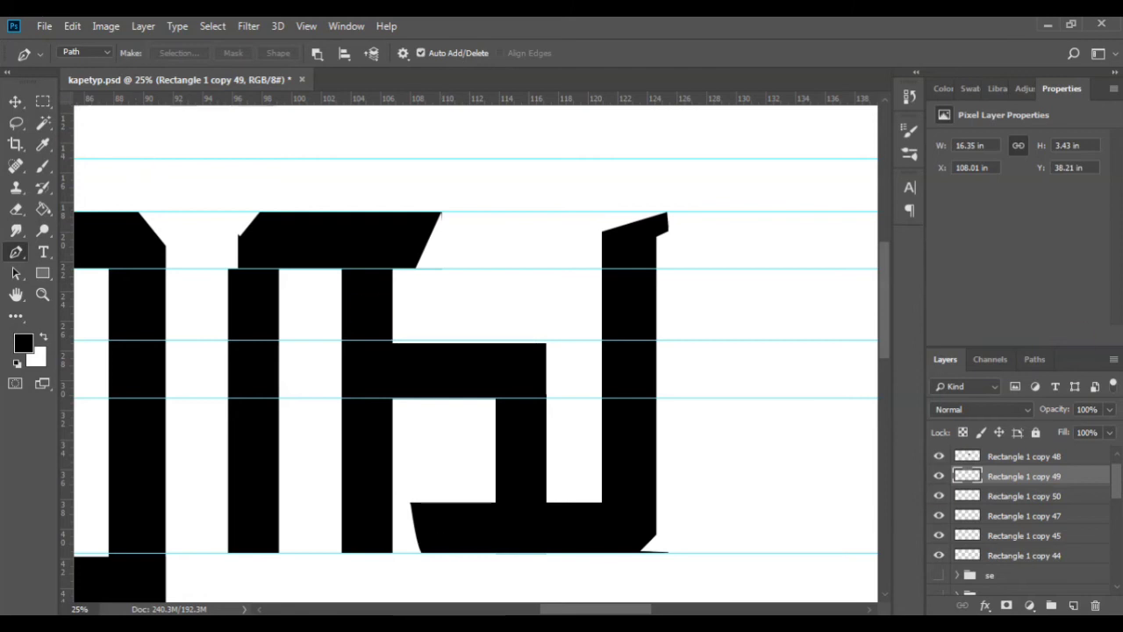
Slant off the middle bar's upper-right corner down to the short stem with the Pen tool, removing it from both overlapping layers
click(16, 102)
click(522, 457)
click(367, 395)
click(523, 372)
click(15, 252)
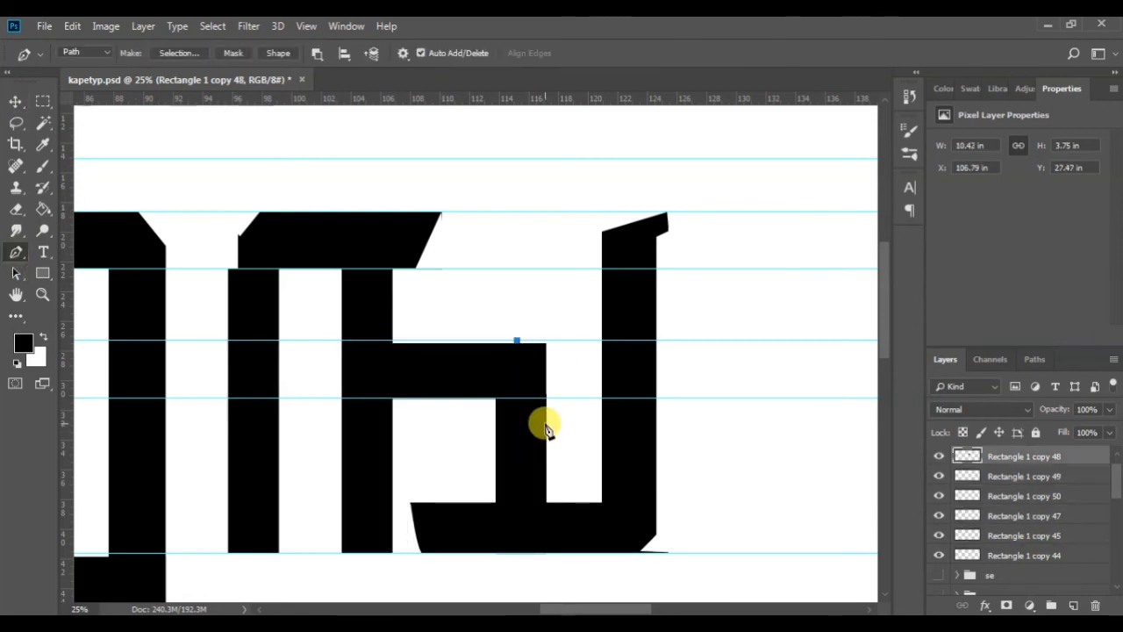
key(Delete)
click(1062, 512)
key(Delete)
key(ctrl+d)
Examine the new letter's shape beside the neighbouring letters and at its right end
key(ctrl+minus)
key(ctrl+minus)
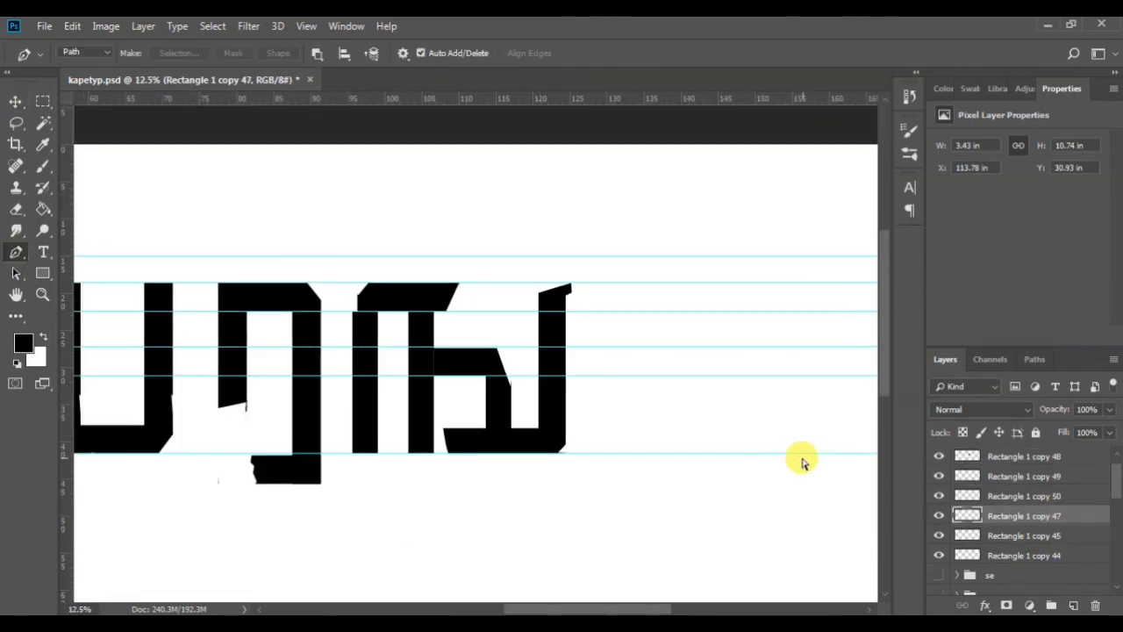
key(ctrl+minus)
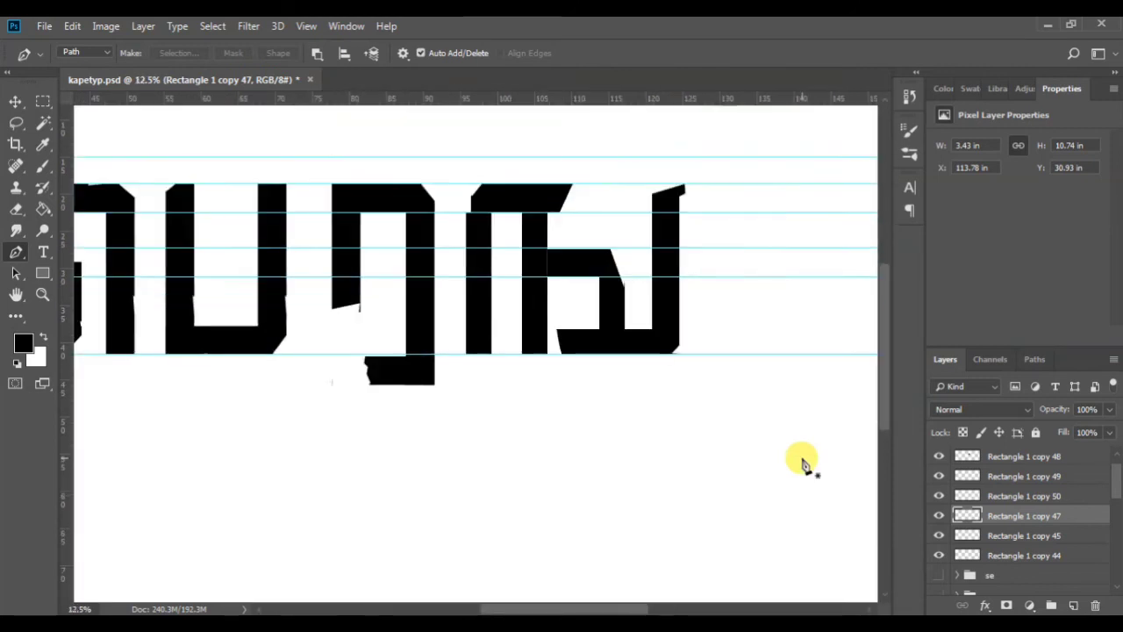
key(ctrl+minus)
key(ctrl+plus)
key(ctrl+plus)
key(ctrl+plus)
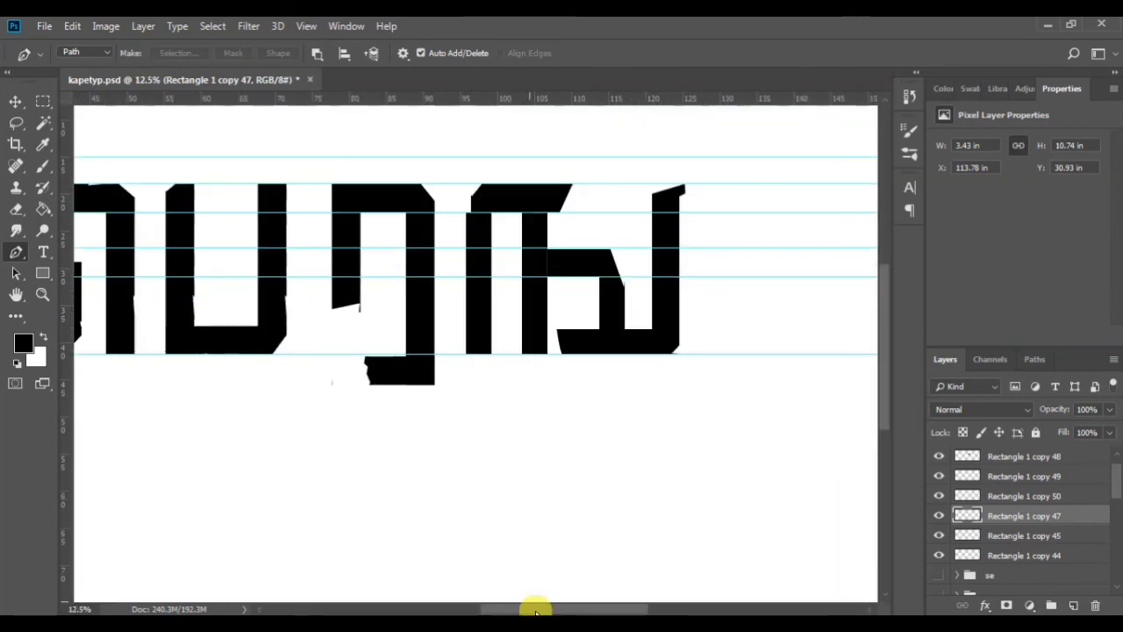
drag(536, 608, 595, 598)
key(ctrl+plus)
scroll(278, 511, up, 3)
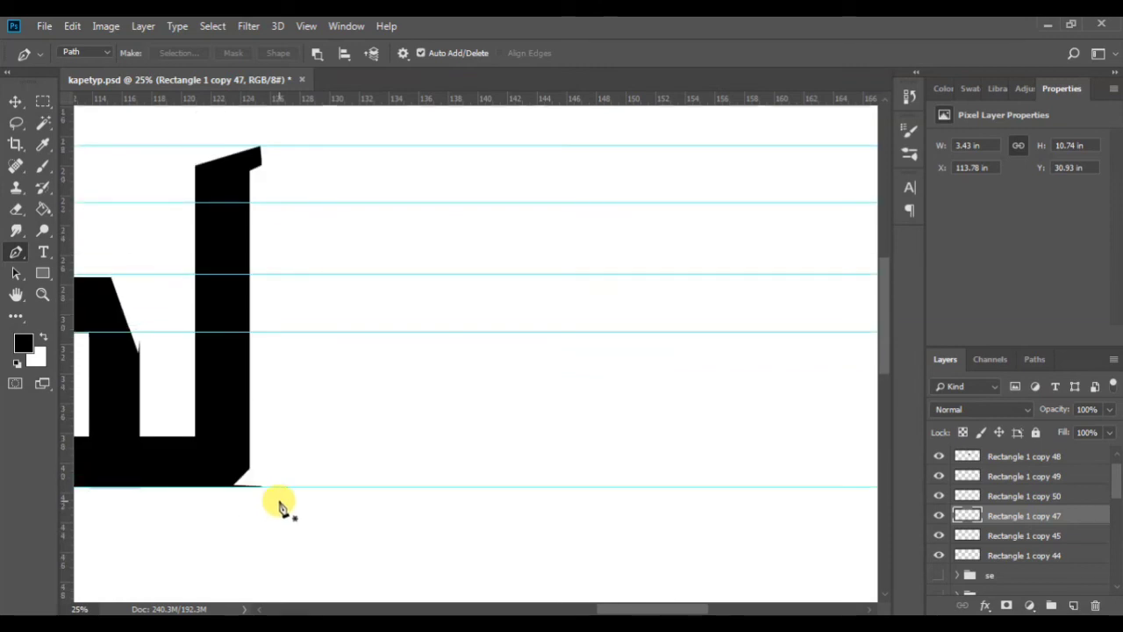
Group the new letter's rectangle layers and name the group ga
click(1023, 556)
shift+click(1023, 458)
key(ctrl+j)
scroll(1025, 539, down, 4)
click(1032, 476)
scroll(1053, 473, up, 4)
shift+click(1065, 458)
key(ctrl+g)
double_click(1002, 460)
text(ga)
key(Return)
Duplicate the right stem of ra to about X 131.56 in and move the copy above the ga group
key(ctrl+minus)
key(ctrl+minus)
key(ctrl+minus)
key(ctrl+minus)
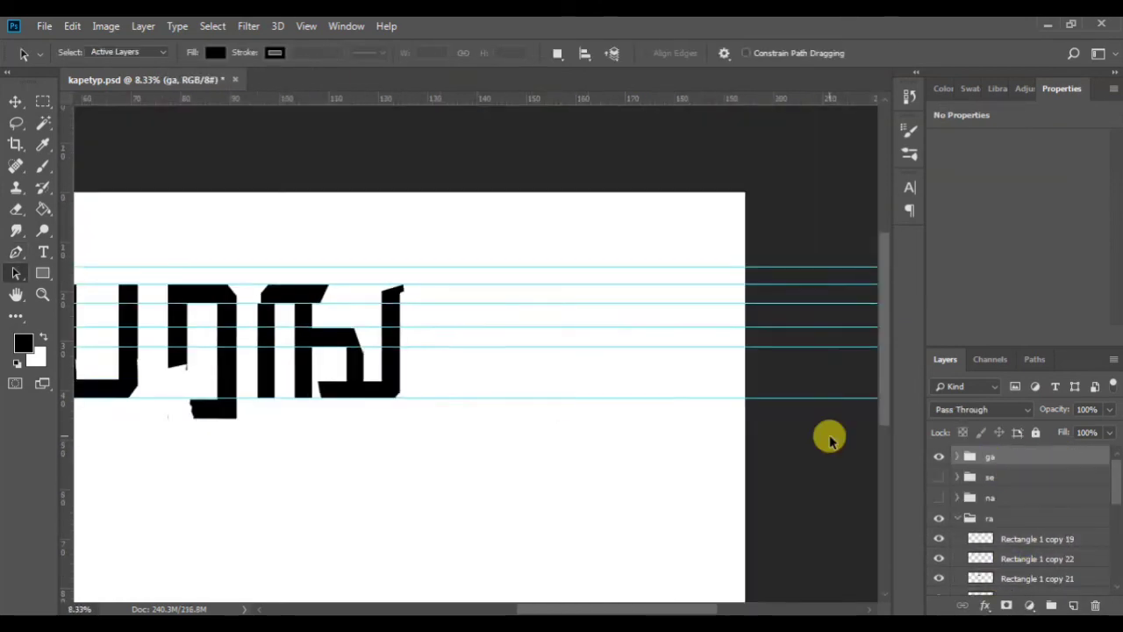
key(ctrl+plus)
click(23, 104)
click(1037, 539)
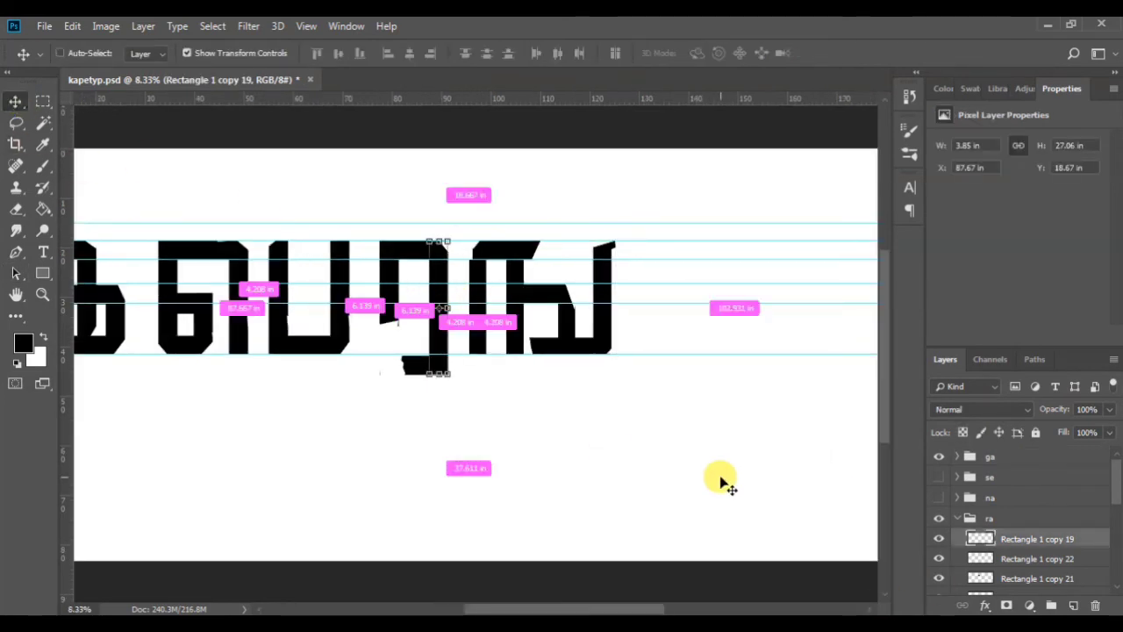
key(ctrl+j)
drag(442, 289, 660, 289)
drag(1035, 539, 1024, 455)
key(ctrl+plus)
drag(618, 607, 688, 607)
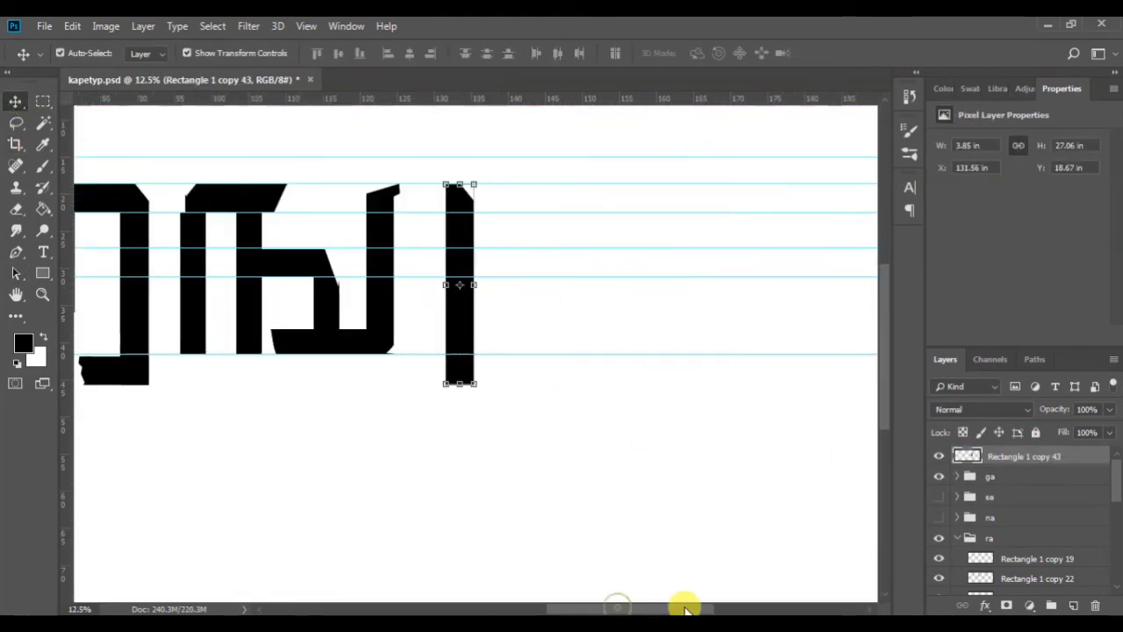
Delete the copied stem's cut-corner top and resize the stem to 23 in high between the letter guides
key(m)
drag(401, 182, 446, 216)
key(Delete)
click(18, 104)
key(ctrl+d)
drag(419, 334, 418, 305)
drag(421, 356, 482, 325)
click(744, 51)
Duplicate the stem as a middle stem, a right stem and a bottom bar about 20.26 by 3.85 in
key(ctrl+j)
key(ctrl+j)
click(539, 318)
key(ctrl+j)
drag(545, 226, 636, 230)
drag(680, 264, 622, 430)
drag(671, 268, 540, 344)
drag(576, 344, 528, 194)
click(744, 53)
Duplicate a bar as the top bar joining the new letter's middle and right stems
key(ctrl+j)
drag(405, 194, 466, 194)
click(744, 52)
click(655, 457)
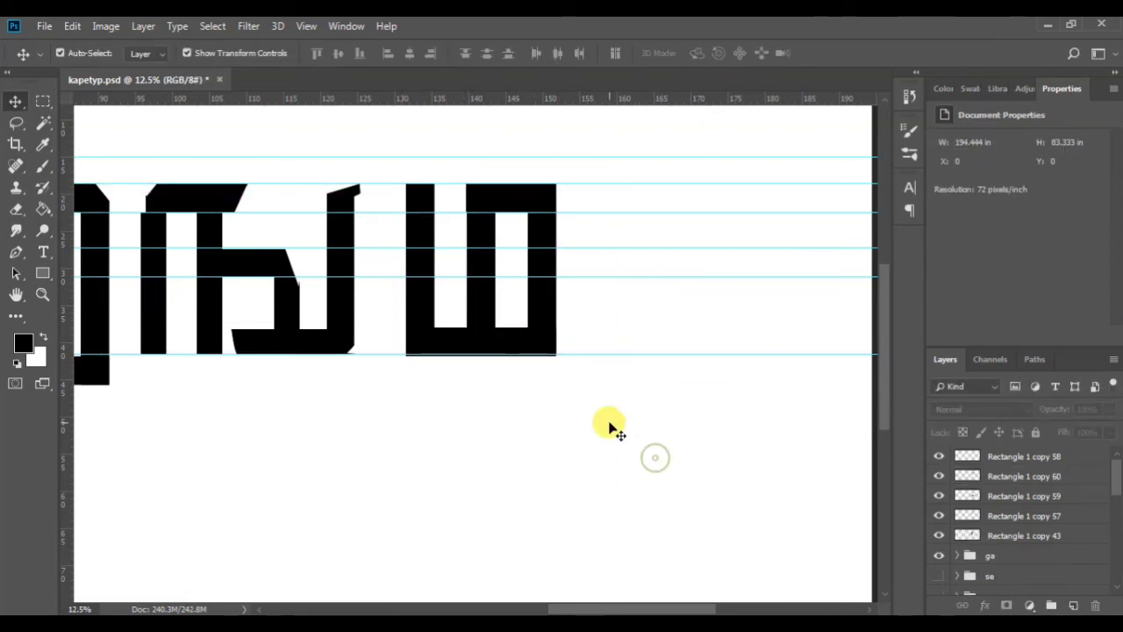
Align the top bar's left end with the middle stem and cut the left stem's top corners with the Pen tool
click(16, 252)
scroll(417, 194, up, 1)
click(992, 463)
click(1053, 479)
click(16, 100)
drag(463, 225, 465, 221)
click(744, 52)
click(433, 292)
key(p)
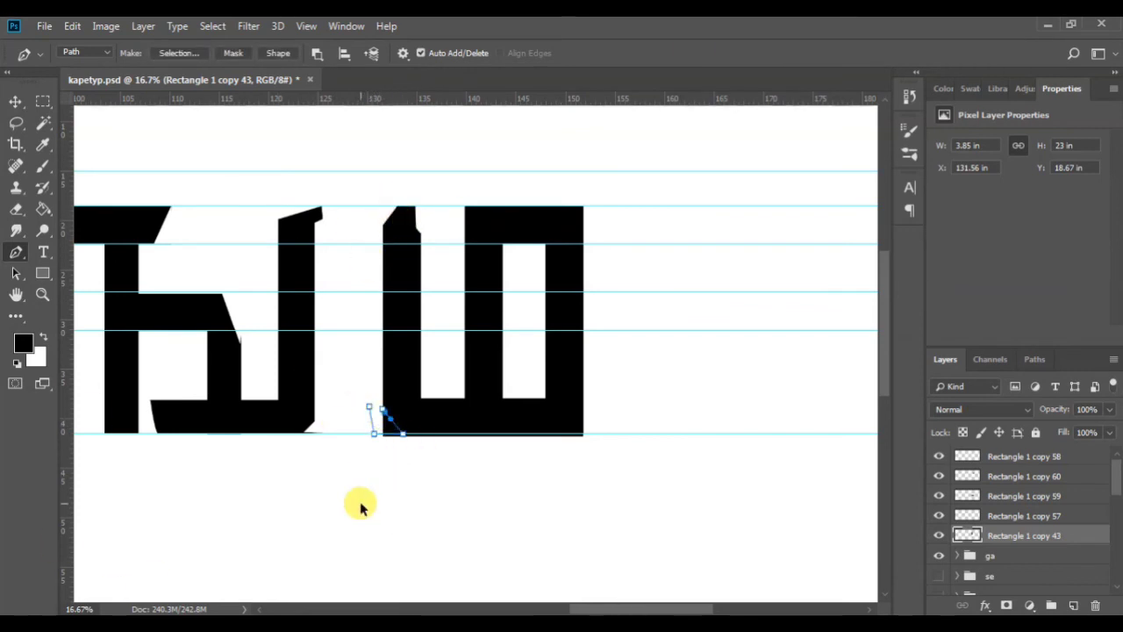
Raise the bottom bar to Y 37.79 in and cut off the letter's lower-left corner with the Pen tool
click(566, 416)
drag(537, 427, 537, 423)
click(563, 479)
click(566, 416)
click(526, 419)
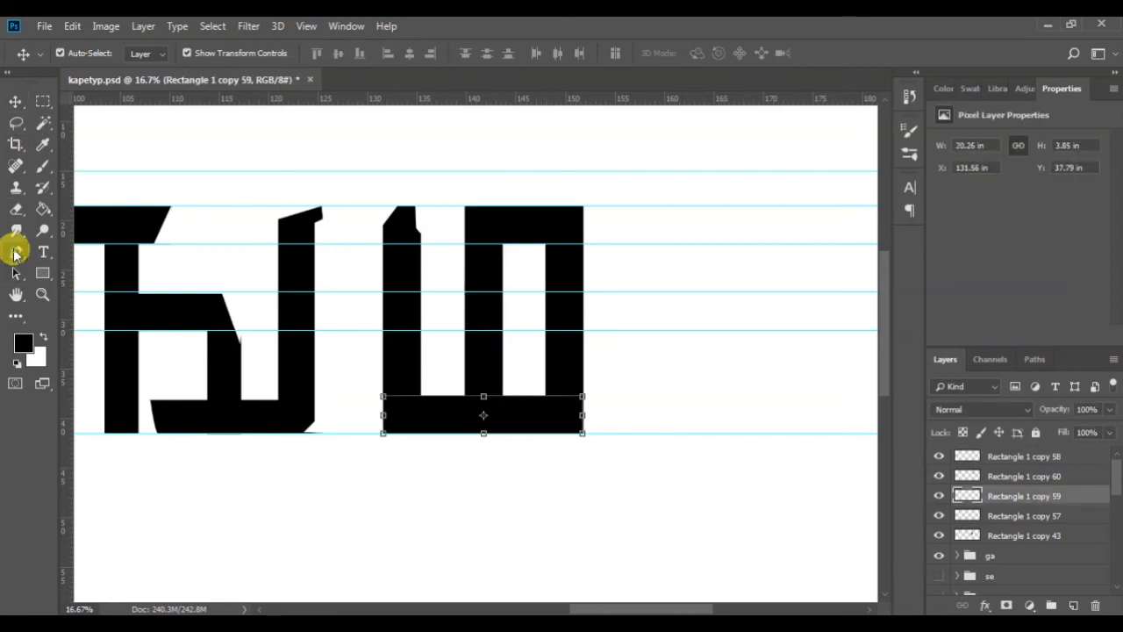
click(14, 252)
click(383, 412)
click(399, 433)
click(1036, 535)
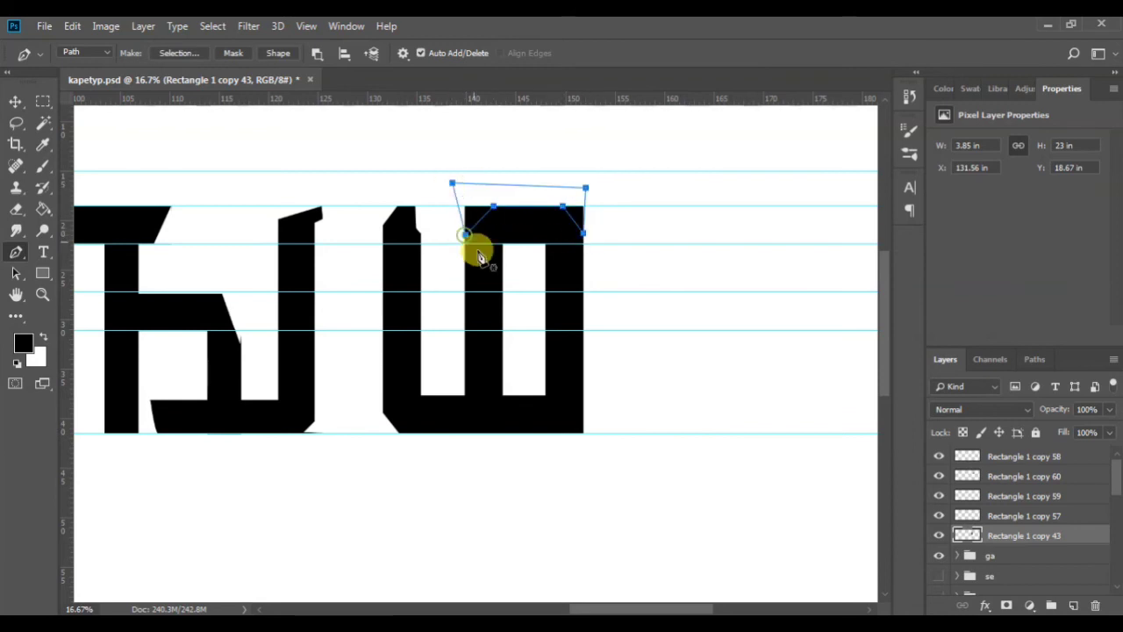
Cut off both corners above the letter's middle and right stems with the Pen tool, deleting them from each overlapping layer
click(1044, 459)
key(Delete)
click(1046, 479)
click(1048, 496)
click(1051, 518)
click(1052, 535)
click(1055, 478)
click(1061, 498)
click(1059, 516)
click(1059, 535)
click(1057, 518)
key(Delete)
key(ctrl+d)
key(ctrl+minus)
key(ctrl+minus)
key(ctrl+minus)
key(ctrl+minus)
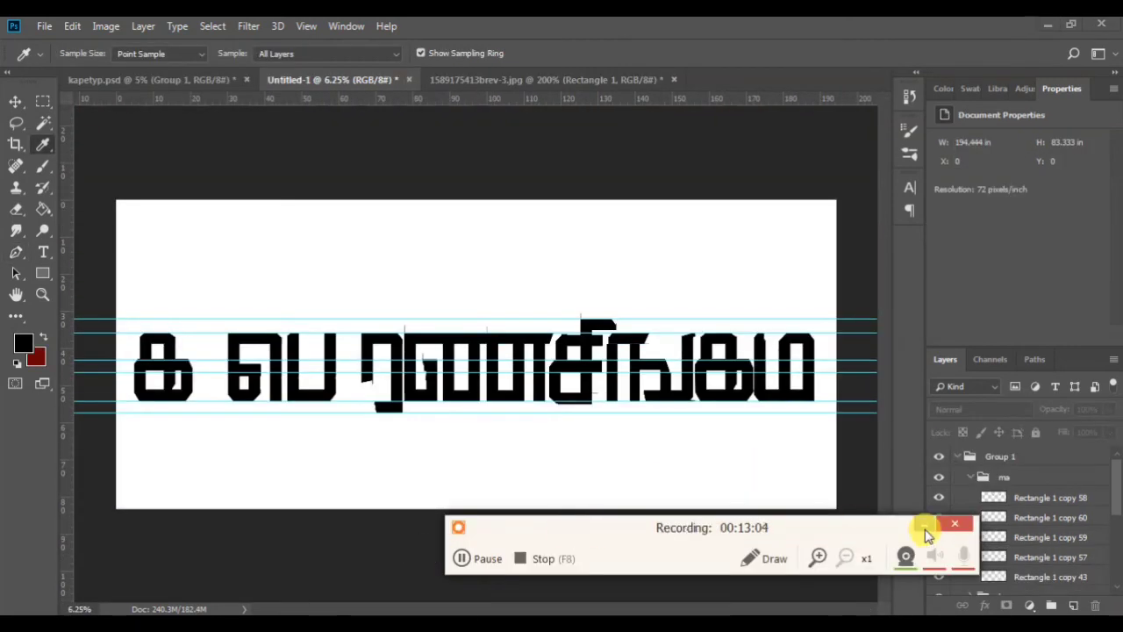
Try to draw a slanted line as a slash between the first two letters in Untitled-1
key(ctrl+plus)
key(ctrl+plus)
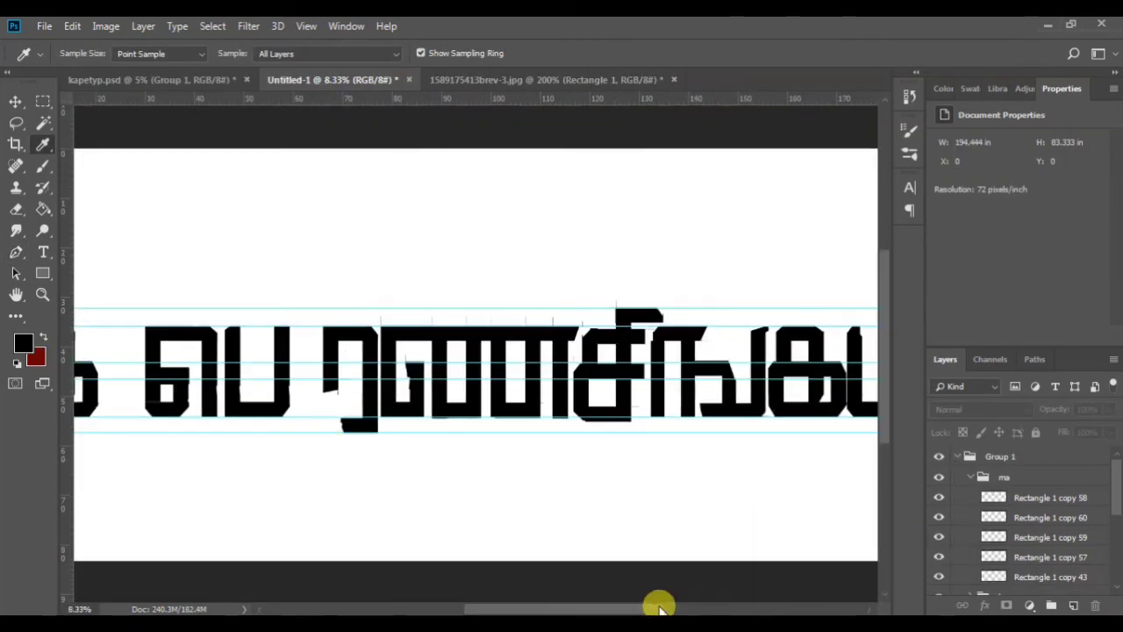
click(43, 274)
click(114, 338)
drag(345, 326, 316, 417)
click(303, 53)
click(313, 104)
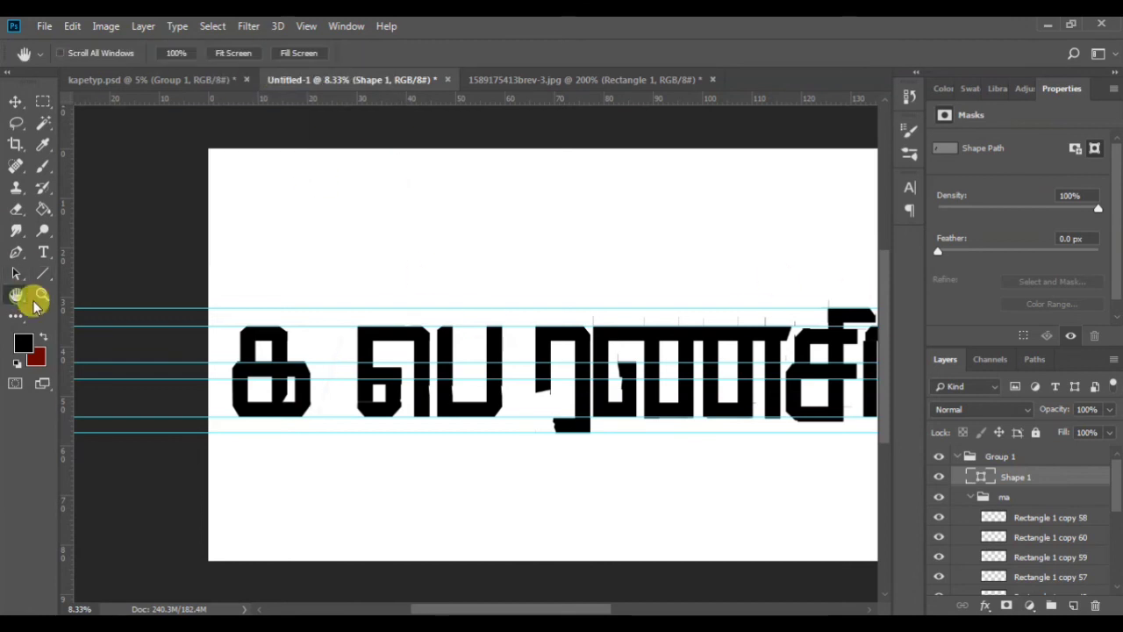
key(ctrl+plus)
double_click(987, 476)
click(880, 325)
key(Delete)
Try to draw a rectangle for the slash between the first two letters
right_click(43, 273)
click(118, 274)
mouse_move(224, 335)
mouse_down()
mouse_move(261, 304)
mouse_move(267, 361)
mouse_up()
click(702, 231)
key(Escape)
key(Delete)
Draw a thin black rectangle between the first two letters and tilt it into a slash spanning the letter height
click(1001, 460)
click(1004, 477)
mouse_move(250, 312)
mouse_down()
mouse_move(255, 450)
mouse_move(251, 441)
mouse_move(225, 455)
mouse_up()
key(v)
key(ctrl+t)
click(745, 53)
Draw a black circle about 232 px wide and place it on the baseline before the ra letter as a full stop
mouse_move(518, 608)
mouse_down()
mouse_move(566, 608)
mouse_move(543, 608)
mouse_up()
right_click(42, 273)
click(123, 310)
mouse_move(424, 427)
mouse_down()
mouse_move(451, 453)
mouse_move(430, 431)
mouse_up()
key(ctrl+t)
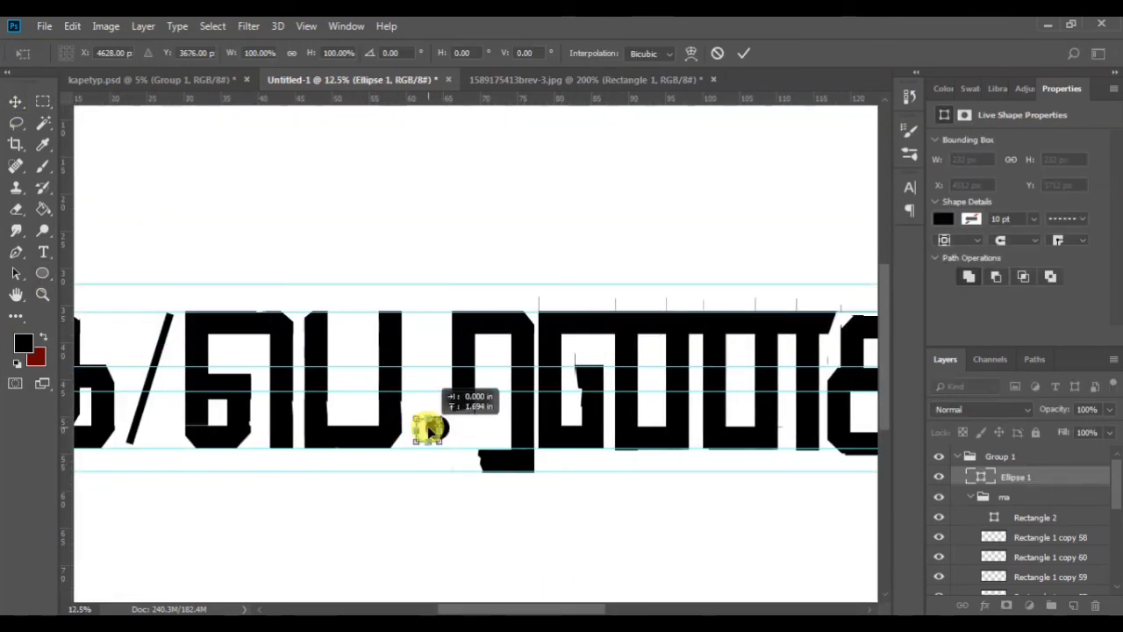
click(744, 52)
Add a black dot about 272 px wide above each of the nga and ma letters and nudge the nga dot up
drag(545, 609, 656, 608)
click(42, 272)
mouse_move(501, 284)
mouse_down()
mouse_move(530, 327)
mouse_move(581, 301)
mouse_move(785, 299)
mouse_move(782, 289)
mouse_up()
key(ctrl+j)
key(v)
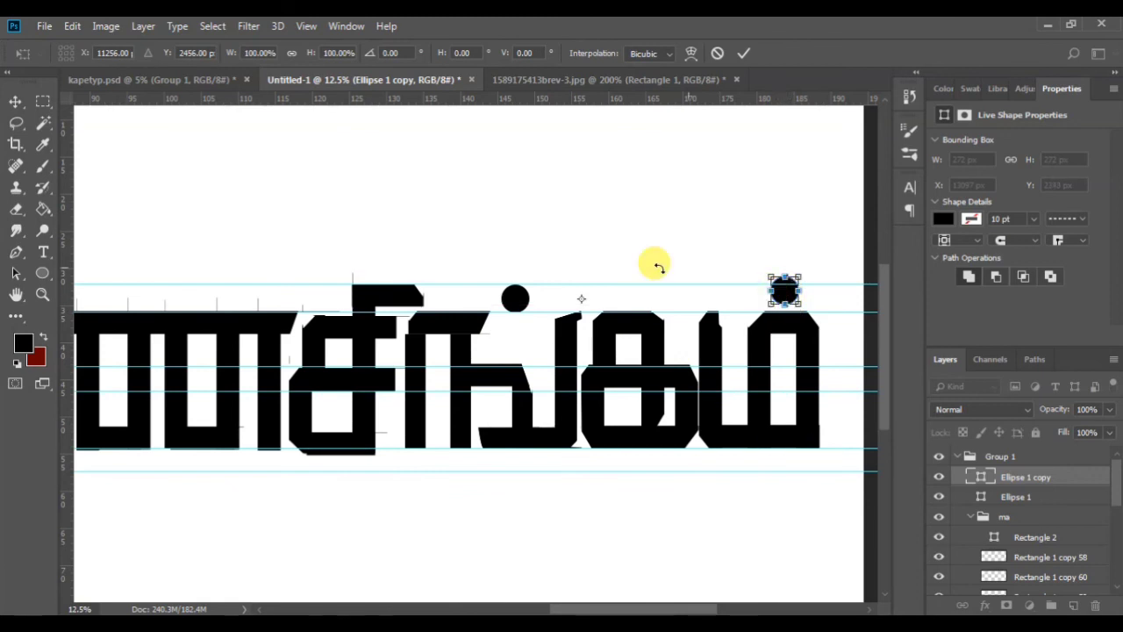
click(516, 301)
mouse_move(517, 302)
mouse_down()
mouse_move(518, 271)
mouse_move(521, 292)
mouse_up()
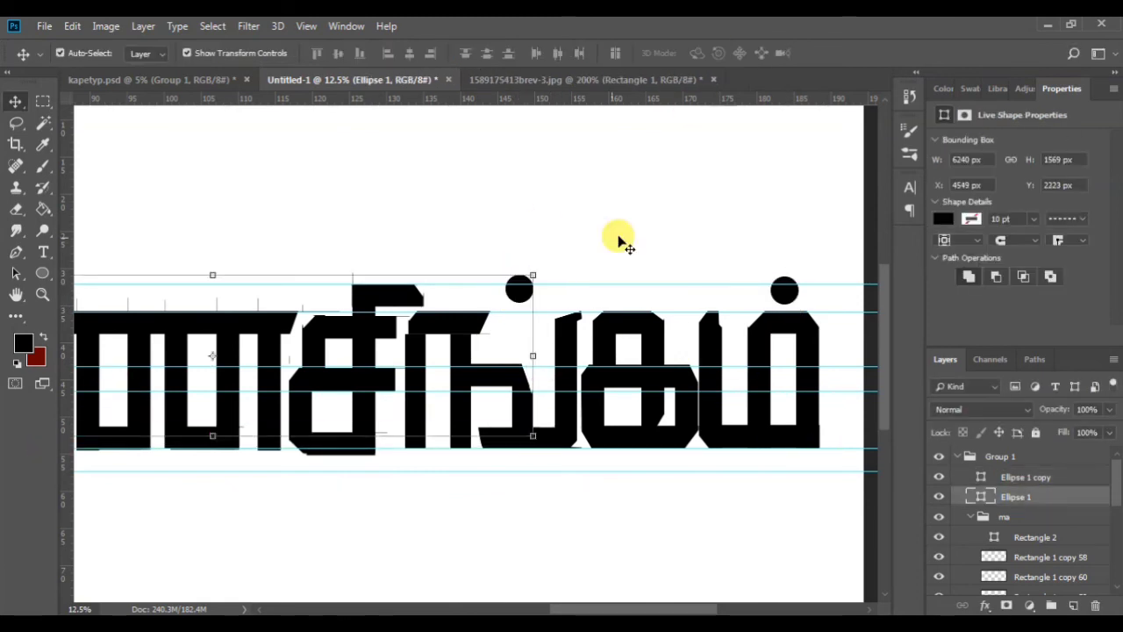
Move the slash's Rectangle 2 layer out of the ma group to sit directly beneath the two ellipse layers
click(620, 239)
key(ctrl+minus)
click(1003, 517)
click(1025, 478)
shift+click(1042, 517)
scroll(1044, 520, down, 2)
scroll(1044, 518, up, 2)
click(861, 564)
click(1034, 478)
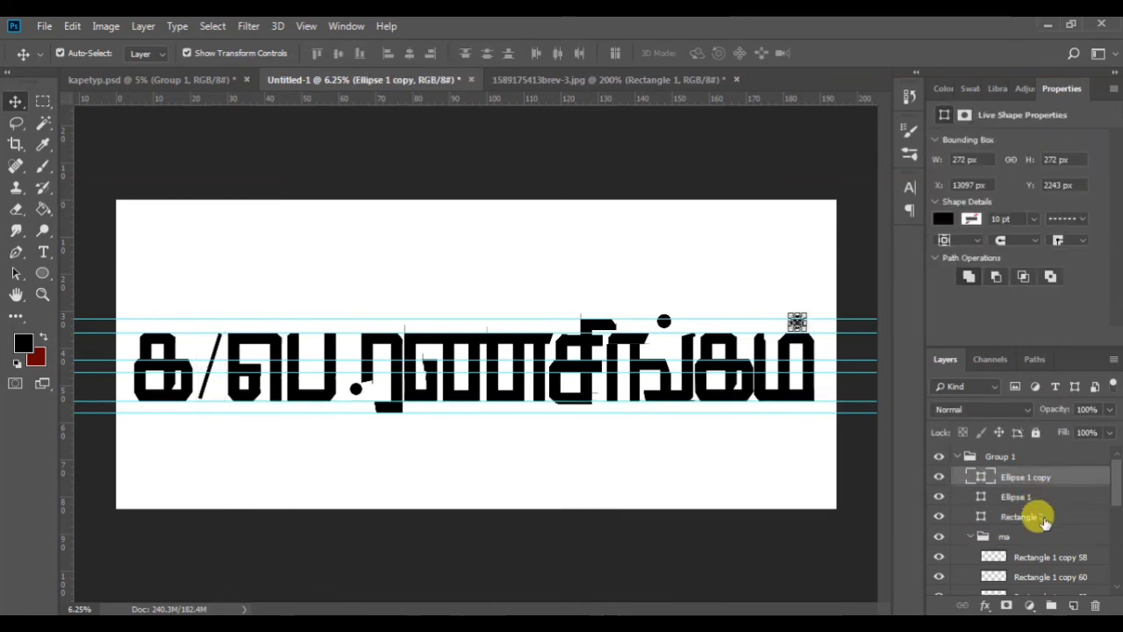
Group the two ellipse layers with the slash layer, name the group dot, collapse the ma group and select Group 1
shift+click(1043, 517)
key(ctrl+g)
double_click(1013, 478)
text(dot)
key(Return)
click(1035, 458)
click(970, 497)
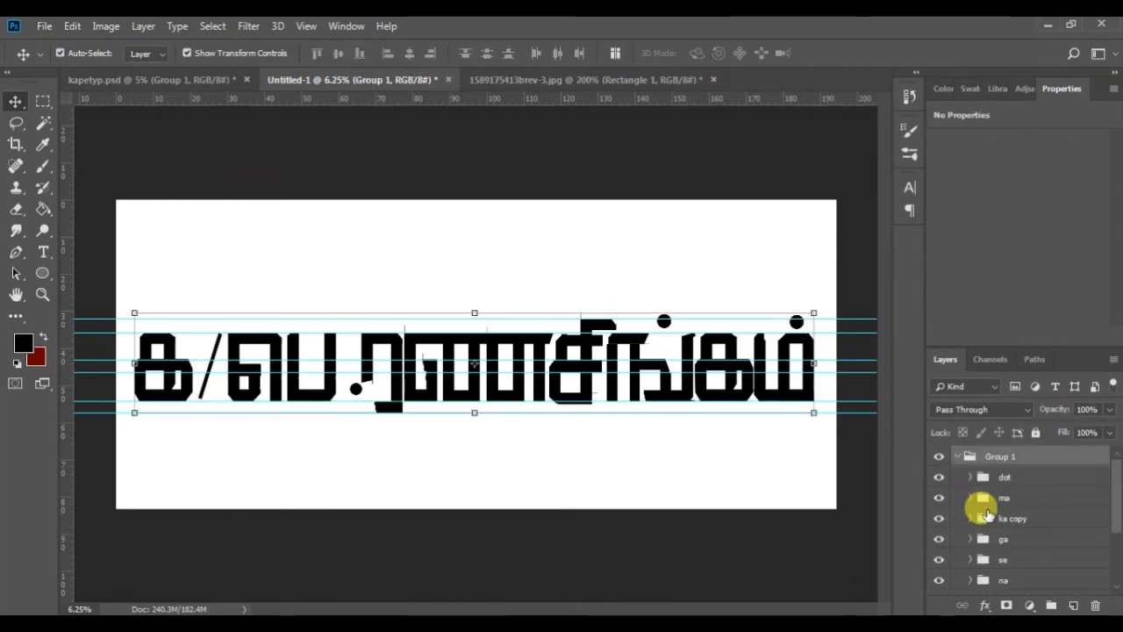
key(ctrl+plus)
scroll(1016, 549, down, 4)
click(1011, 487)
key(ctrl+plus)
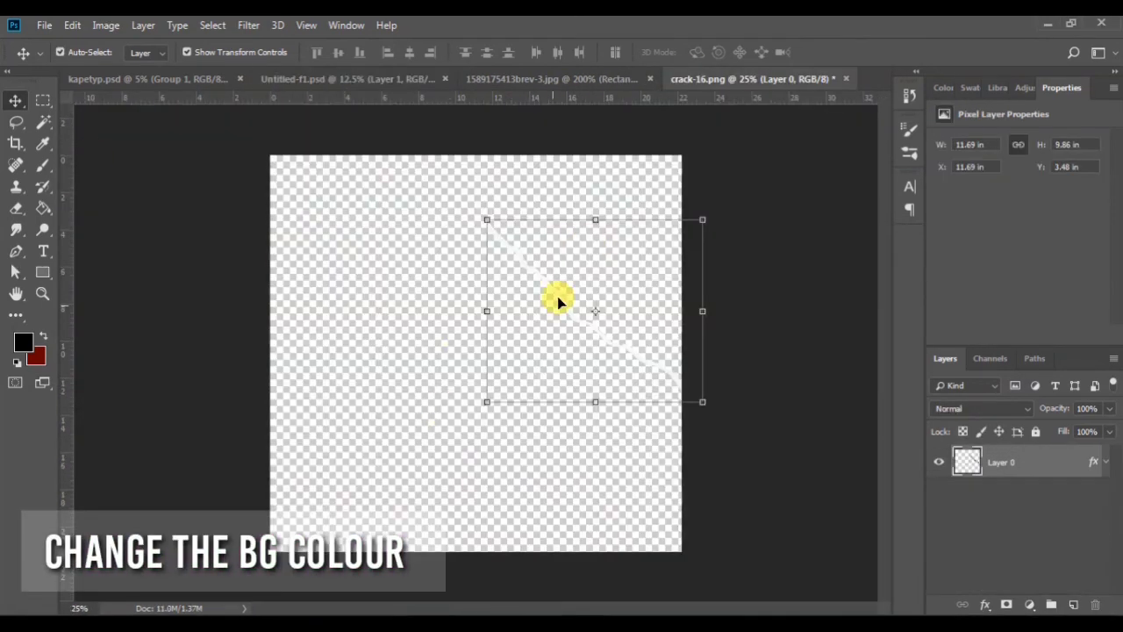
Place the crack from crack-16.png over the middle letters in Untitled-f1.psd and rotate it by about -44 degrees
drag(556, 296, 532, 325)
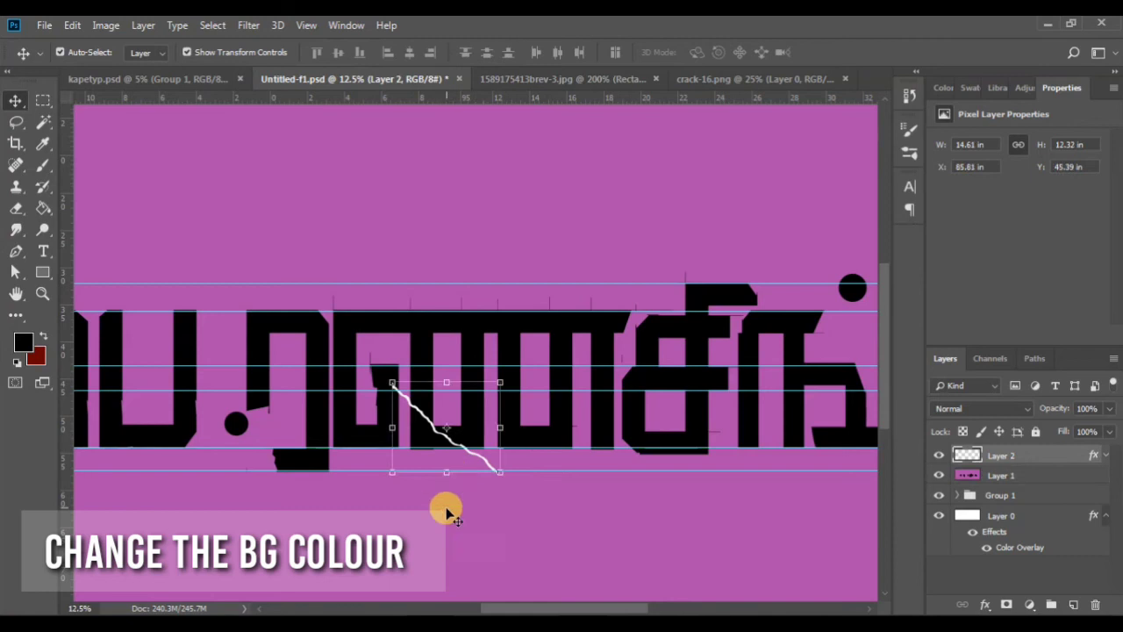
click(1013, 456)
key(ctrl+t)
drag(443, 484, 453, 477)
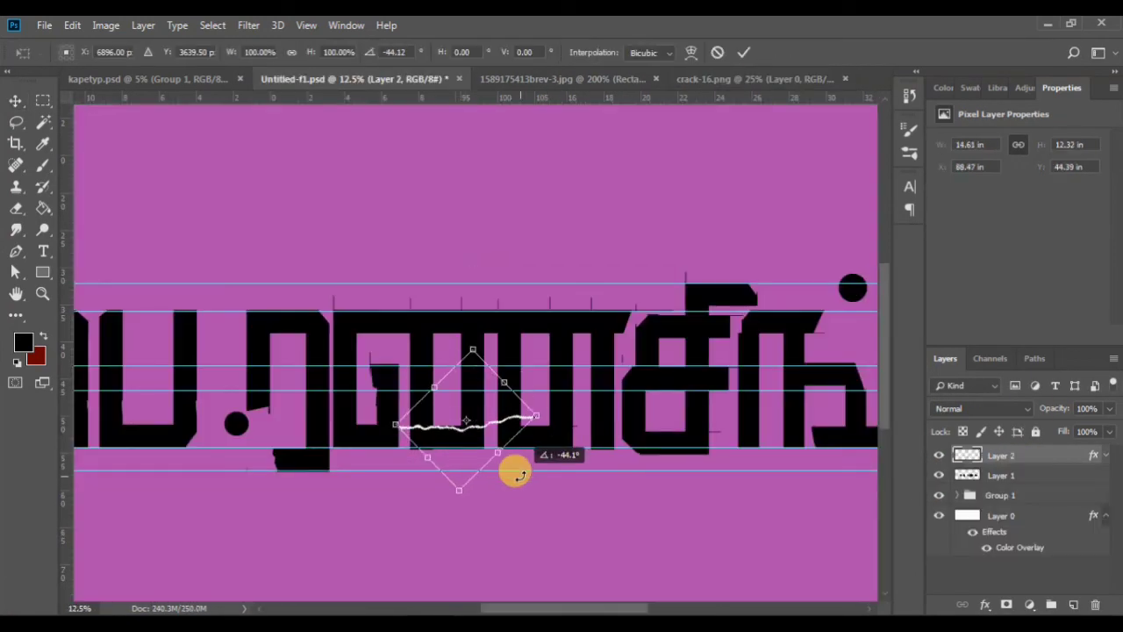
Enlarge the crack to about 241% by 260%, rotated about -53 degrees, so it runs diagonally across the middle letters
drag(514, 469, 586, 481)
drag(437, 445, 428, 419)
drag(640, 327, 646, 360)
drag(489, 423, 479, 397)
mouse_move(450, 188)
mouse_down()
mouse_move(462, 188)
mouse_move(450, 189)
mouse_up()
drag(491, 386, 495, 399)
drag(648, 351, 646, 358)
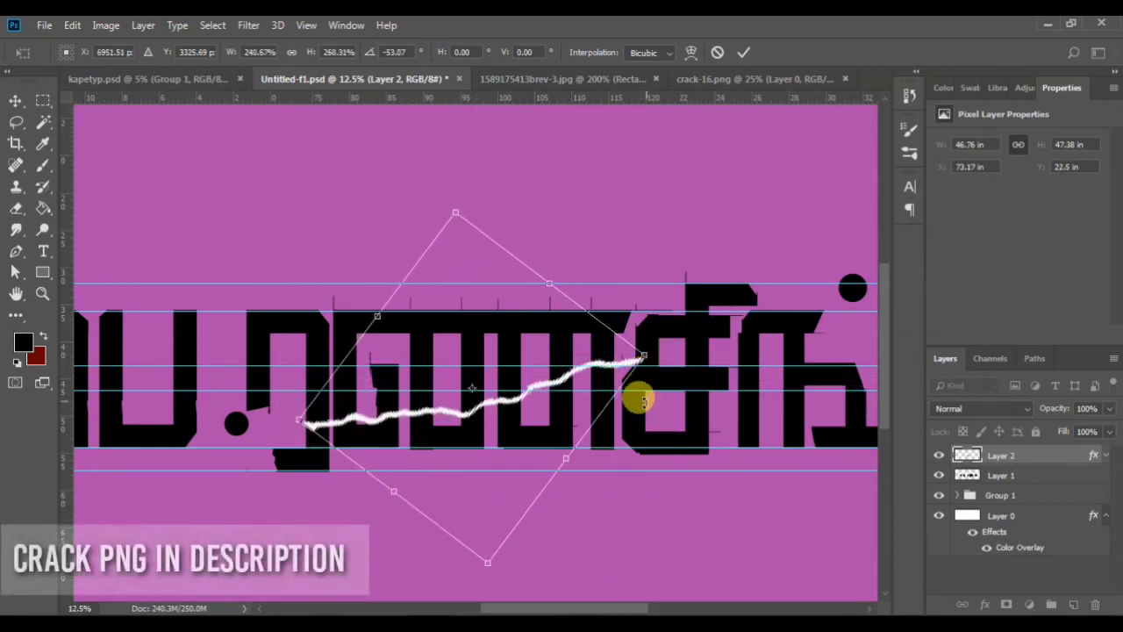
key(Return)
Cut the crack shape out of the lettering on Layer 1 using the Magic Wand, and clear the selection
right_click(1012, 458)
click(790, 472)
key(w)
key(Delete)
key(ctrl+d)
key(ctrl+minus)
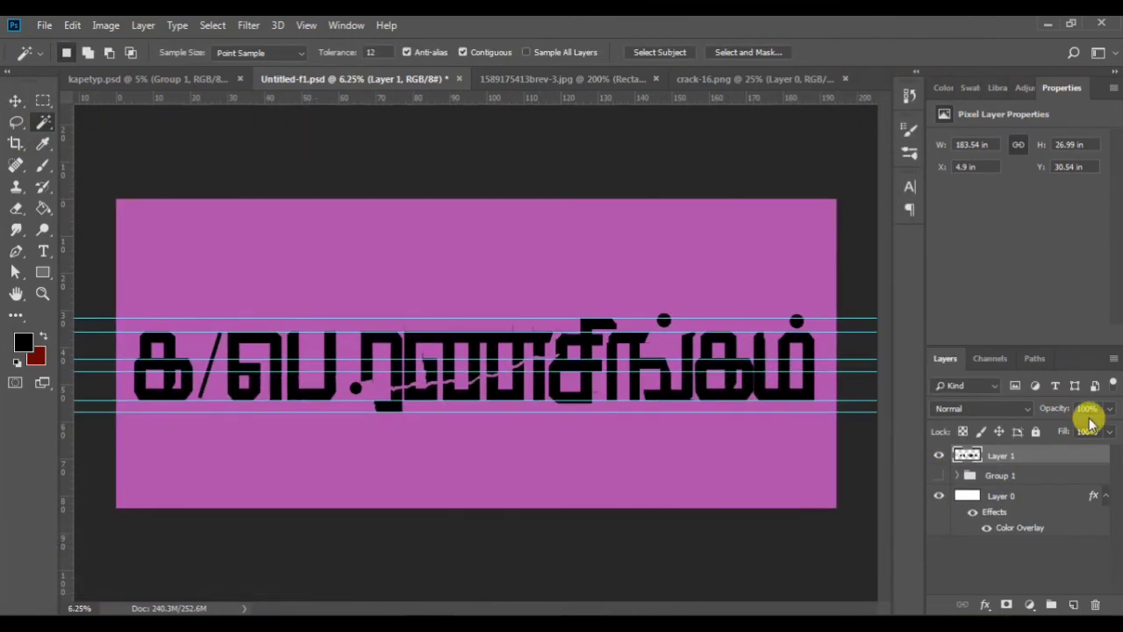
click(564, 79)
key(i)
click(320, 79)
right_click(1097, 525)
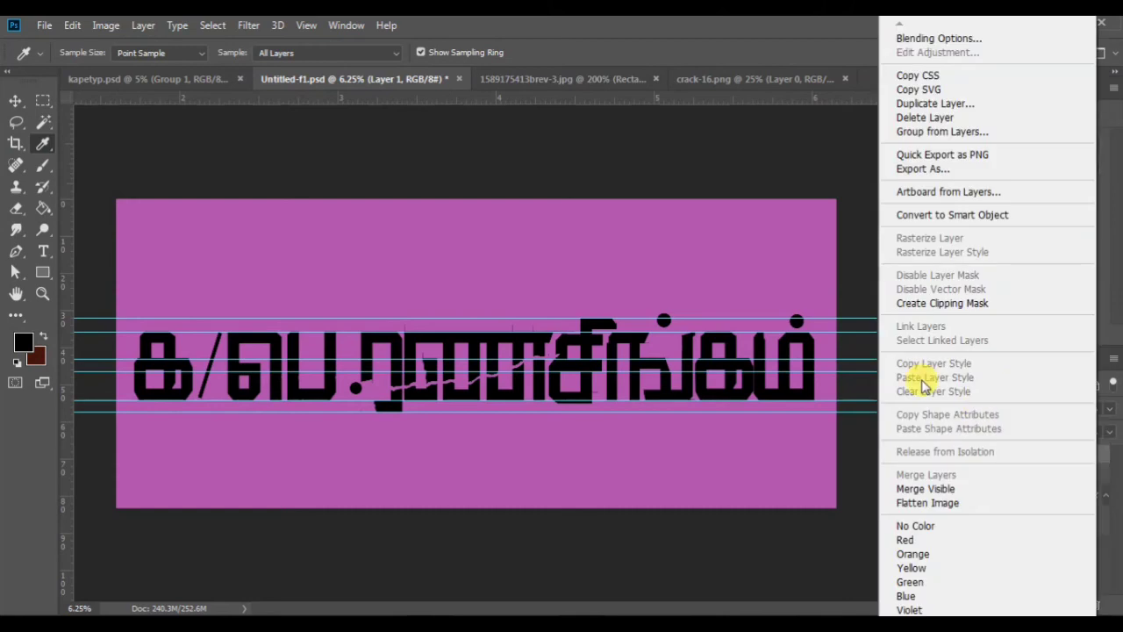
click(946, 38)
click(536, 369)
click(882, 204)
click(36, 356)
key(Return)
key(Return)
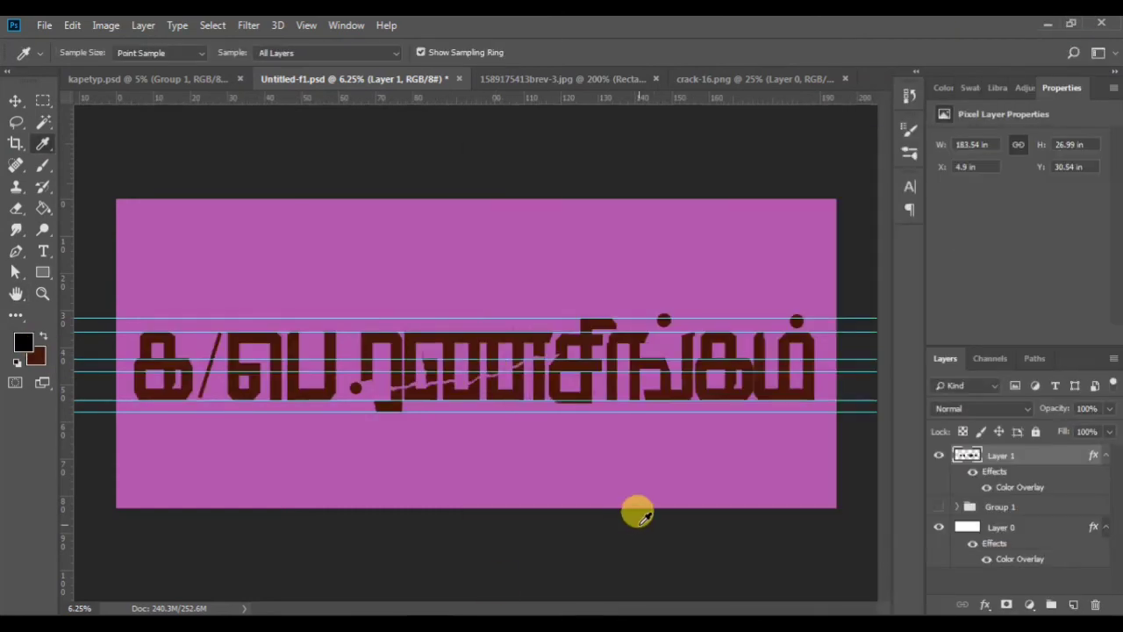
Add a new layer clipped to the lettering and sample the red swatch as the brush colour
right_click(1024, 608)
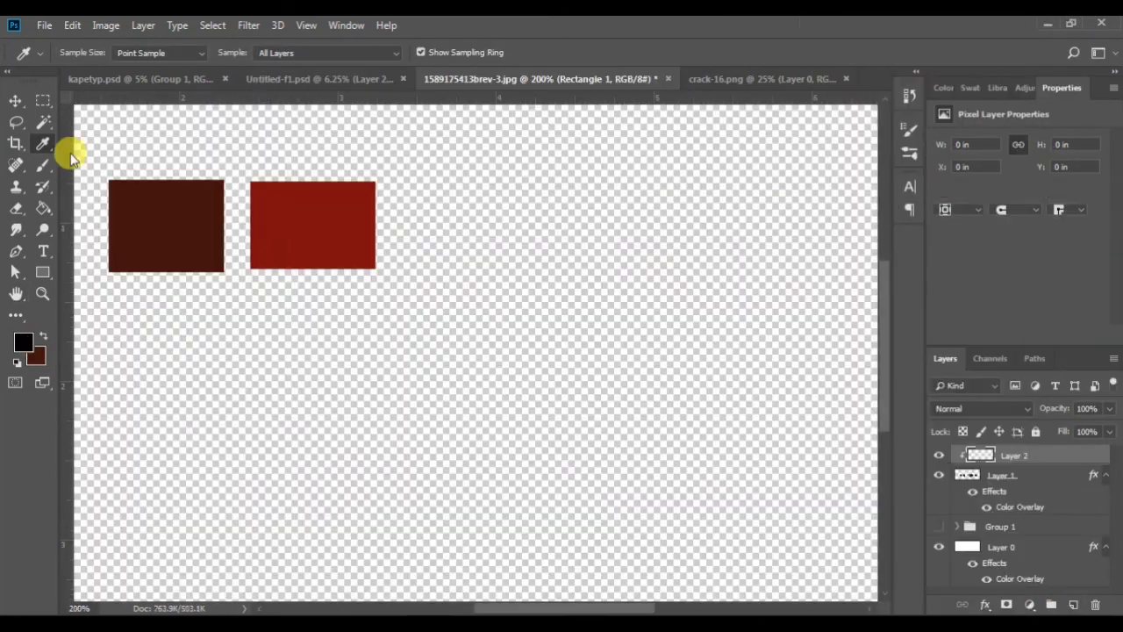
click(272, 215)
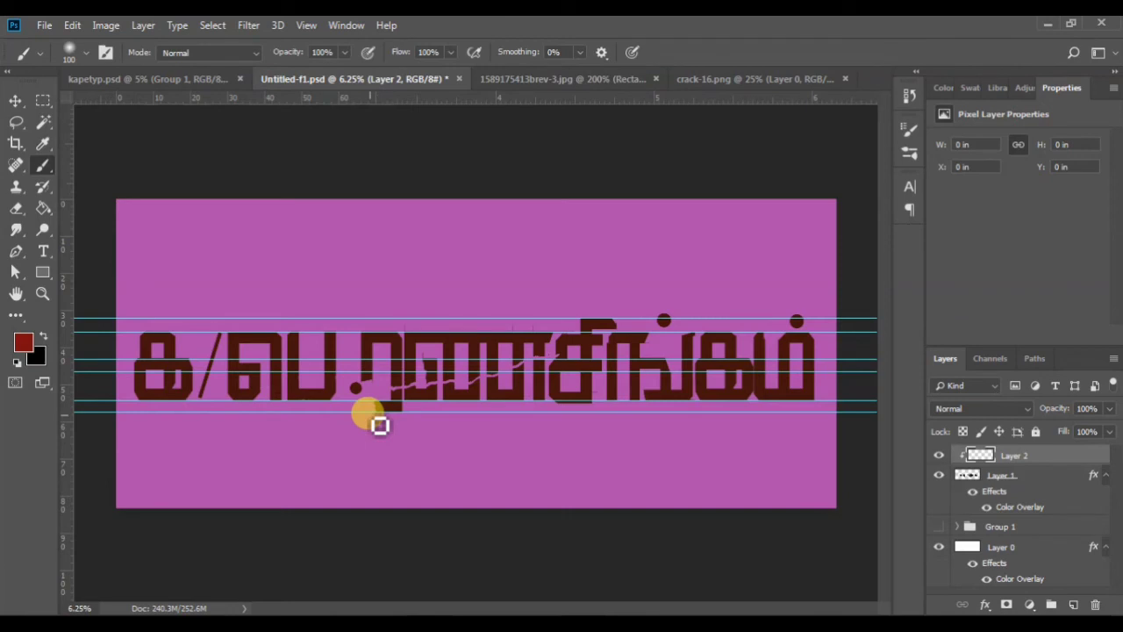
key(ctrl+plus)
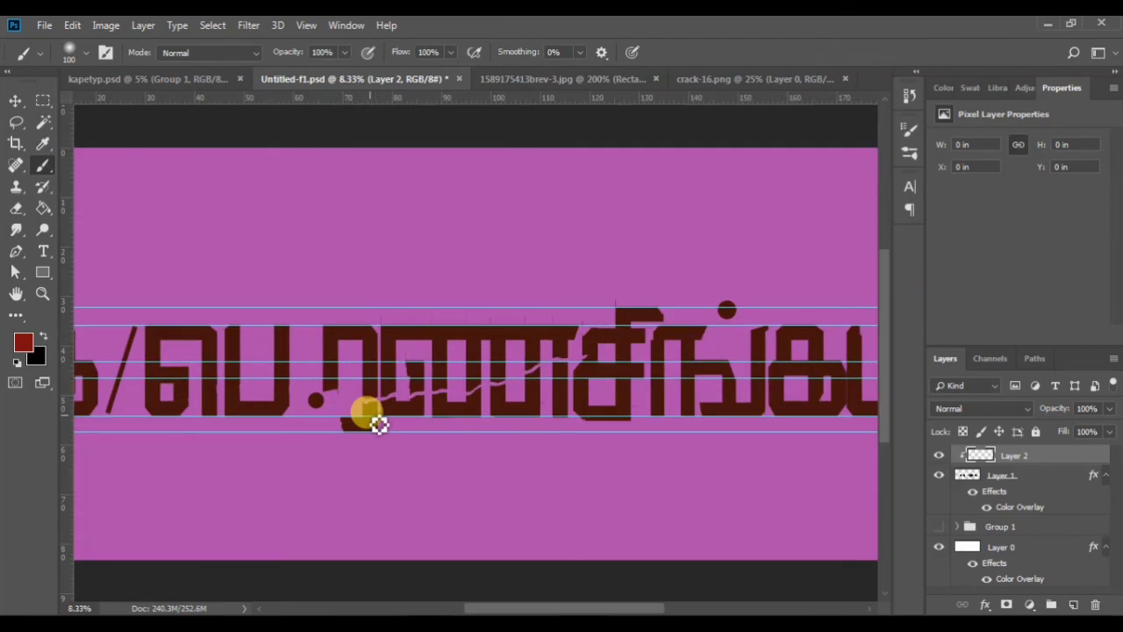
Enlarge the soft brush to 700 px and try painting red shading on the first letter
drag(590, 608, 548, 607)
key(bracketright)
key(bracketright)
key(bracketright)
key(bracketright)
key(bracketright)
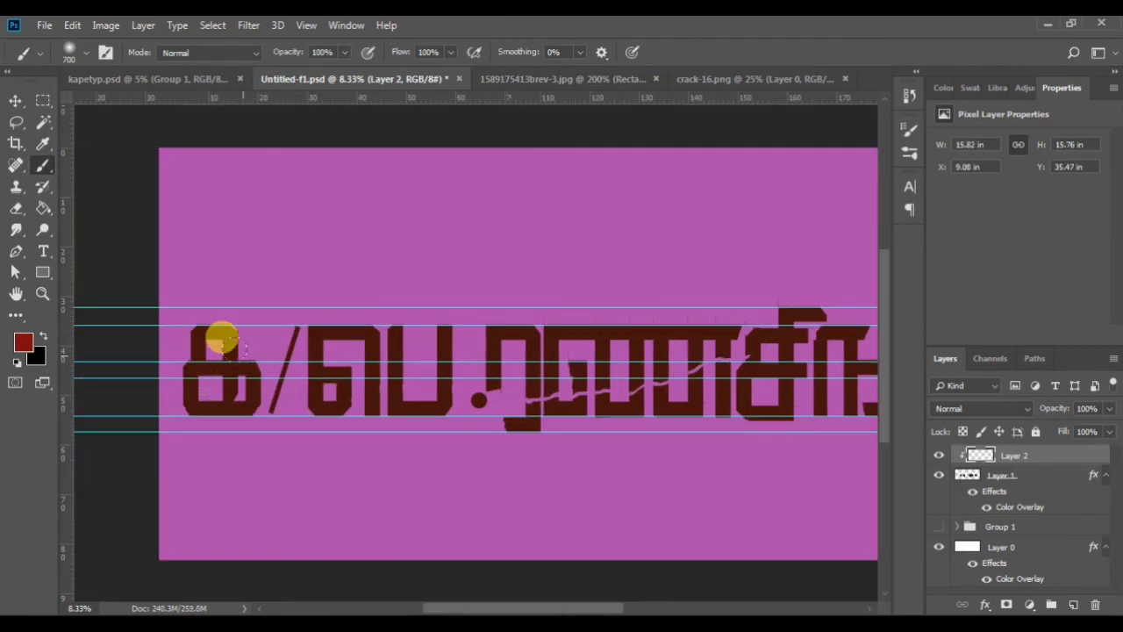
click(709, 434)
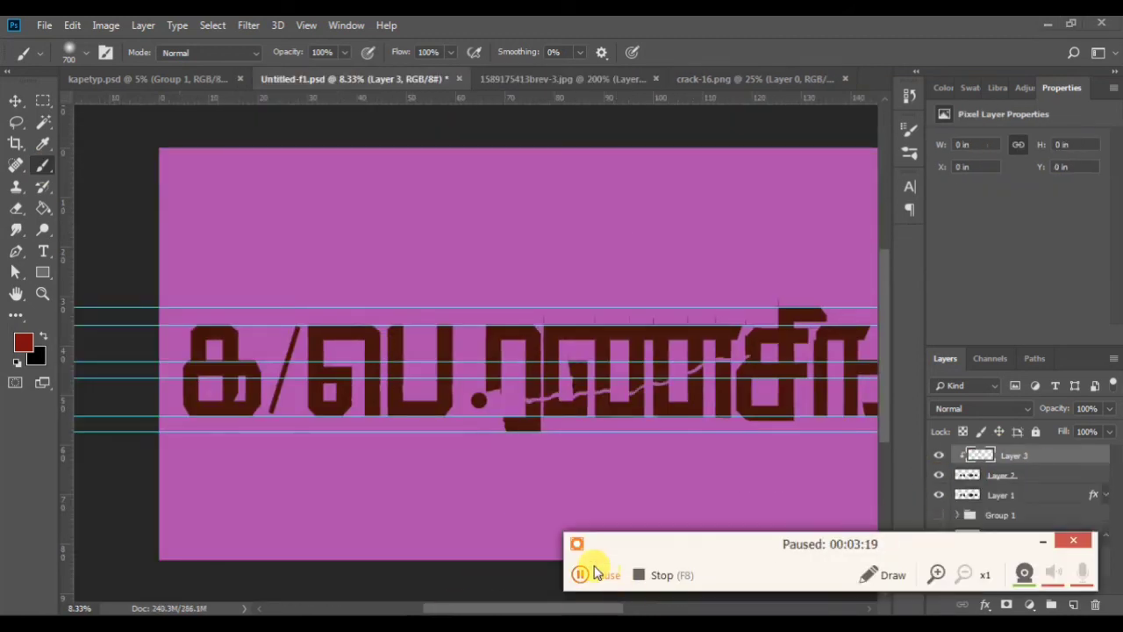
Paint soft red patches across the letters on the clipped Layer 3 with the 700 px brush
click(585, 570)
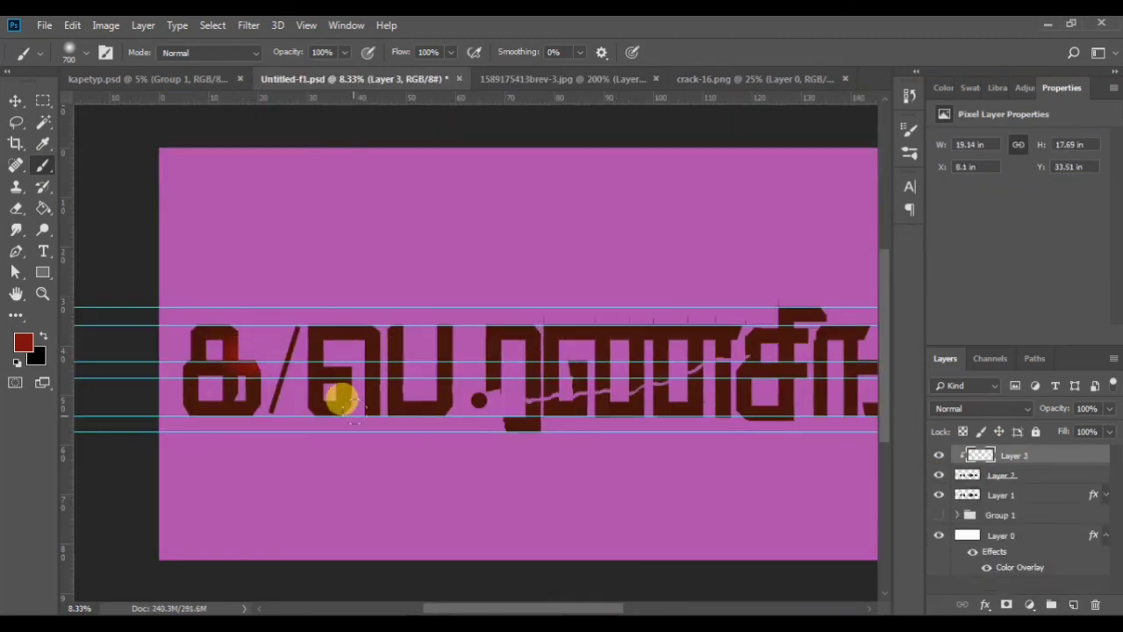
drag(541, 608, 572, 608)
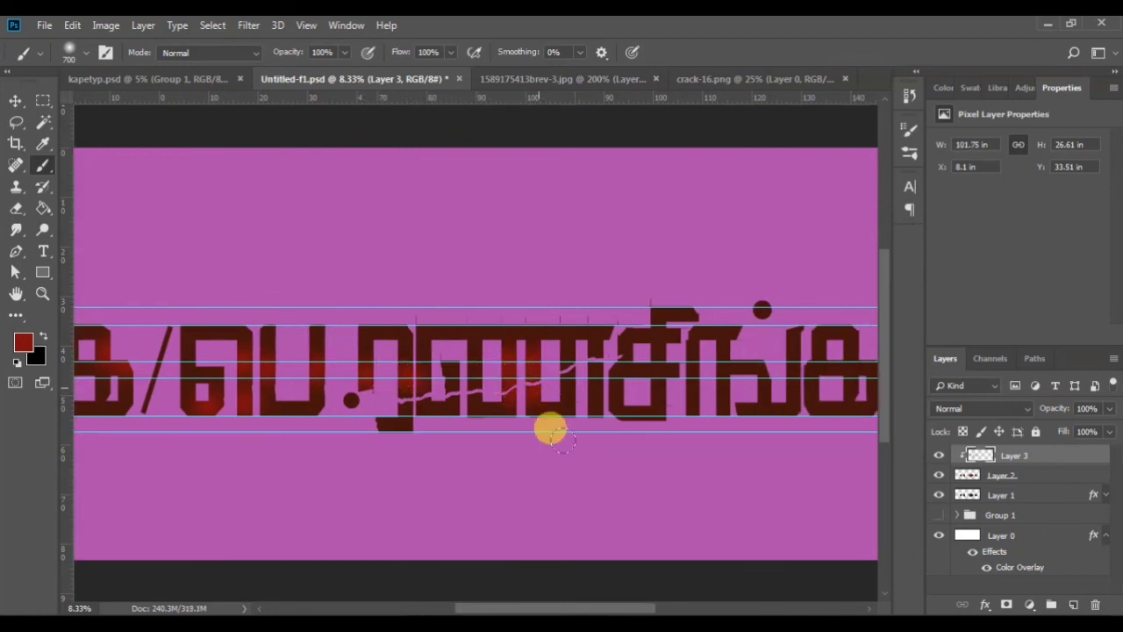
drag(551, 430, 402, 354)
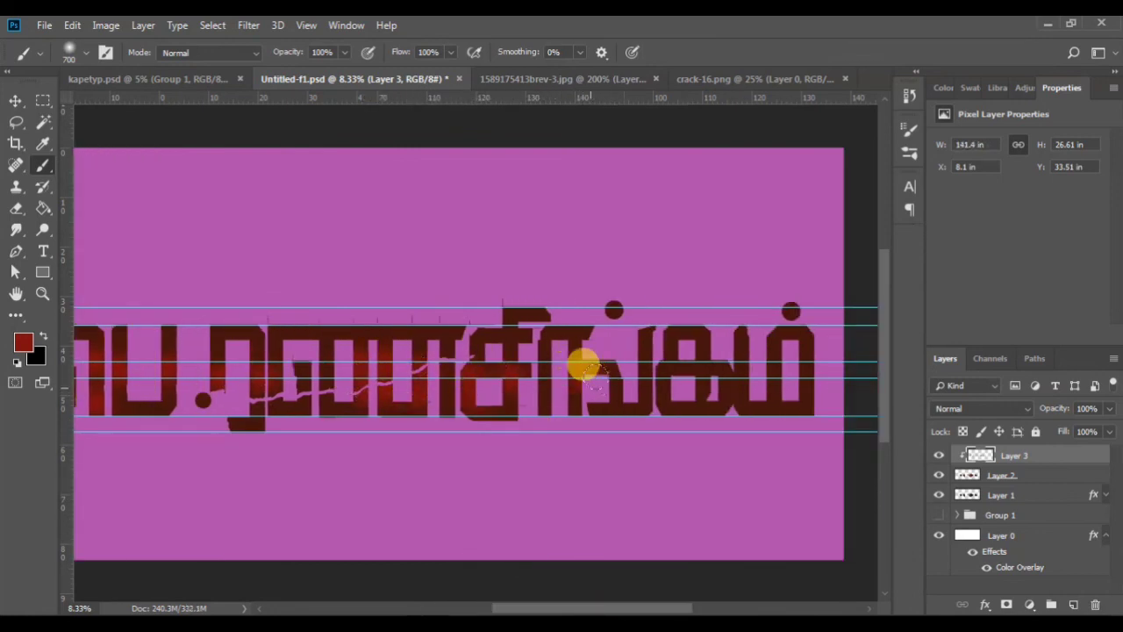
click(618, 433)
key(ctrl+minus)
click(585, 570)
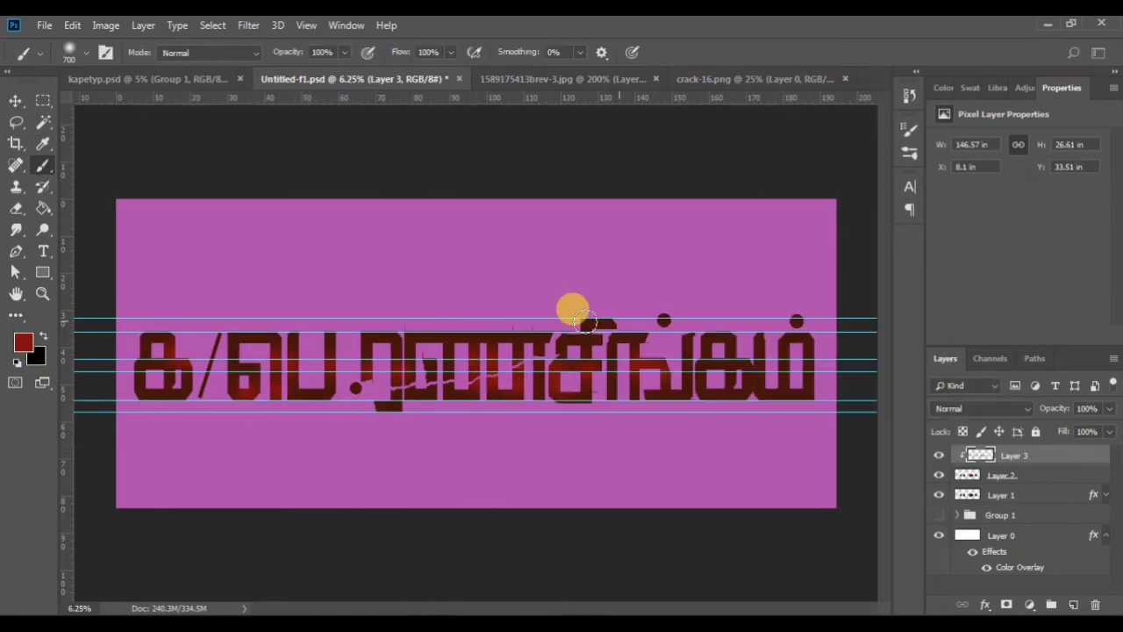
Paint soft black shading over several upper corners of the letters across the title
key(ctrl+plus)
key(ctrl+plus)
mouse_move(505, 607)
mouse_down()
mouse_move(465, 607)
mouse_move(670, 605)
mouse_up()
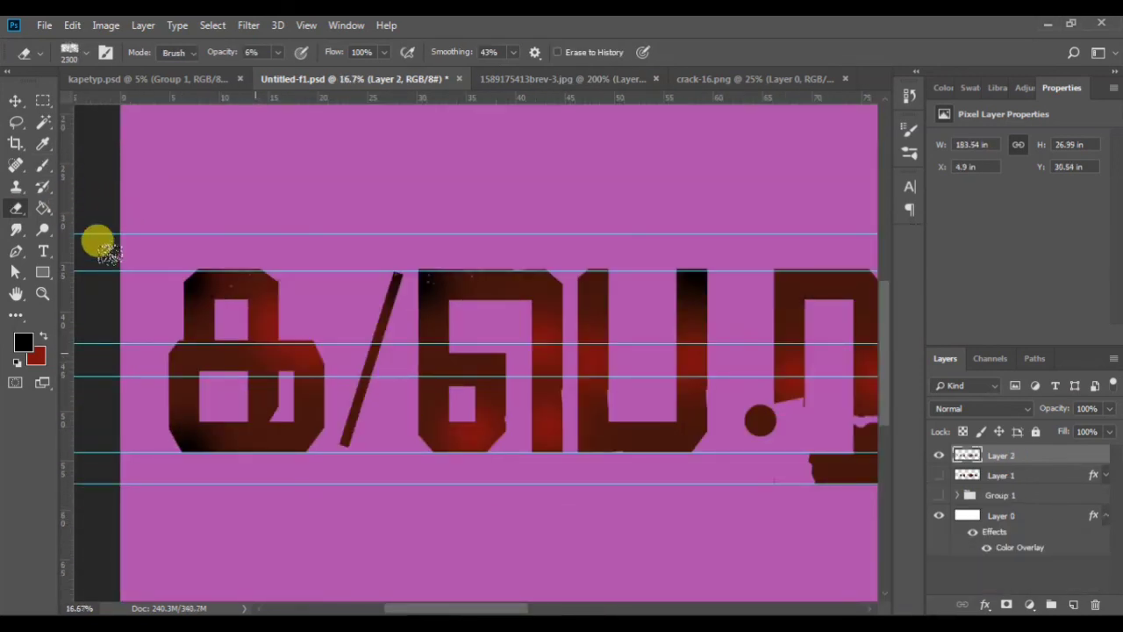
Switch the eraser to a 2500 px grunge brush at 6% opacity and lightly distress the first letters
right_click(255, 353)
click(478, 364)
click(393, 368)
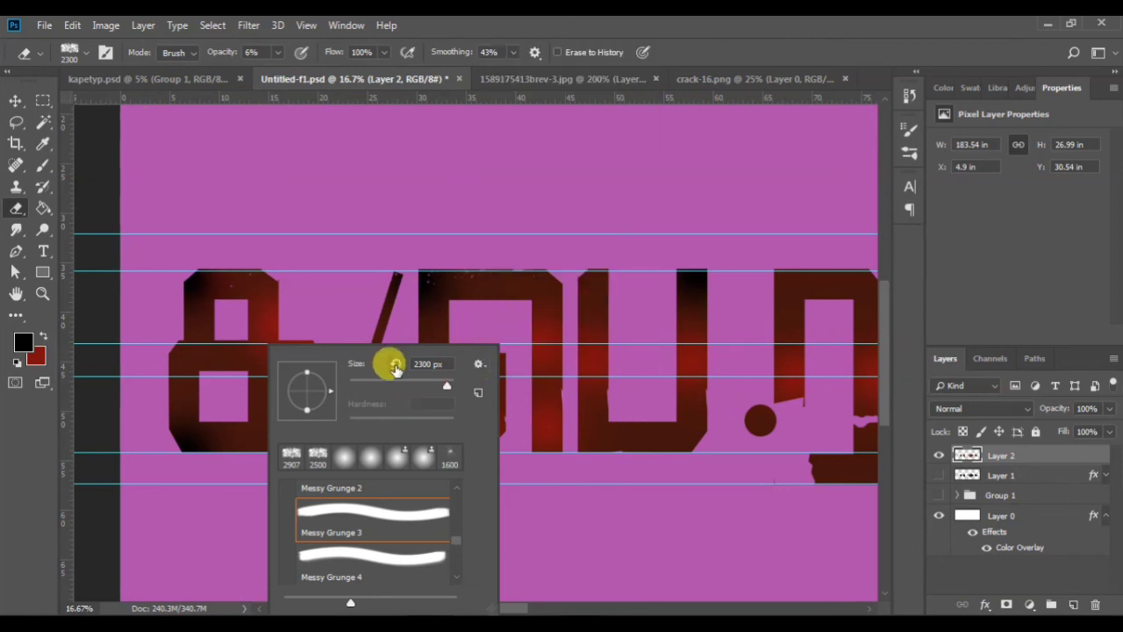
scroll(395, 369, down, 1)
click(309, 417)
click(106, 123)
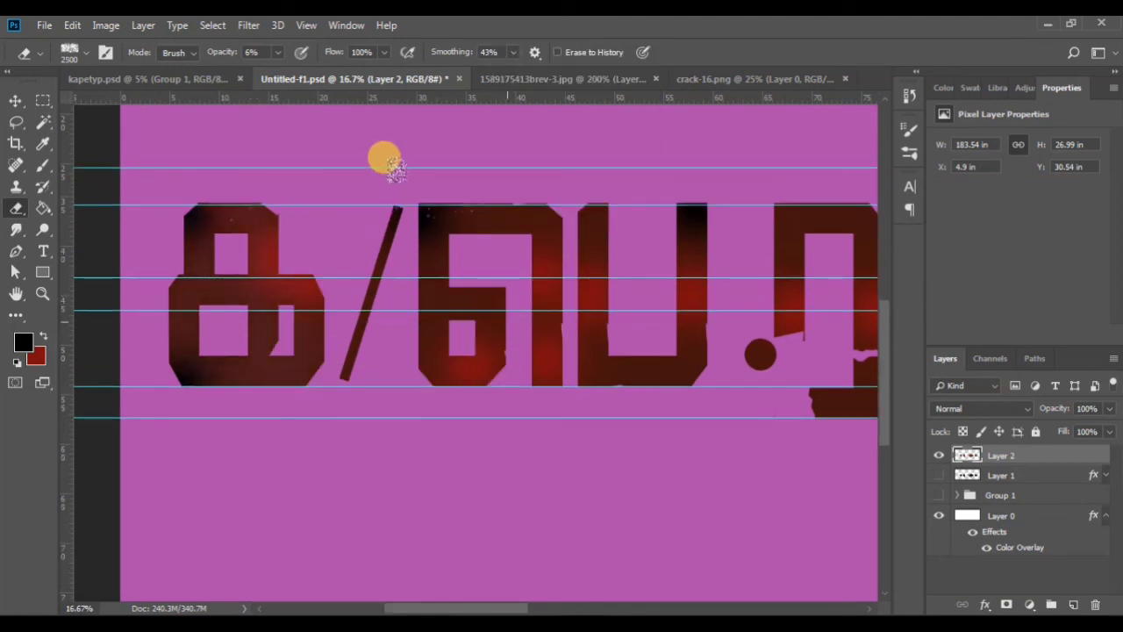
Continue the faint 6% grunge erasing across the remaining letters of the title
drag(504, 608, 691, 608)
key(ctrl+plus)
scroll(440, 341, up, 1)
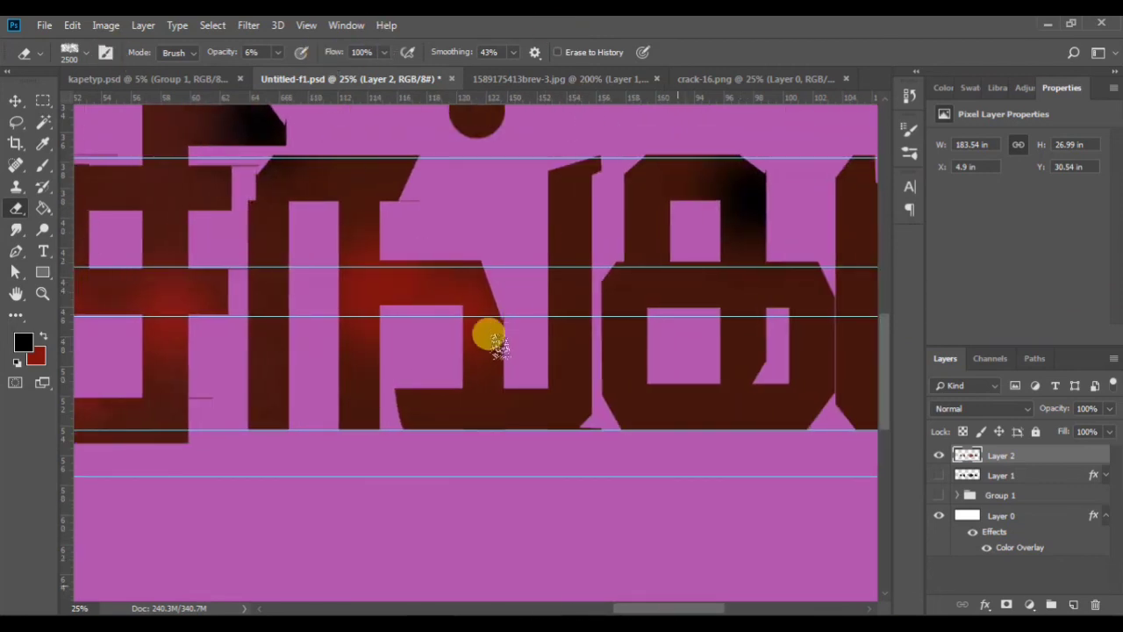
key(ctrl+minus)
key(ctrl+minus)
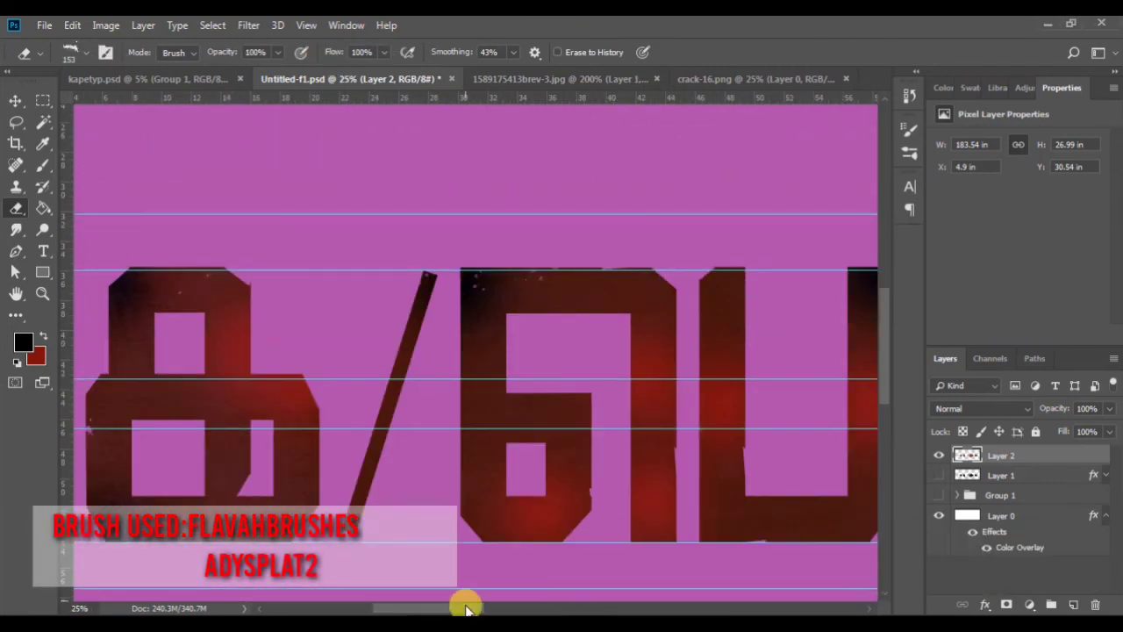
Erase splatter marks from the lower strokes of the first letter with a 153 px Splat1 brush at 100% opacity, rotating the tip between marks
drag(466, 606, 425, 606)
click(84, 54)
click(84, 53)
key(ctrl+plus)
scroll(430, 452, down, 3)
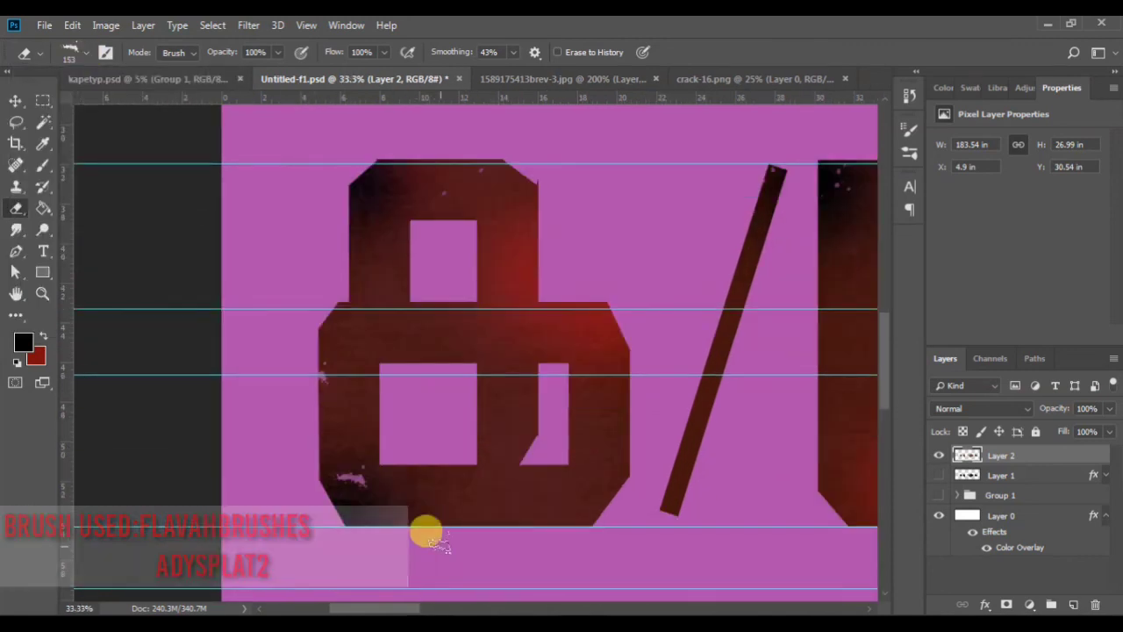
right_click(427, 533)
click(431, 470)
right_click(489, 519)
click(554, 396)
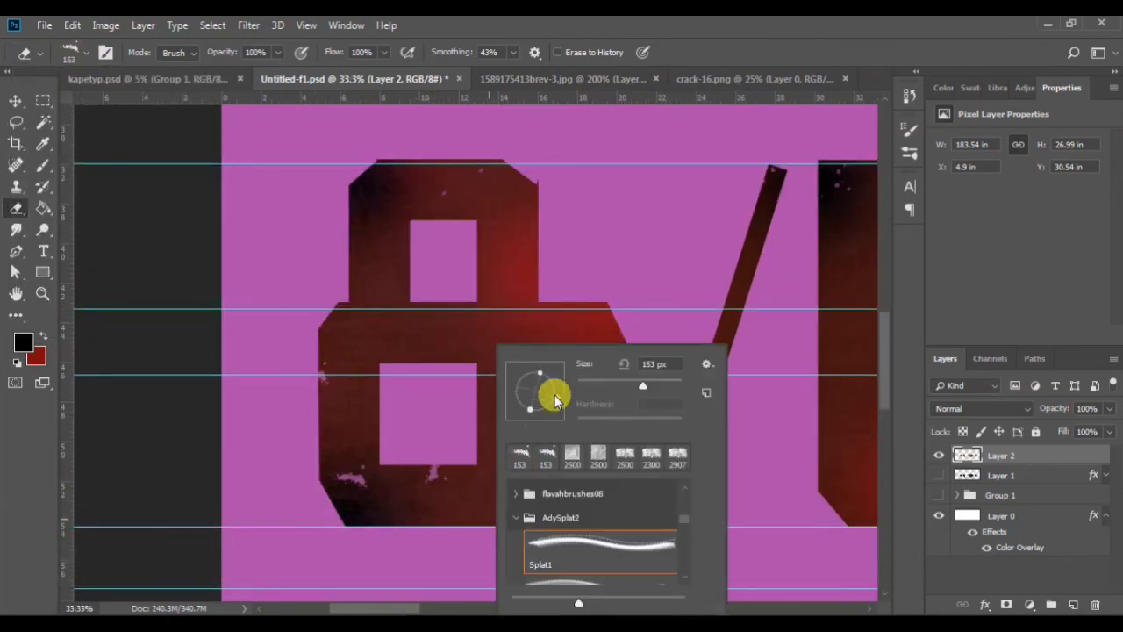
click(481, 517)
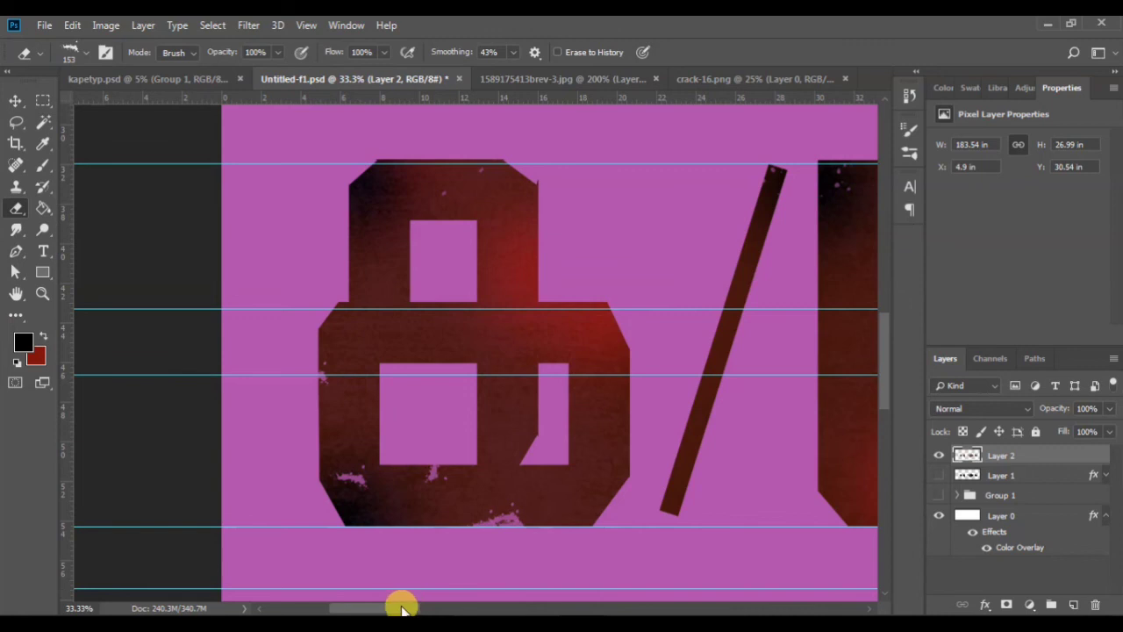
Erase a splatter mark at the foot of the right leg of the letter after the slash with a 132 px splat brush
drag(401, 607, 486, 607)
click(86, 53)
click(149, 286)
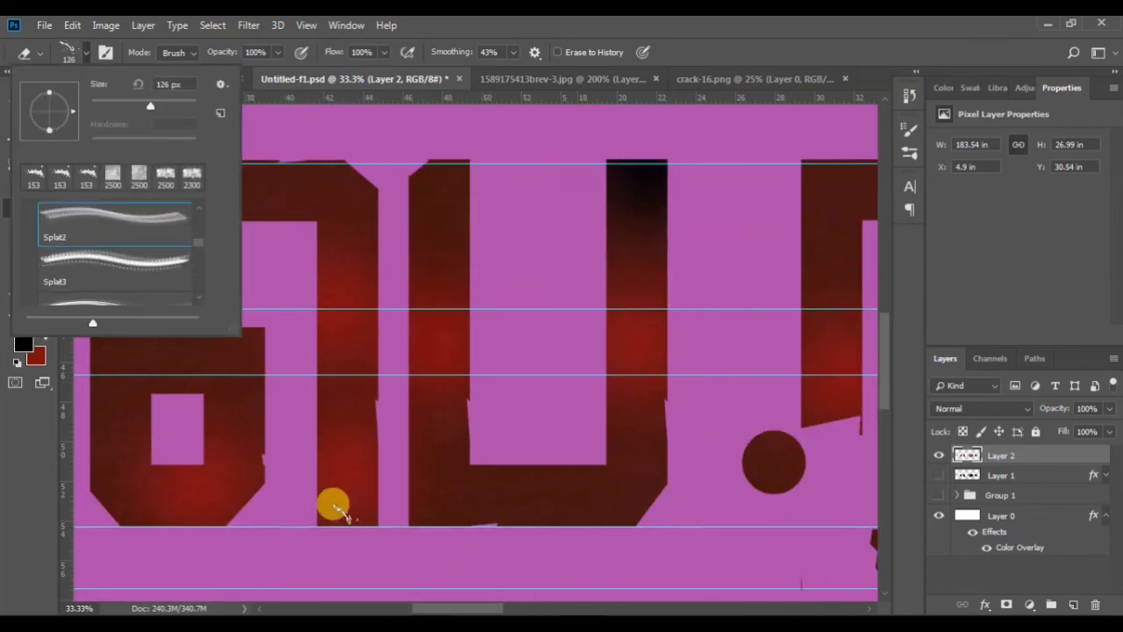
scroll(149, 255, down, 2)
click(346, 516)
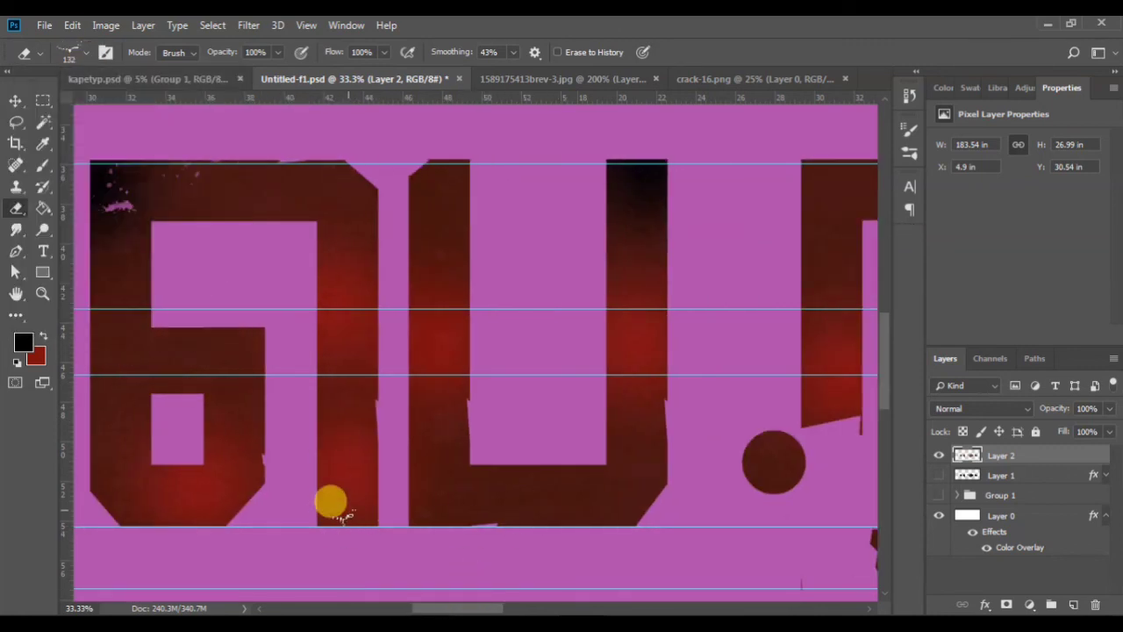
Erase splatter near the top of the pa letter's right stem with a 250 px Splat4 brush, and its lower-left corner with a 119 px splat brush
right_click(640, 220)
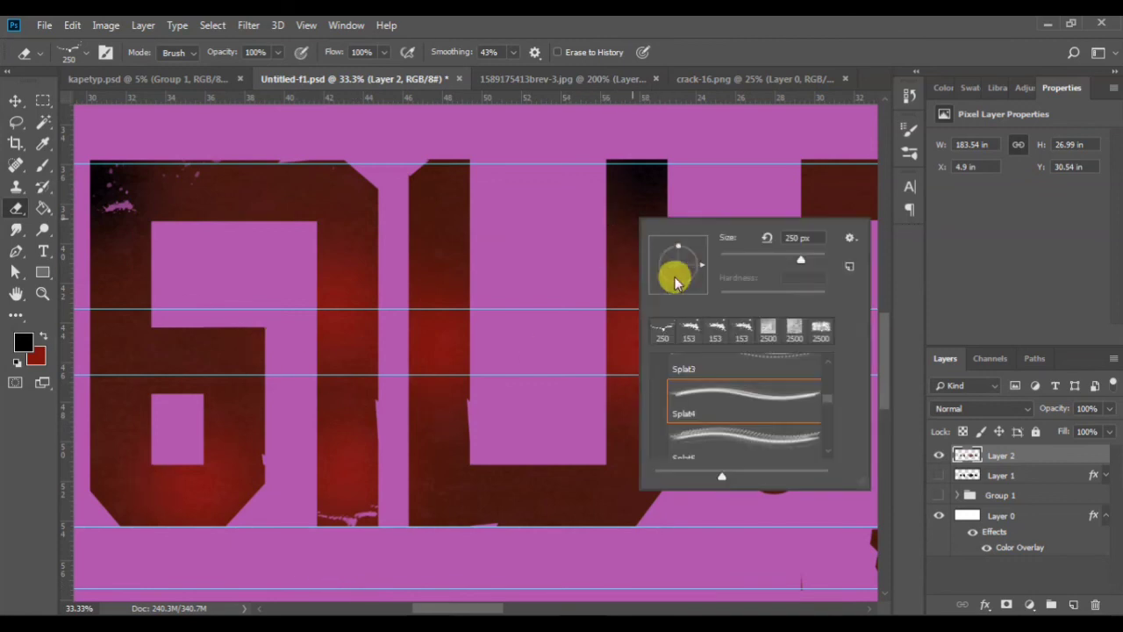
click(628, 208)
key(bracketright)
click(75, 52)
click(121, 255)
click(419, 495)
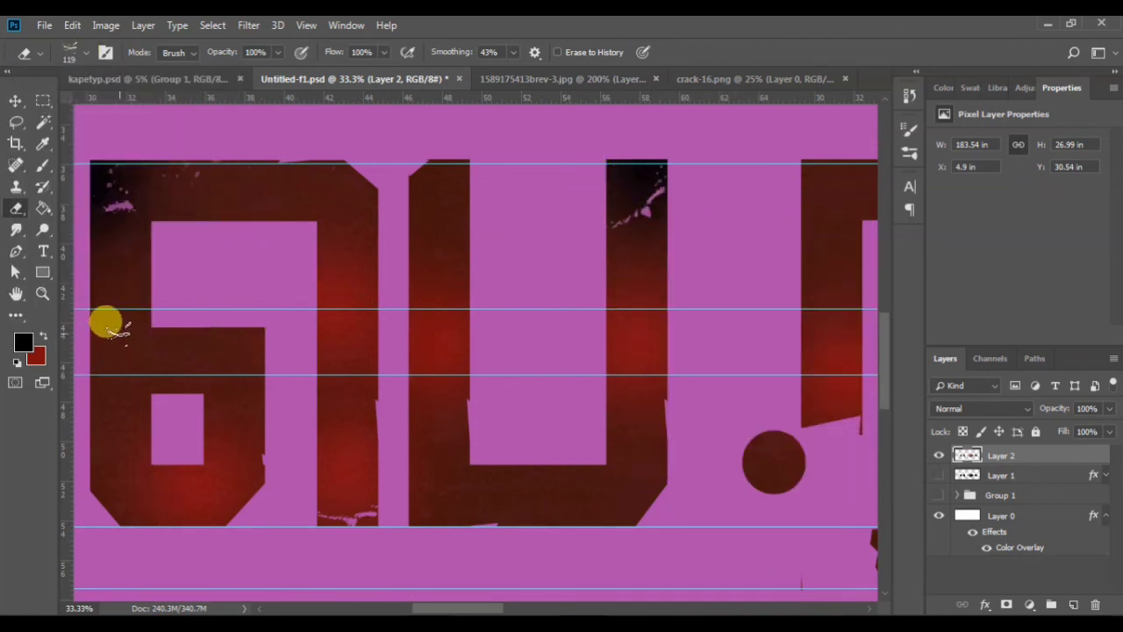
Rotate the 100 px splat brush tip and erase a splatter mark on the top bar of the cracked middle letter
drag(441, 610, 553, 609)
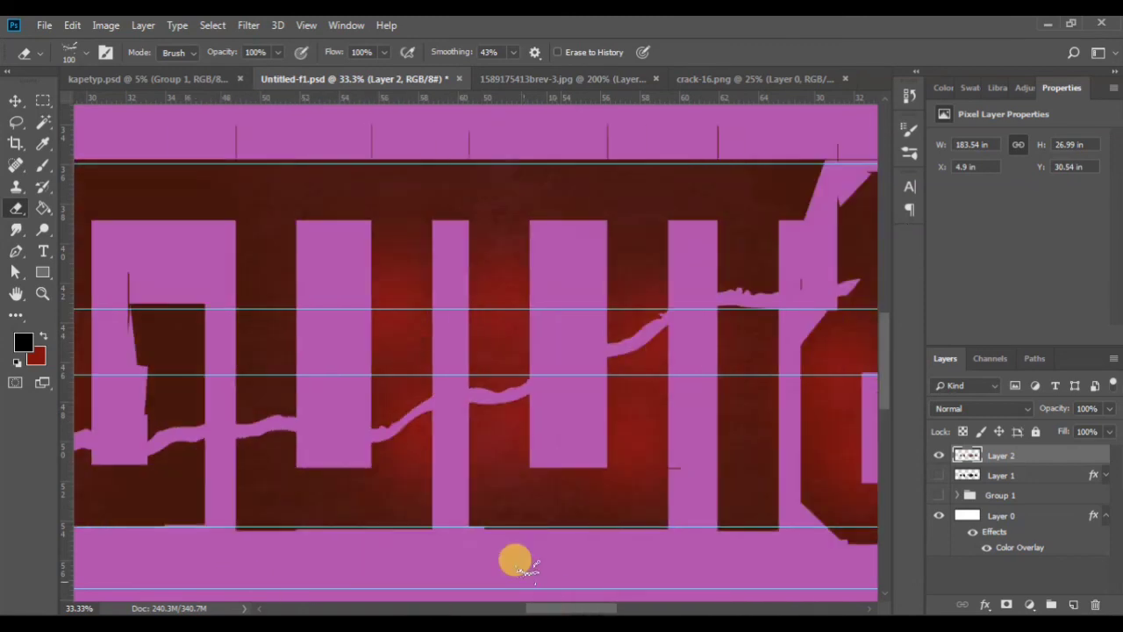
right_click(530, 168)
drag(592, 218, 580, 237)
click(521, 164)
Erase splatter marks along the bottom edges of the nga and second ka letters with a 153 px splat brush, rotating its tip
mouse_move(598, 608)
mouse_down()
mouse_move(700, 609)
mouse_move(671, 607)
mouse_up()
click(85, 53)
click(104, 222)
click(390, 334)
click(85, 54)
click(110, 232)
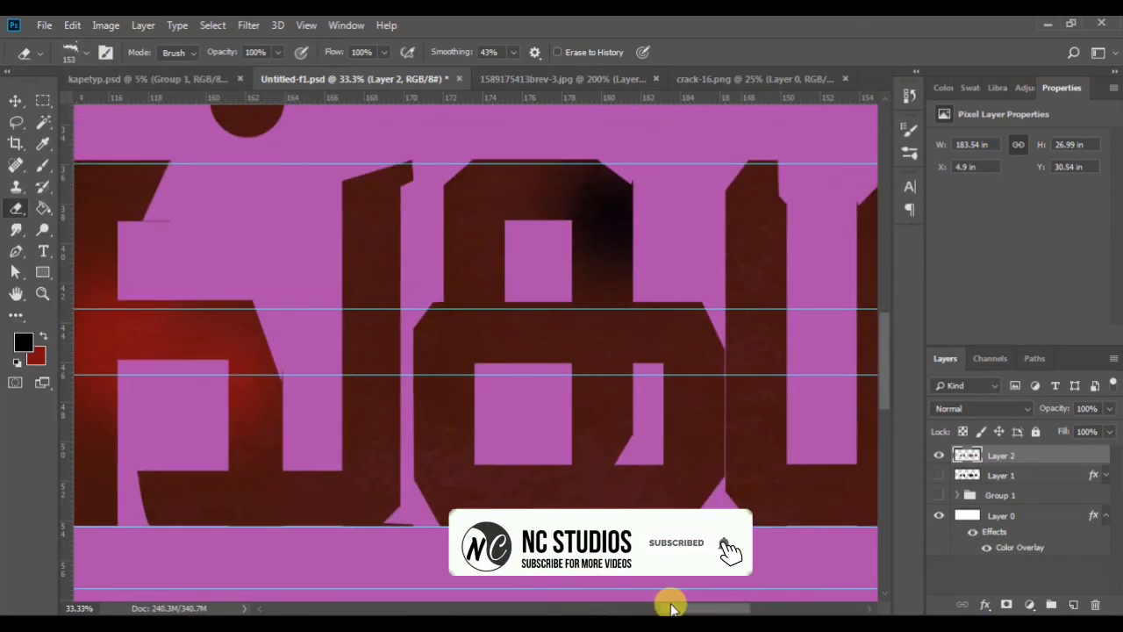
right_click(377, 522)
drag(421, 409, 449, 377)
click(375, 509)
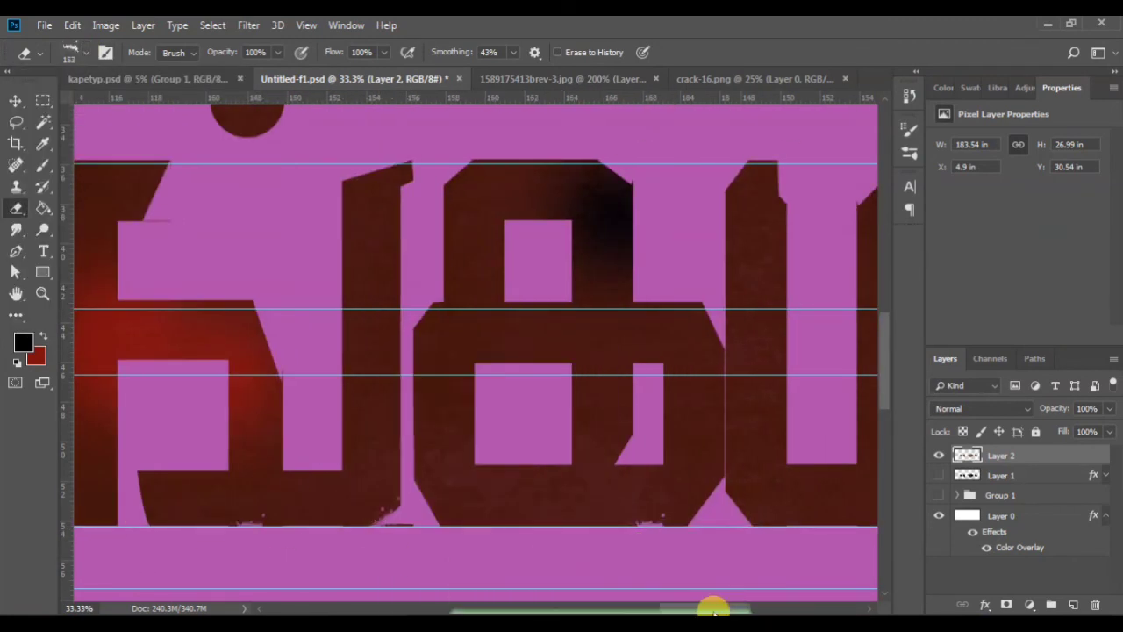
Switch the eraser to the 287 px Aufgenommene Werkzeugspitze Nr1 brush and erase texture marks on the lower parts of the end letters
drag(714, 608, 684, 607)
right_click(221, 522)
key(Escape)
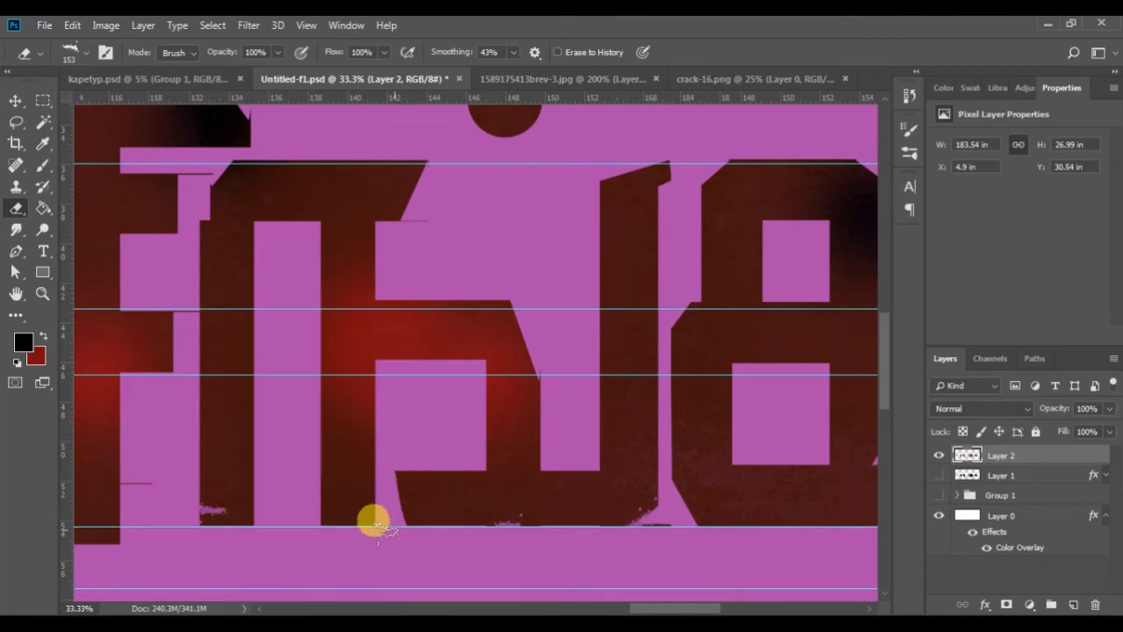
click(70, 52)
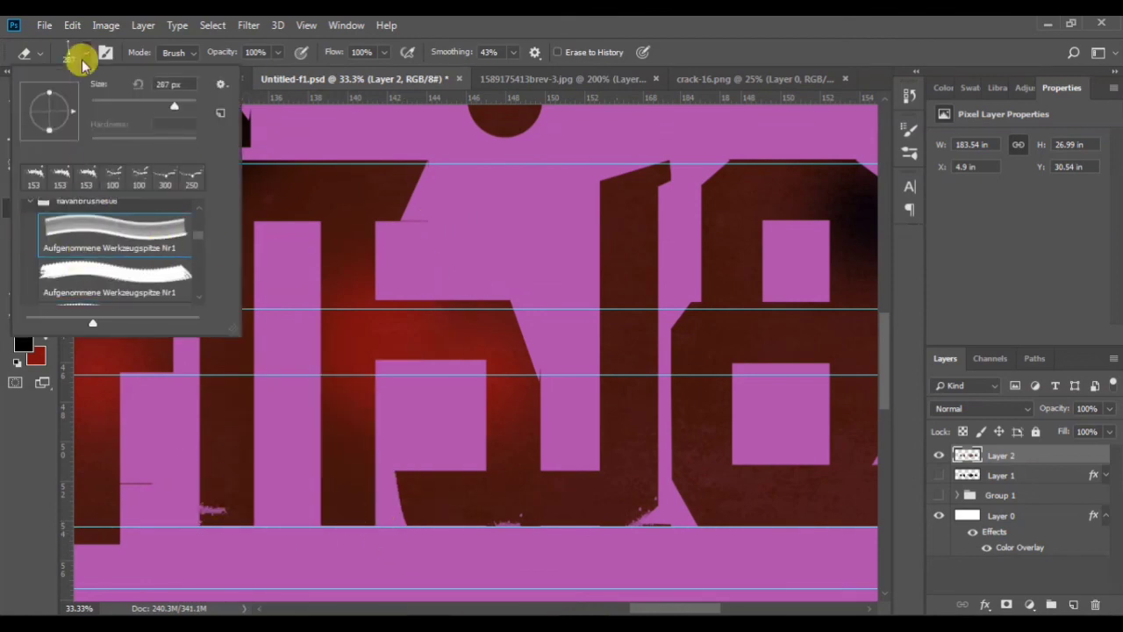
right_click(487, 305)
key(Escape)
mouse_move(682, 606)
mouse_down()
mouse_move(656, 606)
mouse_move(756, 607)
mouse_up()
right_click(385, 511)
click(392, 510)
Switch the eraser to the Splat1 brush, enlarge it to 500 px, and erase splatter from the full stop after the pa letter
drag(643, 607, 479, 607)
key(ctrl+minus)
key(ctrl+minus)
key(ctrl+minus)
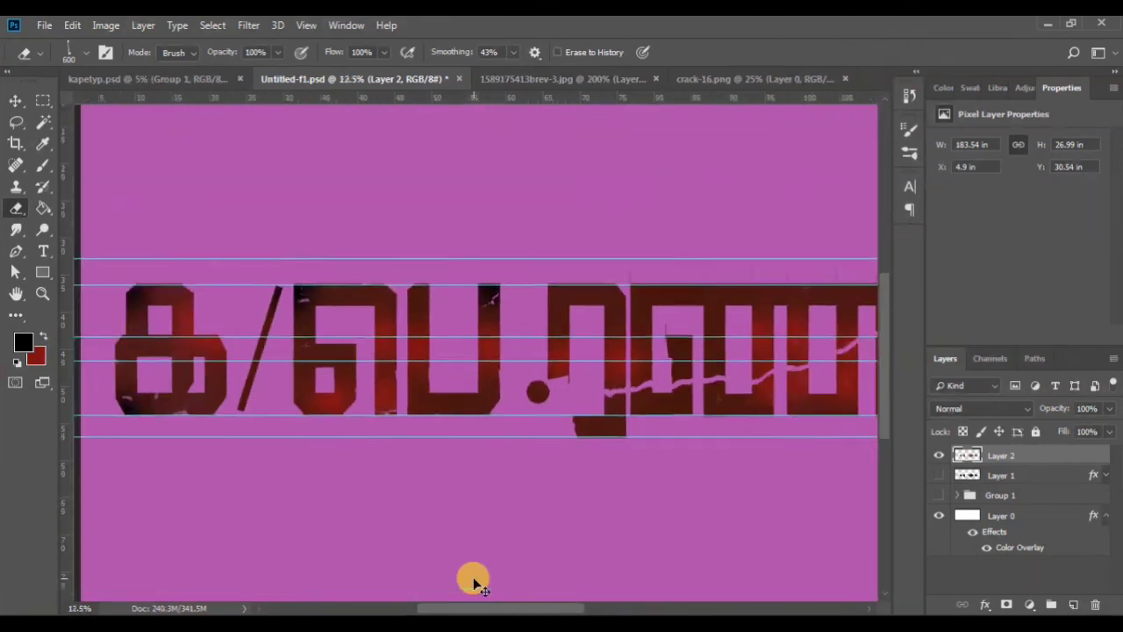
click(86, 52)
scroll(122, 261, down, 3)
click(132, 256)
click(166, 176)
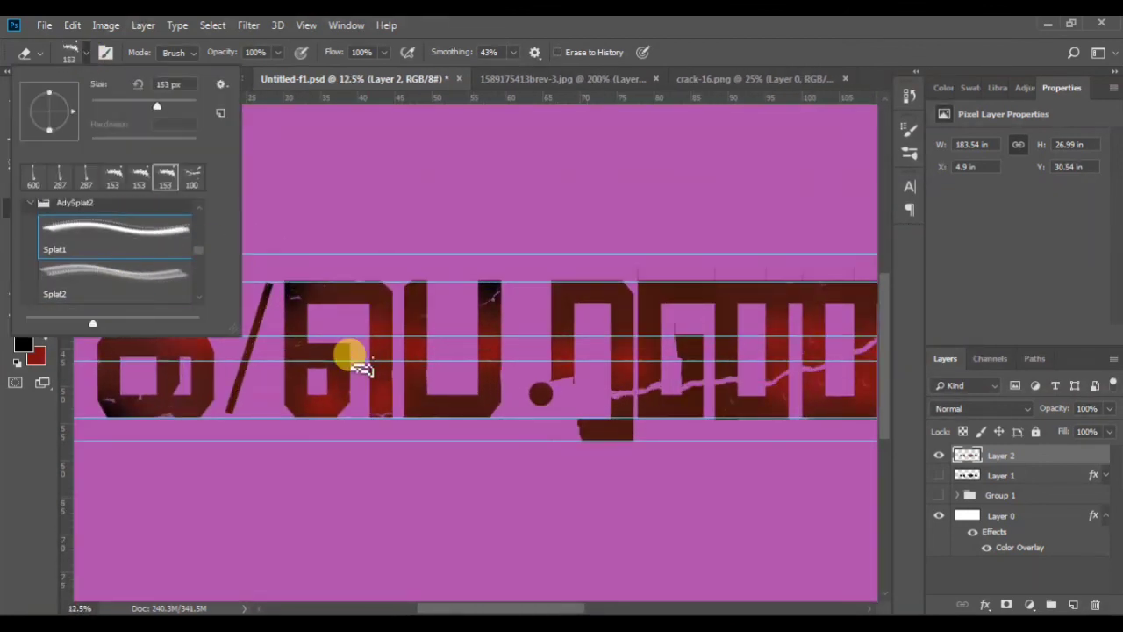
click(361, 368)
key(bracketright)
key(bracketright)
mouse_move(551, 607)
mouse_down()
mouse_move(679, 607)
mouse_move(508, 598)
mouse_up()
click(614, 253)
click(648, 263)
Erase a mark on the lower part of the slash with a 241 px Aufgenommene Werkzeugspitze Nr1 brush
click(86, 53)
scroll(145, 265, down, 3)
click(96, 283)
click(348, 386)
right_click(351, 392)
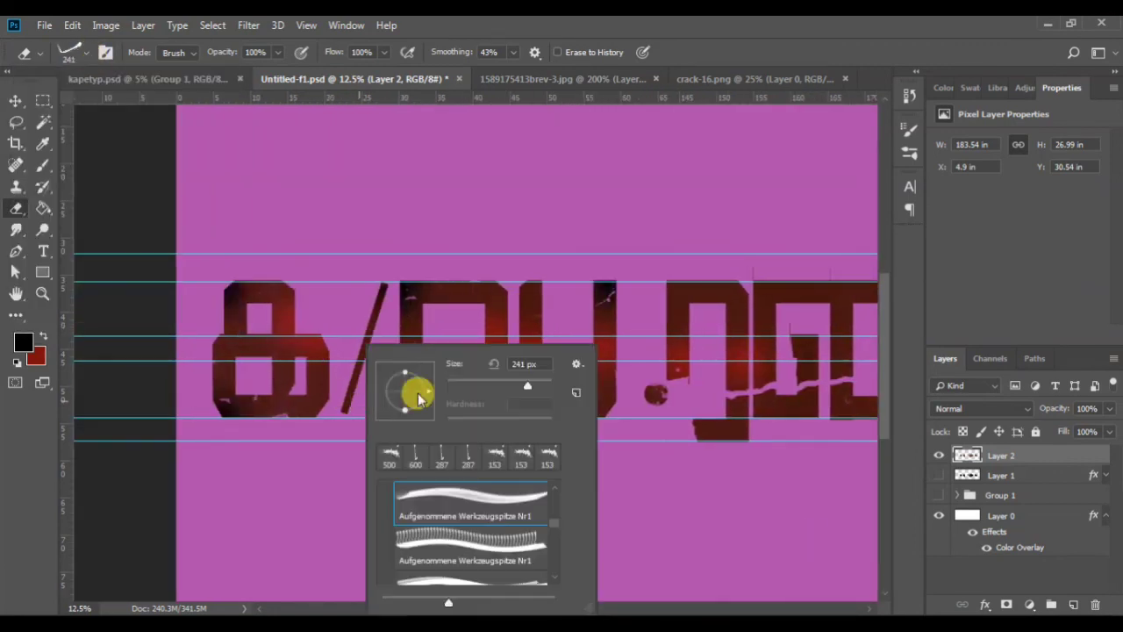
Switch to the Brush tool with dark red as the foreground colour and paint texture on the lower part of the slash
click(42, 169)
click(43, 336)
click(86, 52)
drag(200, 226, 200, 253)
click(123, 277)
click(358, 383)
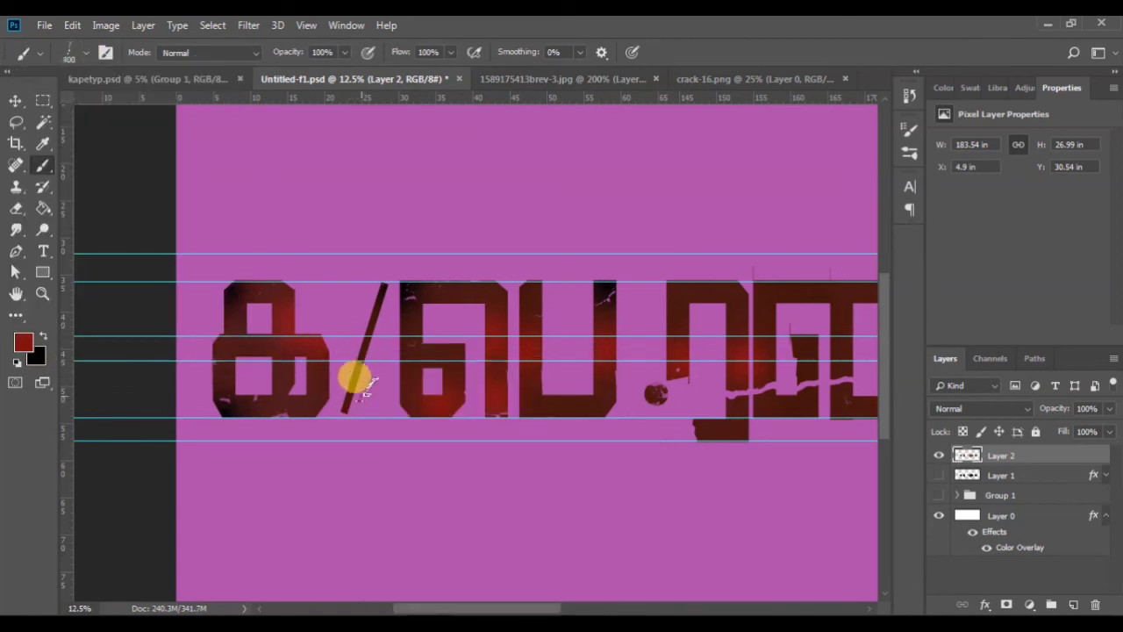
Shift the whole title on Layer 2 slightly right and down on the canvas with Free Transform
key(ctrl+minus)
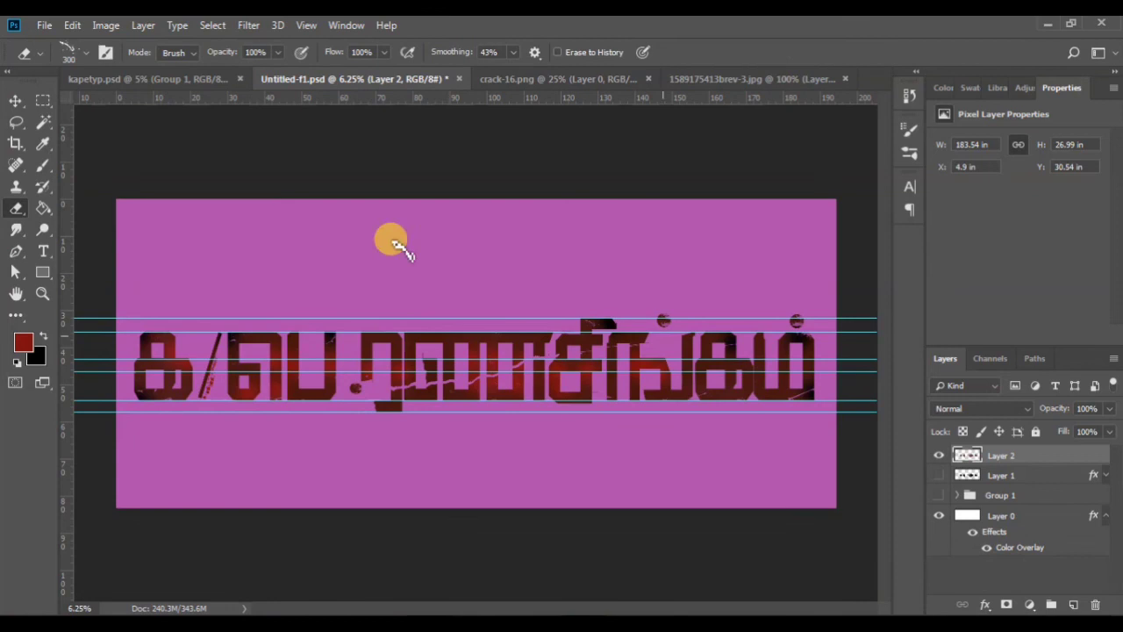
key(ctrl+t)
mouse_move(477, 376)
mouse_down()
mouse_move(677, 113)
mouse_move(505, 378)
mouse_move(485, 383)
mouse_up()
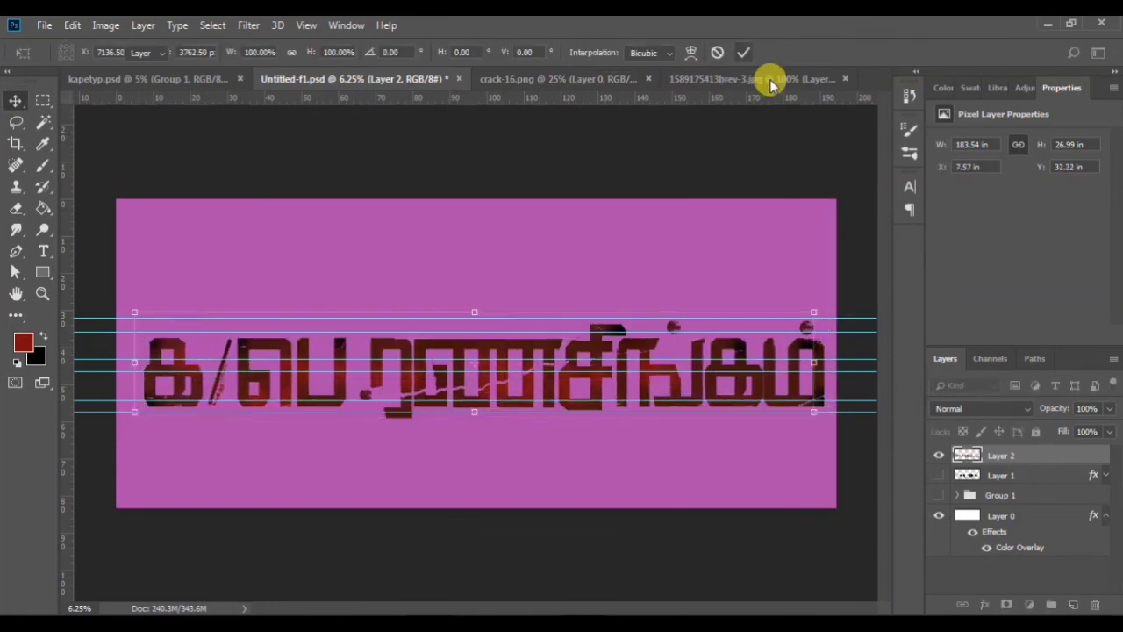
key(Return)
click(675, 86)
drag(400, 289, 844, 475)
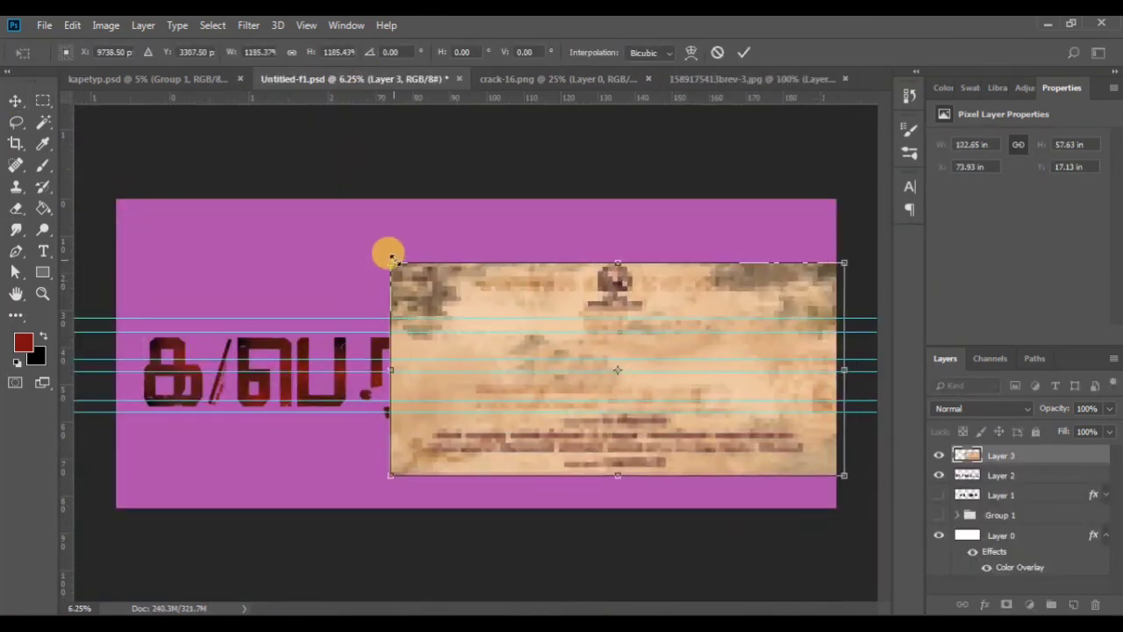
drag(390, 260, 245, 193)
drag(487, 323, 371, 325)
drag(729, 476, 830, 521)
drag(829, 193, 784, 213)
drag(693, 276, 647, 283)
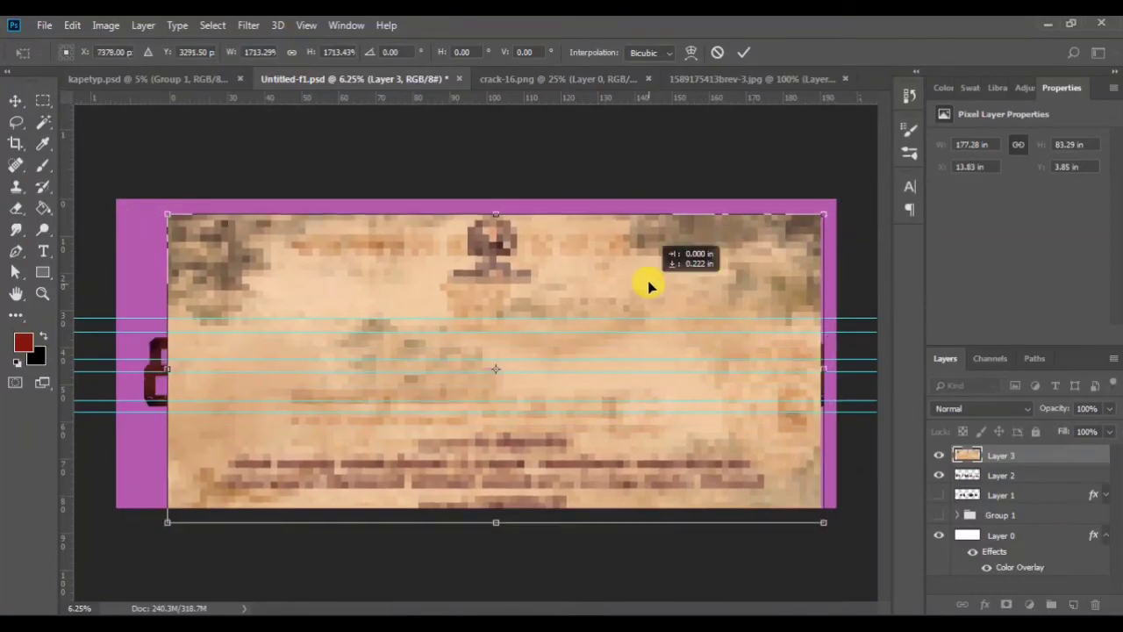
key(Return)
Move the poster image layer below Group 1 and stretch its edges to fill the entire canvas
drag(1048, 459, 999, 513)
drag(168, 513, 116, 513)
drag(470, 205, 470, 199)
drag(824, 356, 836, 357)
drag(476, 512, 477, 507)
click(14, 99)
key(Return)
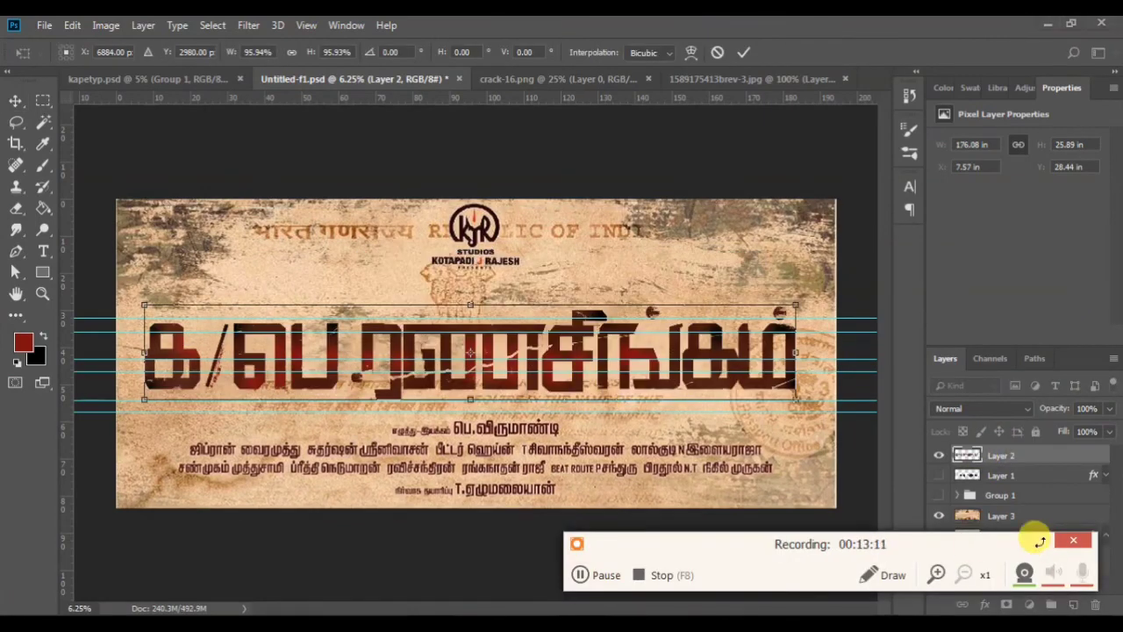
Scale the title on Layer 2 to about 94% width and 91% height, placing it between the poster's logo and credits
click(1043, 542)
drag(582, 378, 586, 382)
drag(793, 307, 790, 317)
drag(472, 317, 472, 309)
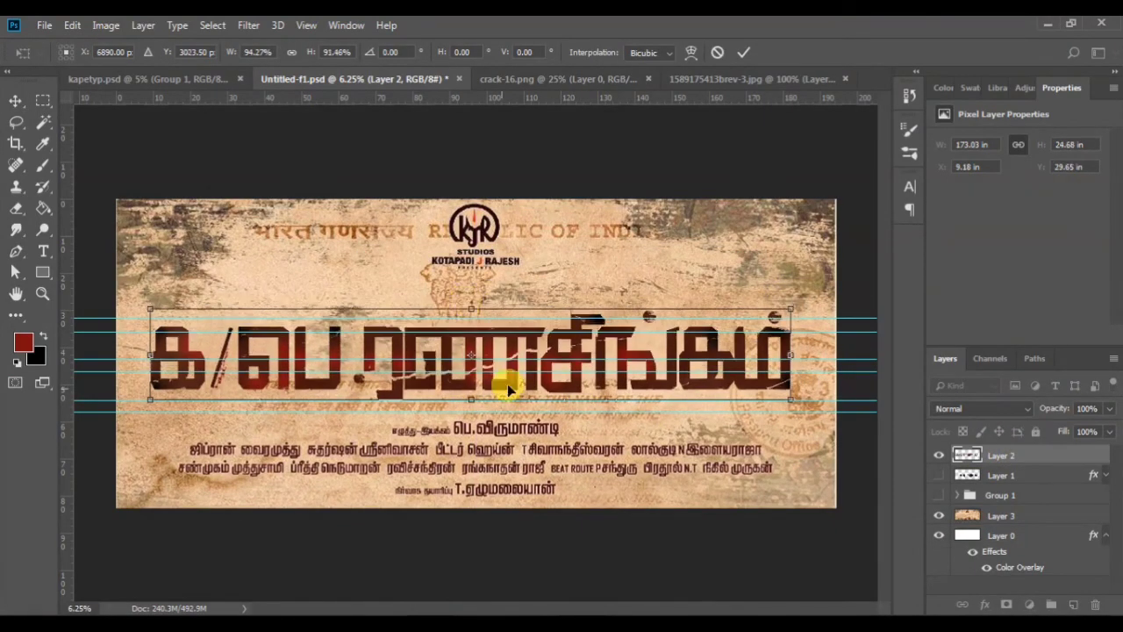